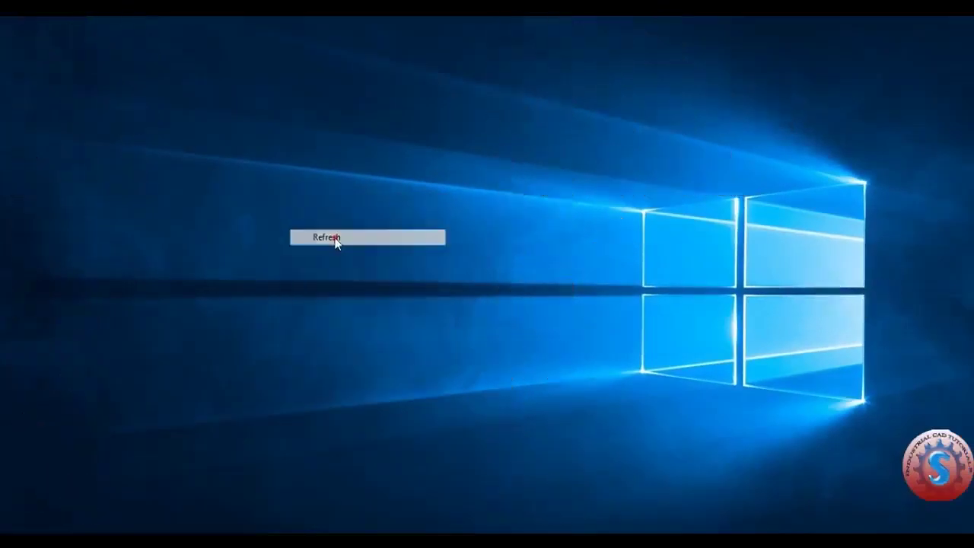
Open the EXCEL WEIGHT CALCULATIONS FINAL workbook and examine the shell's weight formula and the table's column headings.
{"action": "double_click", "coordinate": [140, 176]}
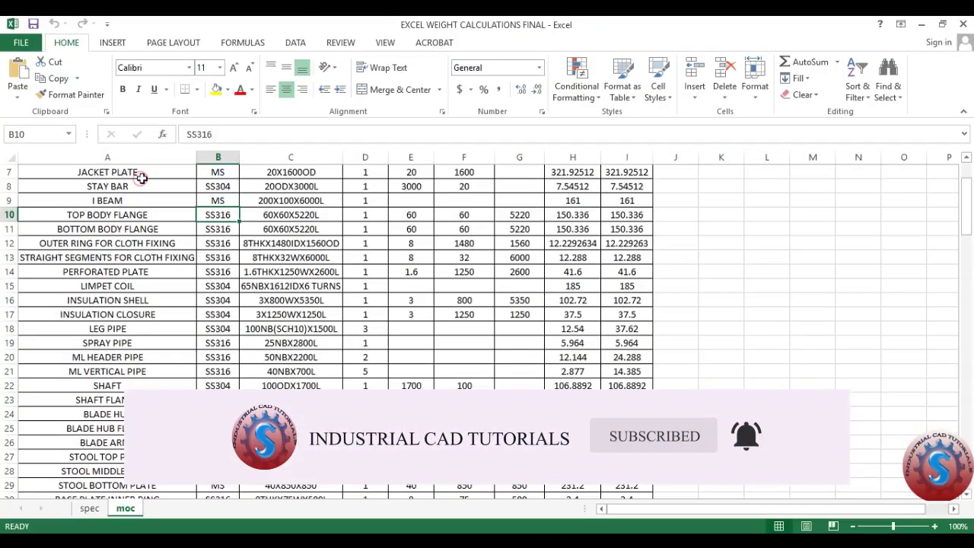
{"action": "scroll", "coordinate": [335, 308], "scroll_direction": "up", "scroll_amount": 2}
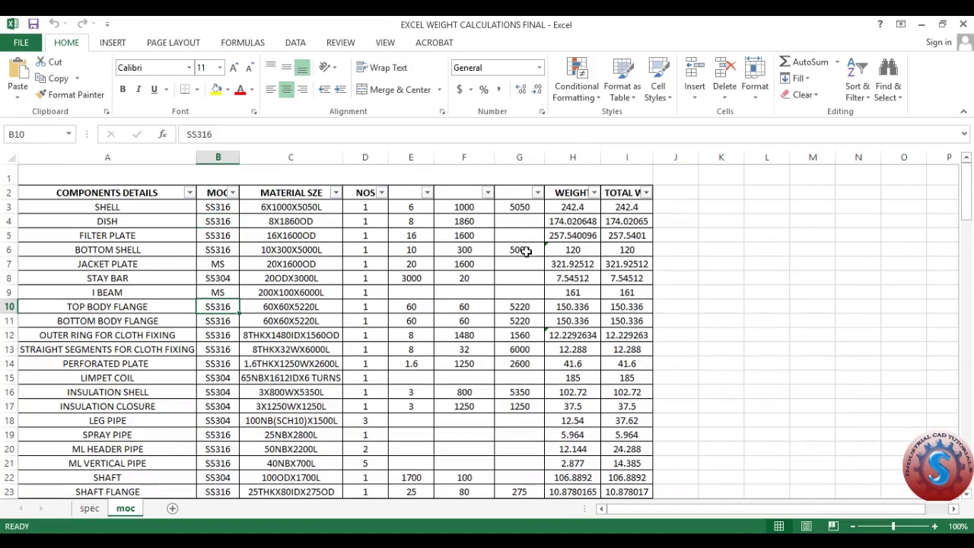
{"action": "left_click", "coordinate": [572, 207]}
{"action": "left_click", "coordinate": [232, 193]}
{"action": "left_click", "coordinate": [232, 192]}
{"action": "left_click", "coordinate": [187, 192]}
{"action": "left_click", "coordinate": [185, 195]}
{"action": "left_click", "coordinate": [334, 195]}
{"action": "left_click", "coordinate": [335, 195]}
{"action": "left_click", "coordinate": [382, 192]}
{"action": "left_click", "coordinate": [382, 193]}
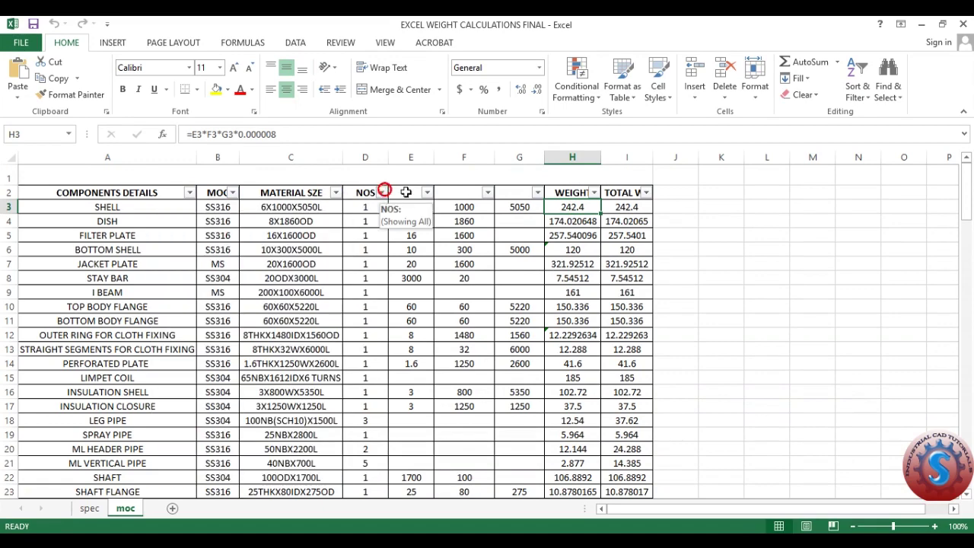
Look through the component list down to its totals and back, and minimise the workbook.
{"action": "left_click", "coordinate": [746, 290]}
{"action": "scroll", "coordinate": [463, 378], "scroll_direction": "down", "scroll_amount": 20}
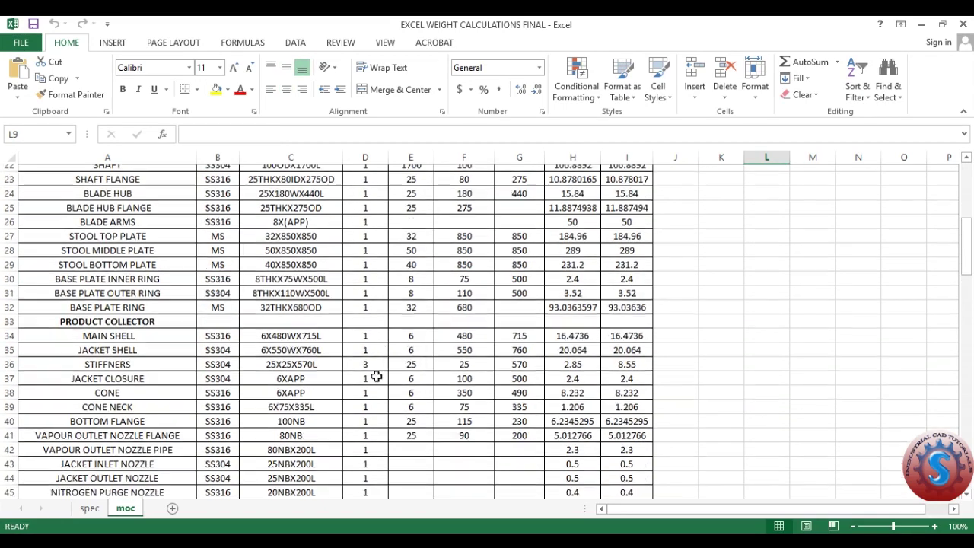
{"action": "scroll", "coordinate": [358, 392], "scroll_direction": "down", "scroll_amount": 15}
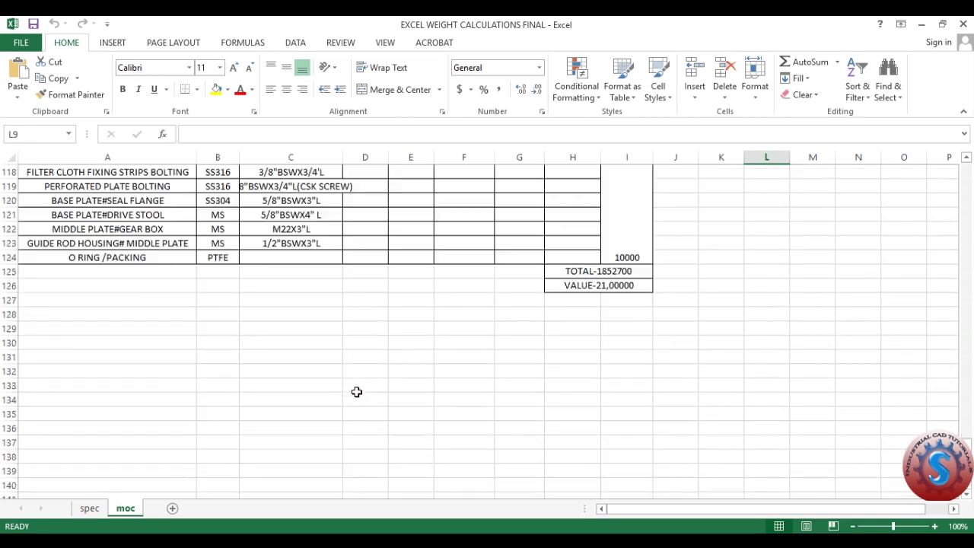
{"action": "scroll", "coordinate": [357, 391], "scroll_direction": "up", "scroll_amount": 14}
{"action": "scroll", "coordinate": [357, 392], "scroll_direction": "up", "scroll_amount": 20}
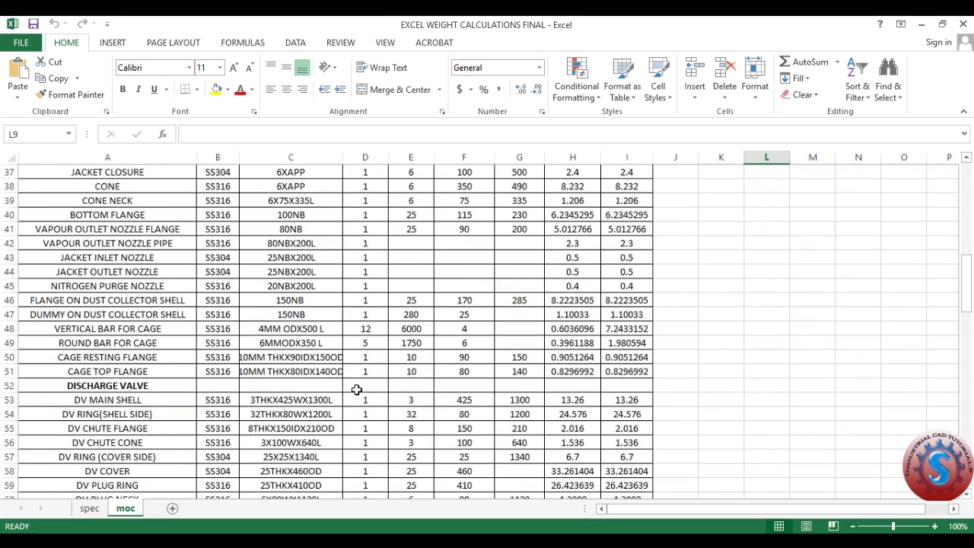
{"action": "left_click", "coordinate": [923, 25]}
{"action": "key", "text": "alt+Tab"}
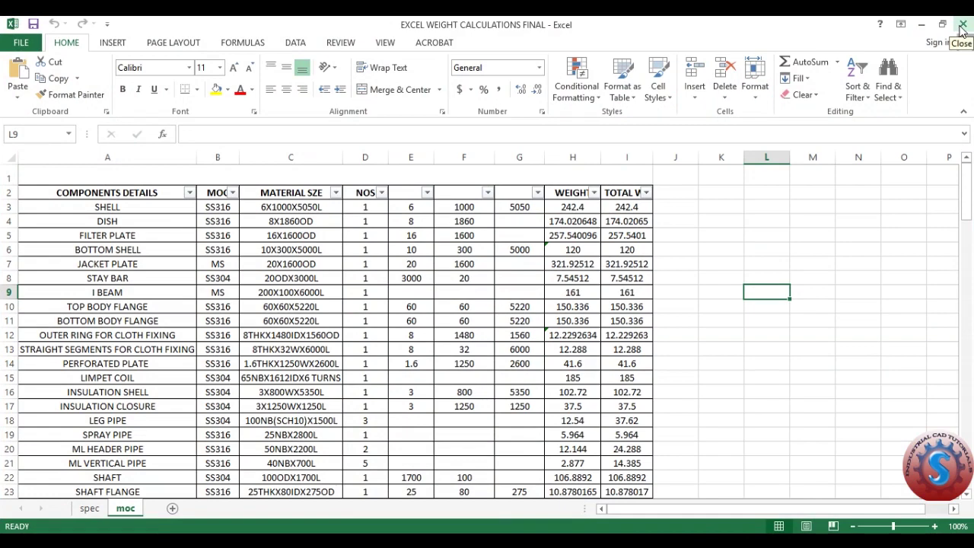
{"action": "left_click", "coordinate": [921, 25]}
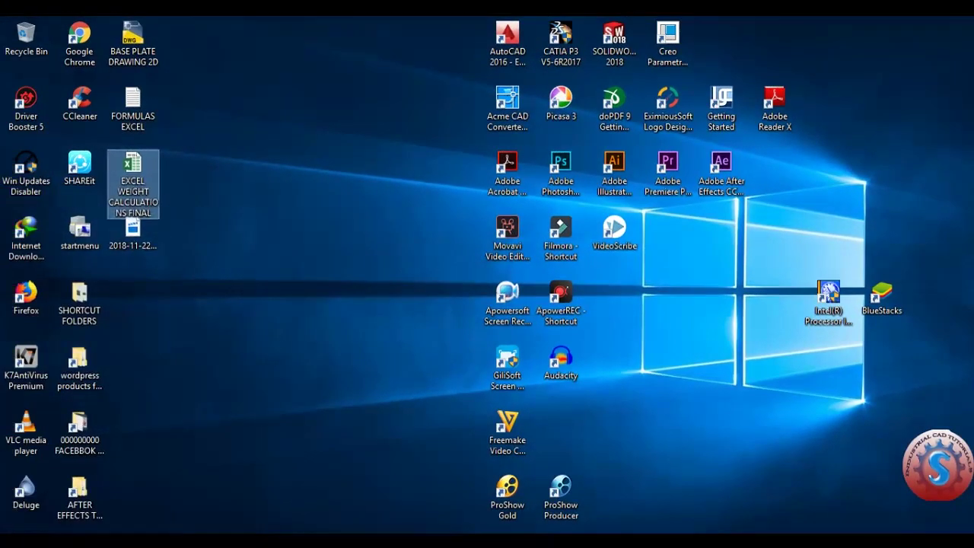
Search for Excel 2013, launch it and create a blank workbook.
{"action": "key", "text": "super"}
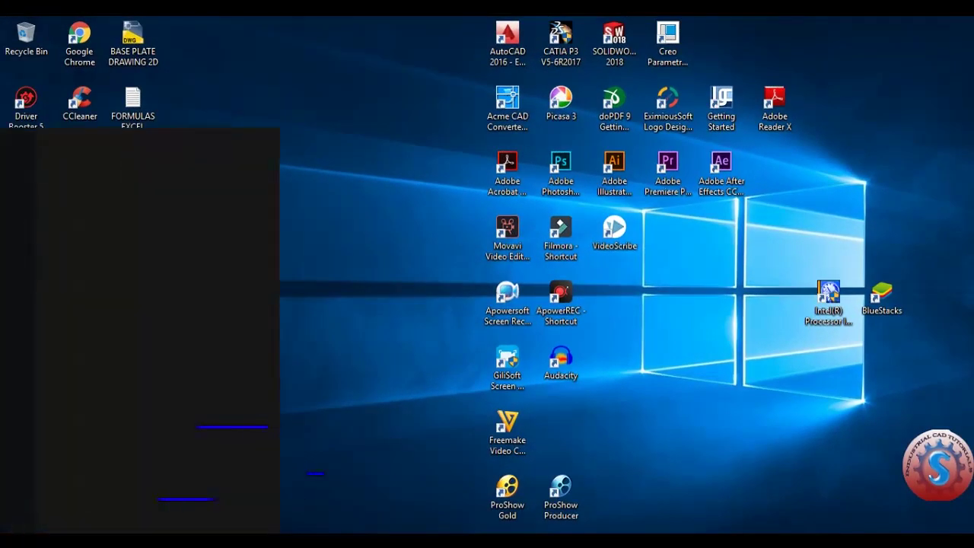
{"action": "type", "text": "MIC"}
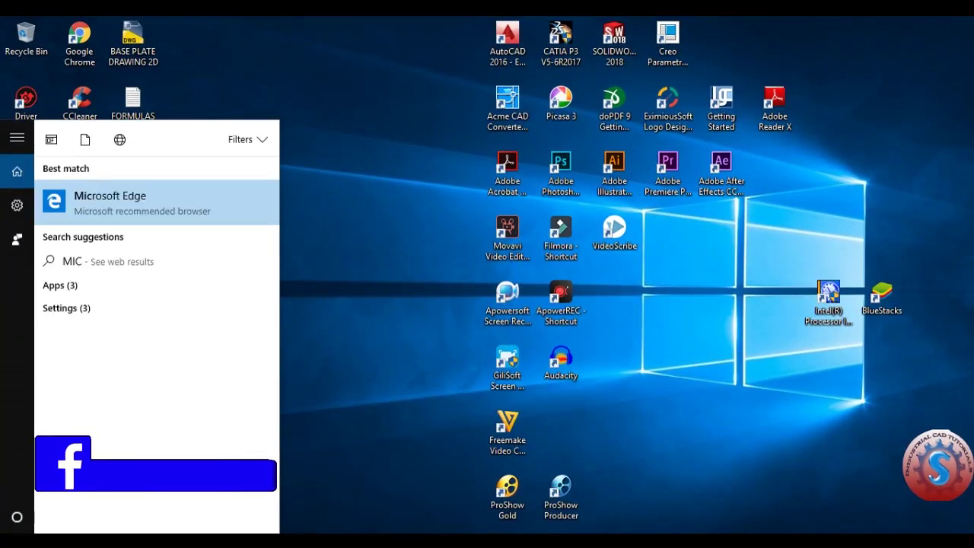
{"action": "type", "text": "ROSFT"}
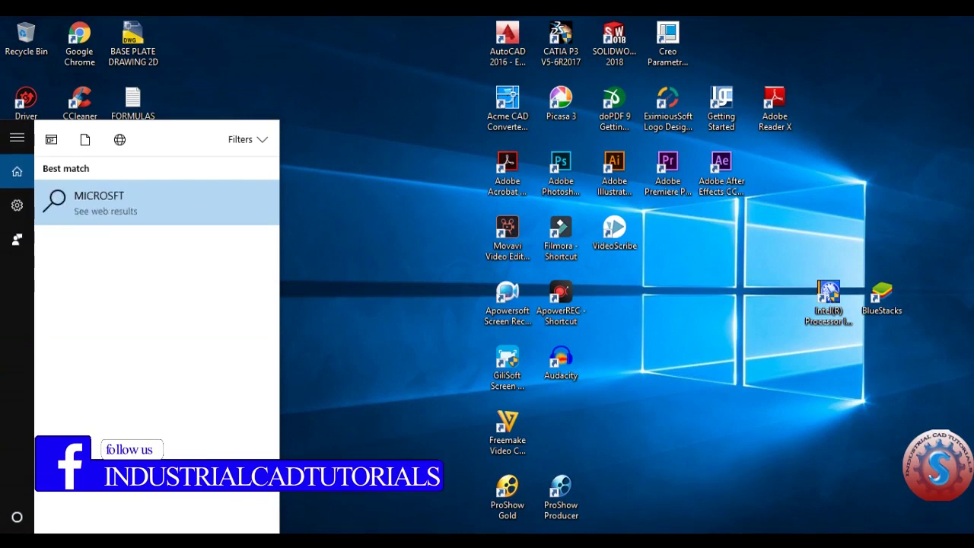
{"action": "key", "text": "BackSpace"}
{"action": "key", "text": "BackSpace"}
{"action": "type", "text": "EXC"}
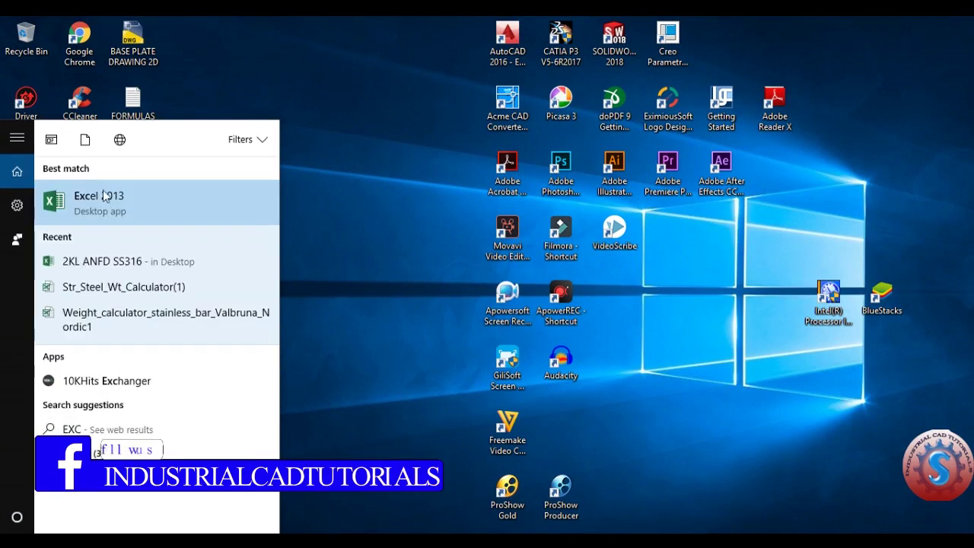
{"action": "left_click", "coordinate": [91, 202]}
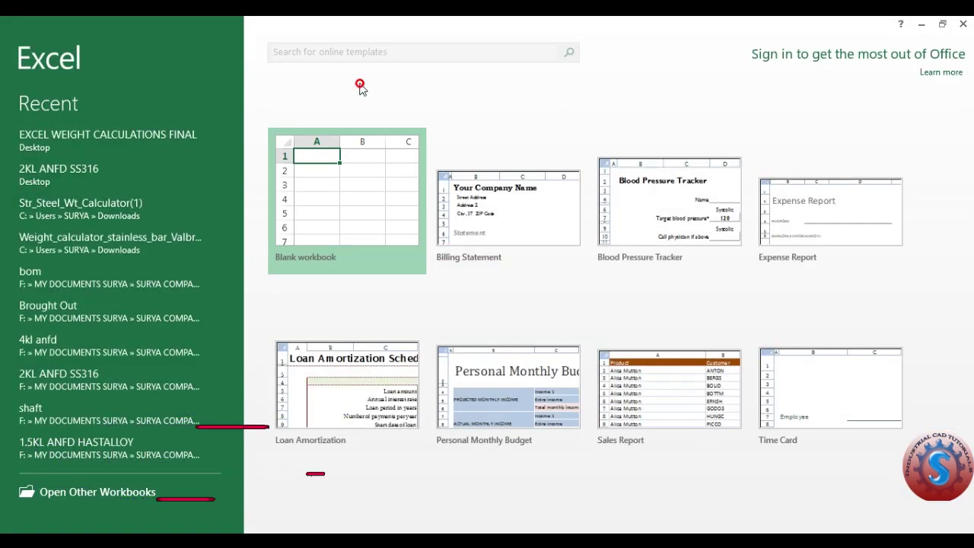
{"action": "left_click", "coordinate": [339, 148]}
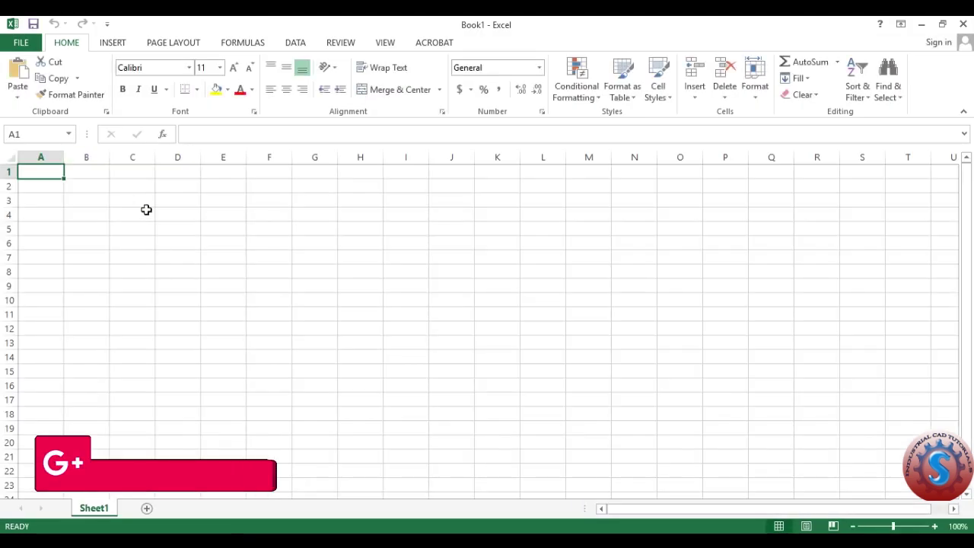
{"action": "left_click", "coordinate": [127, 188]}
{"action": "left_click", "coordinate": [41, 173]}
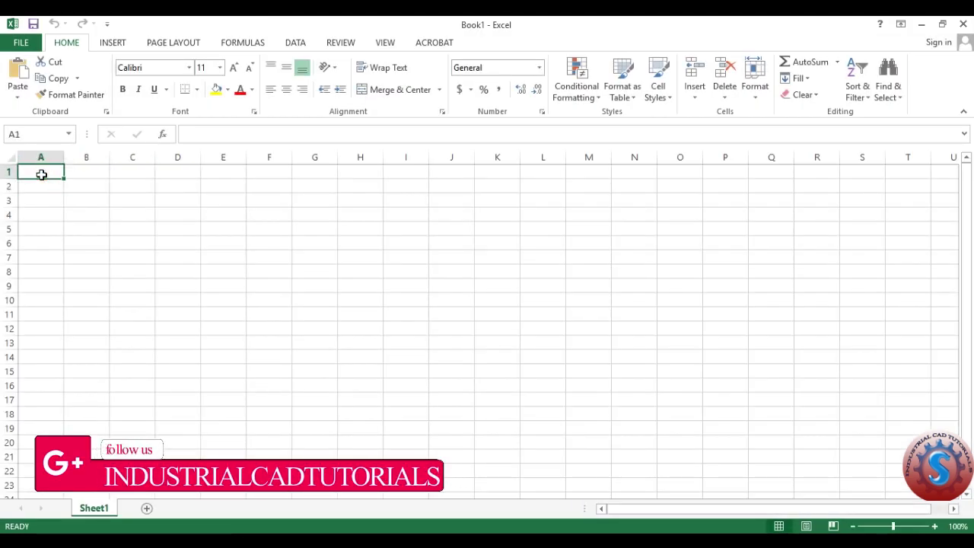
{"action": "left_click", "coordinate": [170, 271]}
{"action": "left_click", "coordinate": [34, 173]}
{"action": "left_click", "coordinate": [322, 242]}
{"action": "left_click", "coordinate": [239, 253]}
{"action": "left_click", "coordinate": [44, 172]}
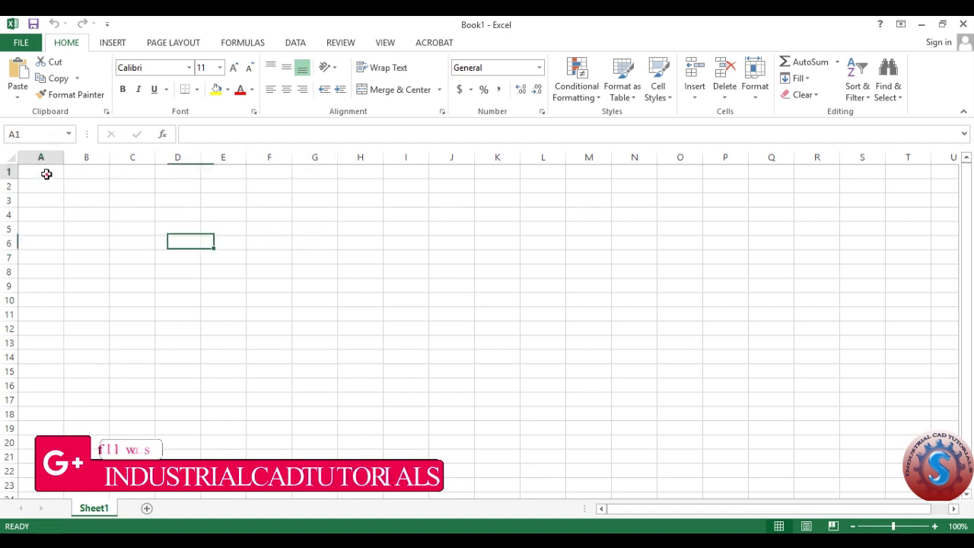
{"action": "left_click", "coordinate": [197, 204]}
{"action": "left_click", "coordinate": [322, 217]}
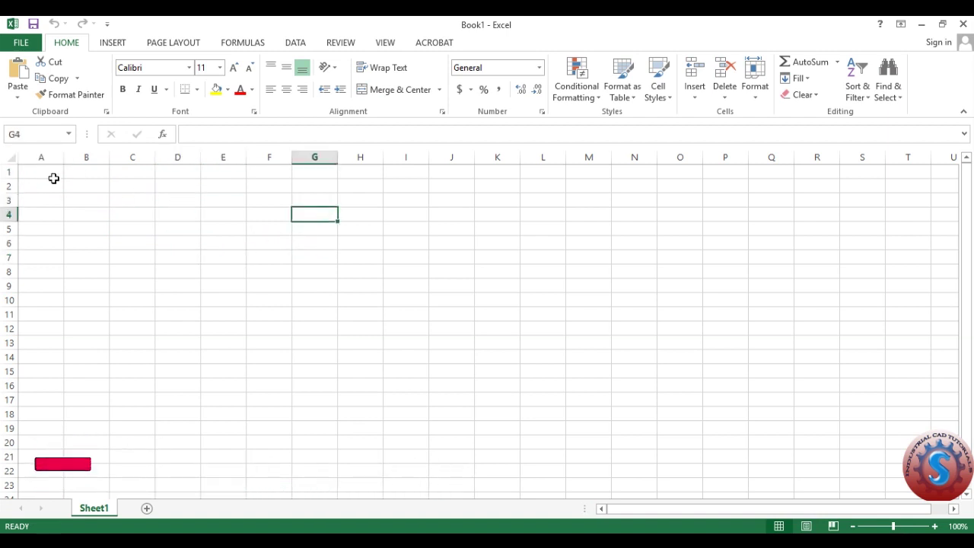
Widen column A and enter the heading MATERIAL OF DESCRIPTION in cell A1.
{"action": "left_click", "coordinate": [53, 175]}
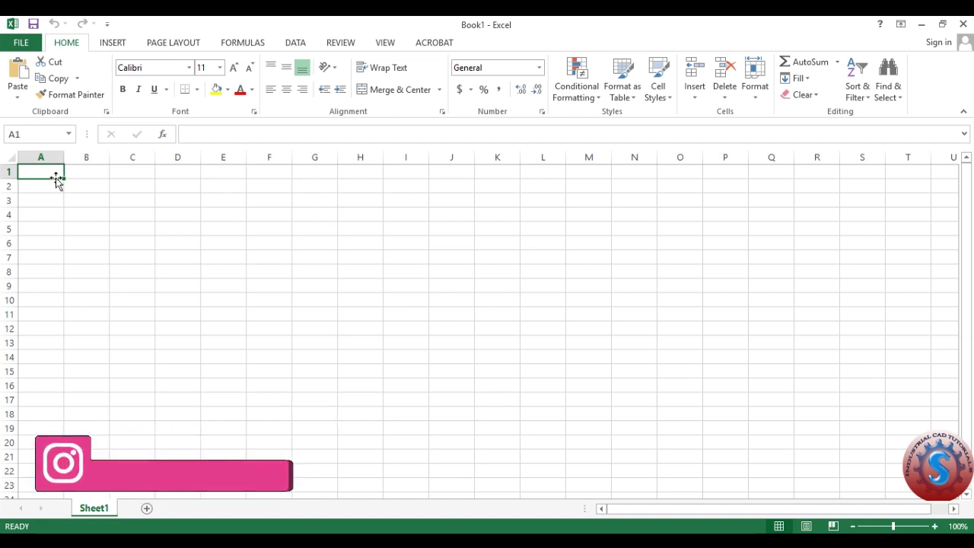
{"action": "left_click_drag", "start_coordinate": [62, 160], "coordinate": [142, 160]}
{"action": "type", "text": "M"}
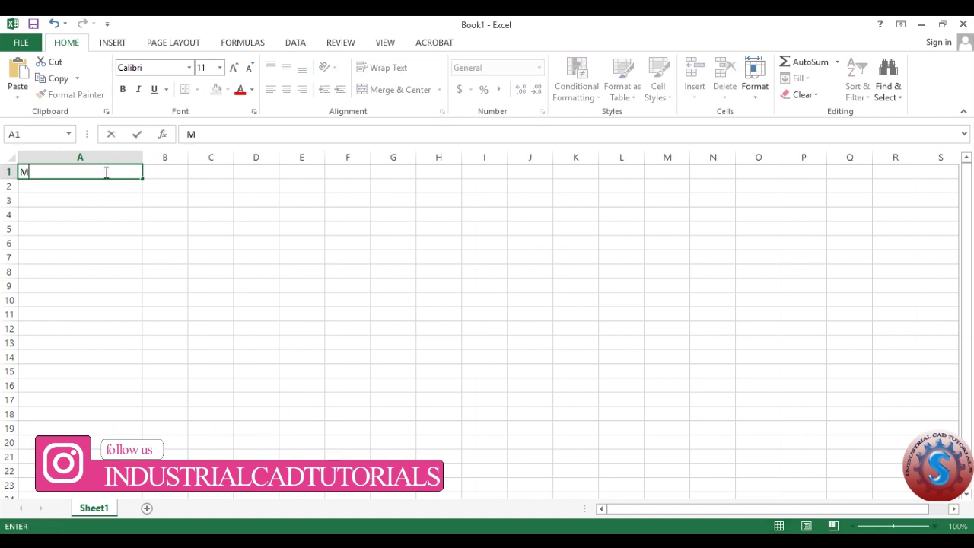
{"action": "type", "text": "ATERIAL OF "}
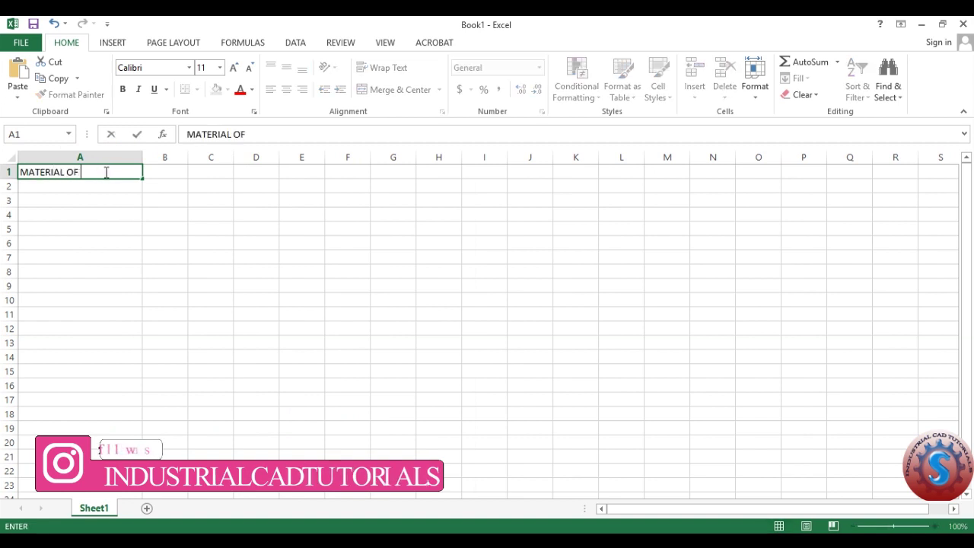
{"action": "type", "text": "DESCRIPTION"}
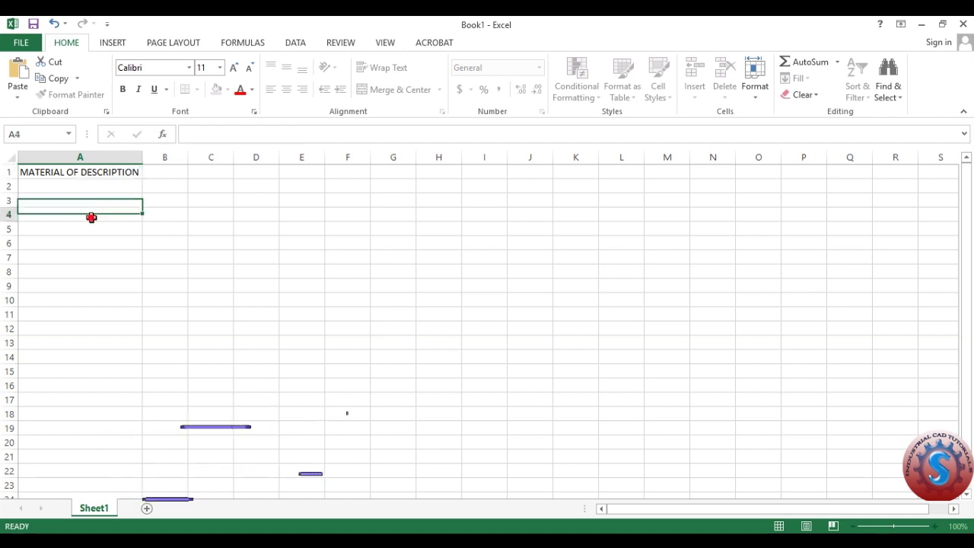
Centre the contents of column A horizontally and widen the column slightly more.
{"action": "left_click", "coordinate": [80, 157]}
{"action": "left_click", "coordinate": [278, 91]}
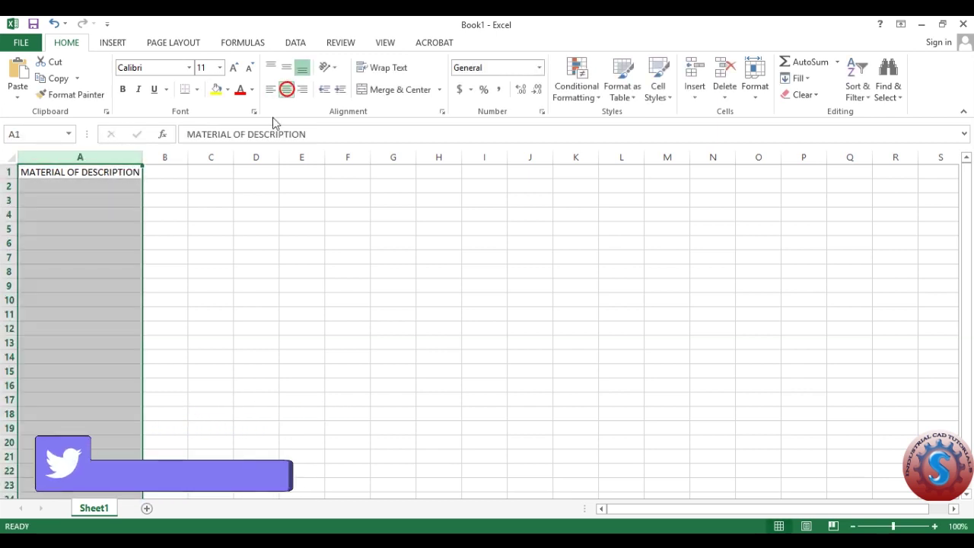
{"action": "left_click", "coordinate": [182, 284]}
{"action": "left_click_drag", "start_coordinate": [142, 154], "coordinate": [152, 153]}
{"action": "left_click", "coordinate": [162, 211]}
Widen column B and enter the heading MOC in cell B1.
{"action": "left_click", "coordinate": [178, 172]}
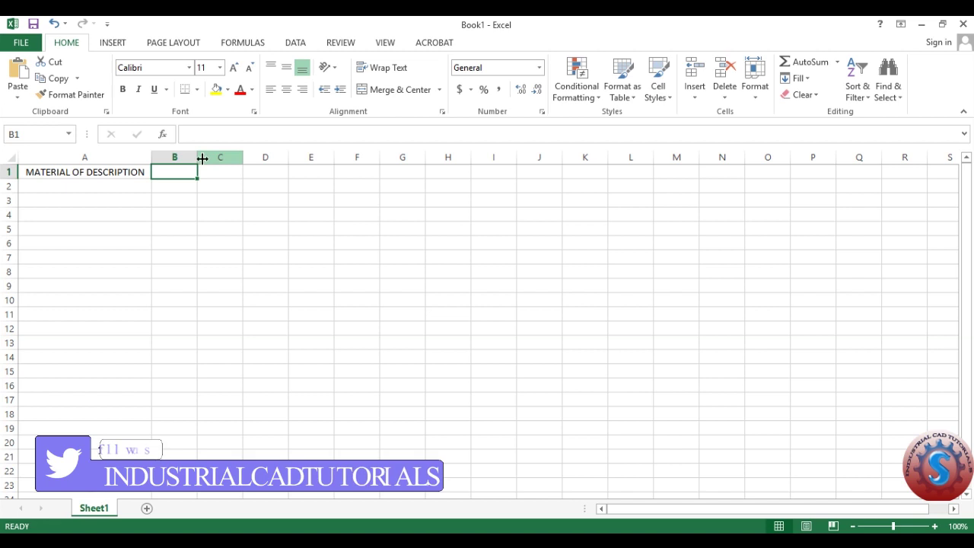
{"action": "left_click_drag", "start_coordinate": [197, 158], "coordinate": [227, 163]}
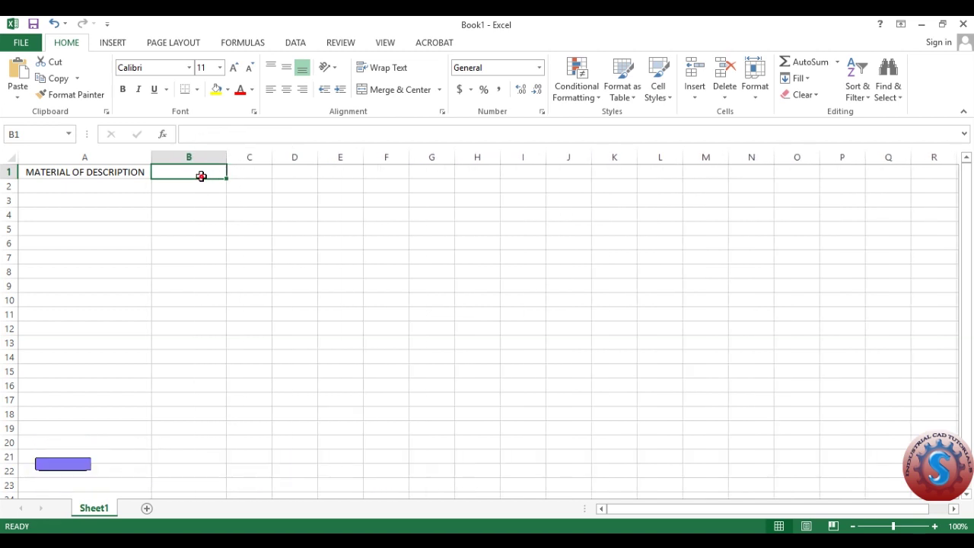
{"action": "type", "text": "MOC"}
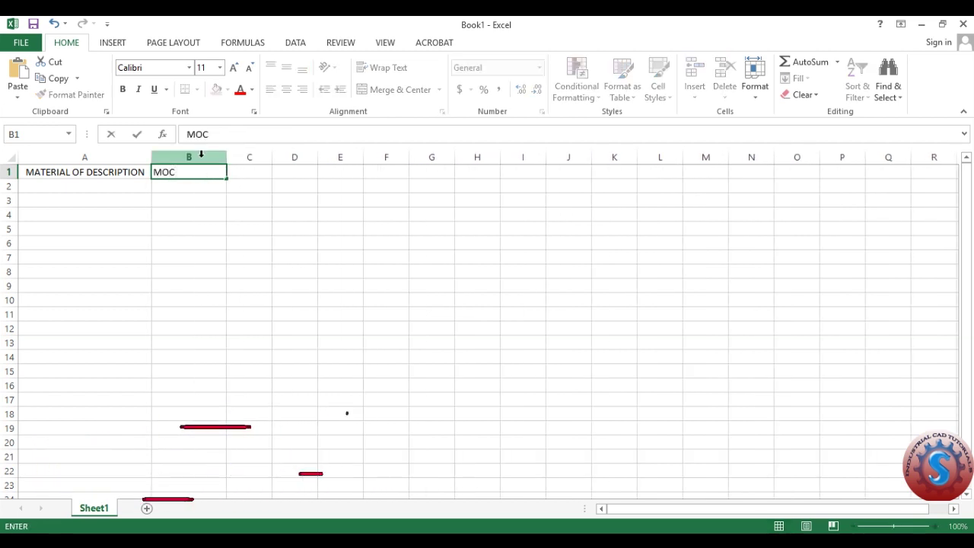
Centre the contents of column B horizontally and widen column C slightly.
{"action": "left_click", "coordinate": [189, 156]}
{"action": "left_click", "coordinate": [287, 89]}
{"action": "left_click", "coordinate": [243, 232]}
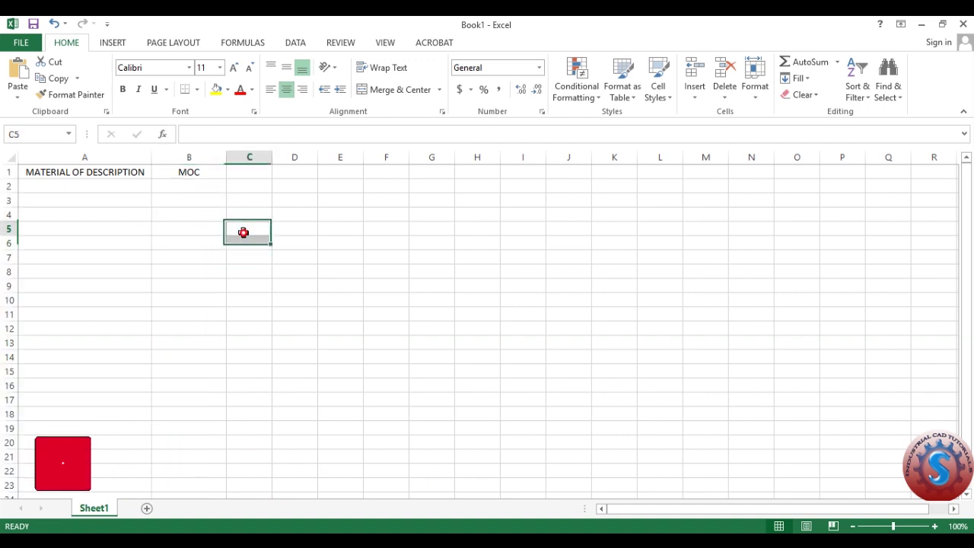
{"action": "left_click_drag", "start_coordinate": [274, 158], "coordinate": [289, 158]}
{"action": "left_click", "coordinate": [264, 178]}
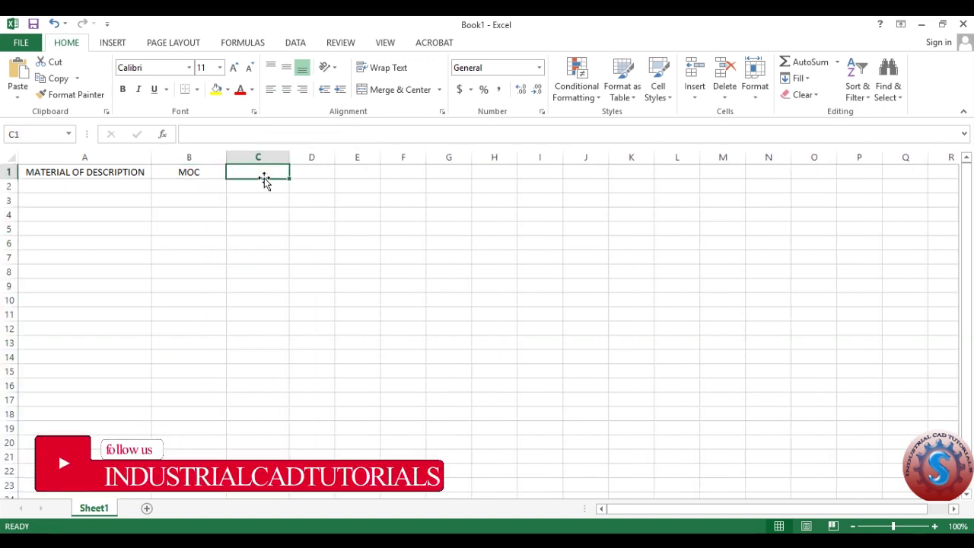
{"action": "left_click", "coordinate": [190, 158]}
{"action": "left_click", "coordinate": [113, 157]}
{"action": "left_click", "coordinate": [195, 158]}
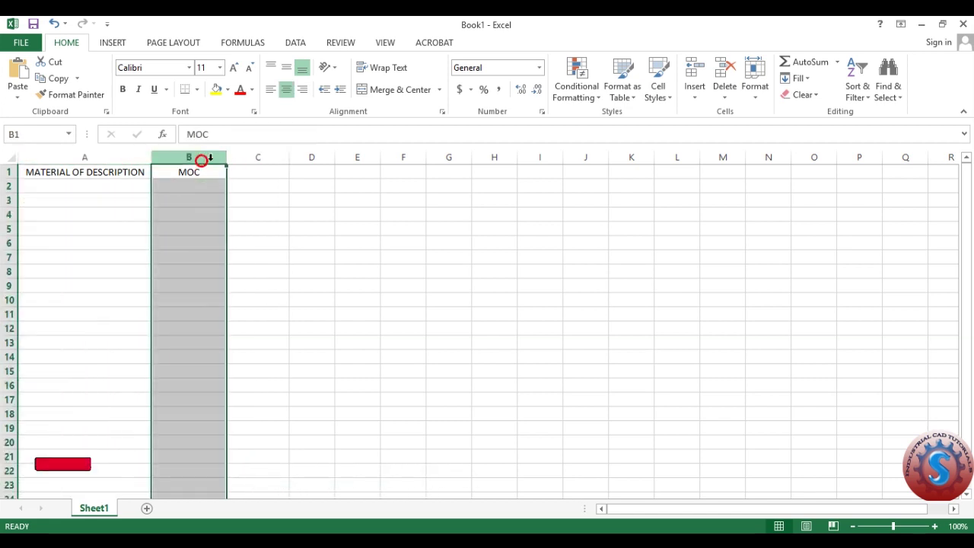
{"action": "left_click", "coordinate": [256, 158]}
{"action": "left_click", "coordinate": [263, 175]}
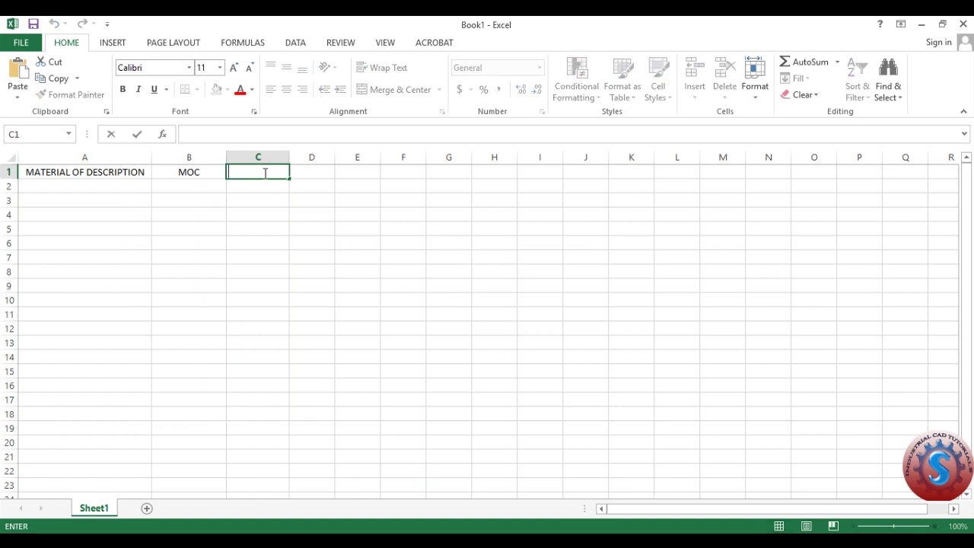
{"action": "left_click", "coordinate": [200, 172]}
{"action": "left_click", "coordinate": [102, 172]}
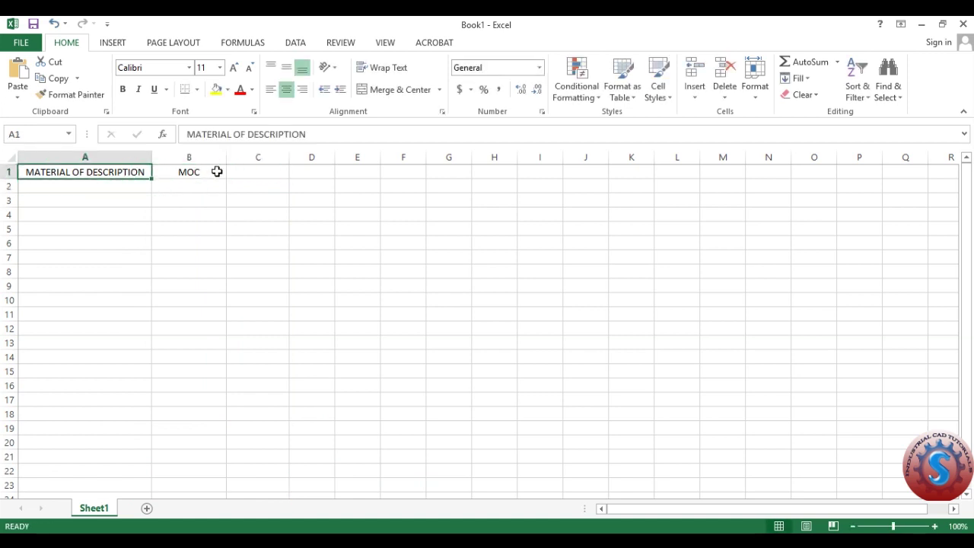
Enter the heading SIZE in cell C1 and centre it horizontally.
{"action": "left_click", "coordinate": [247, 172]}
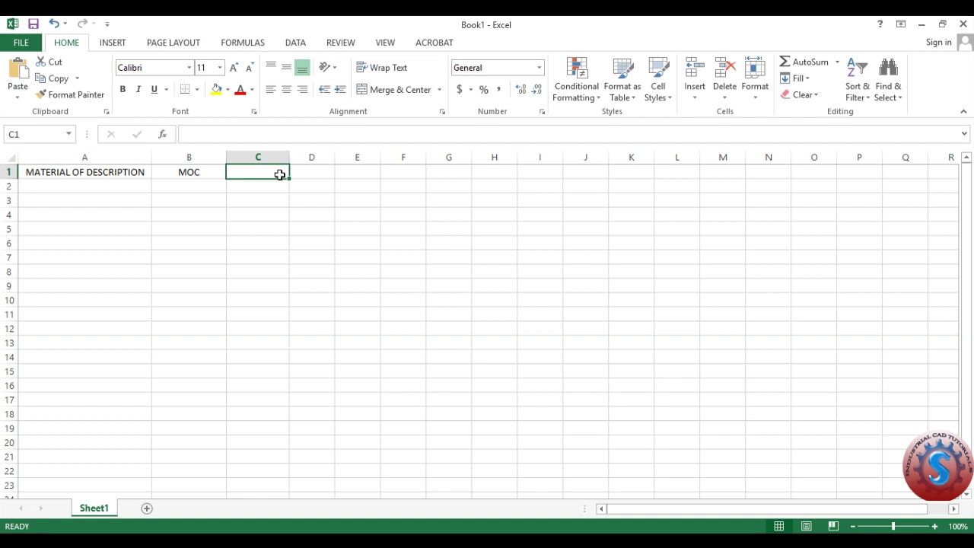
{"action": "type", "text": "S"}
{"action": "key", "text": "Return"}
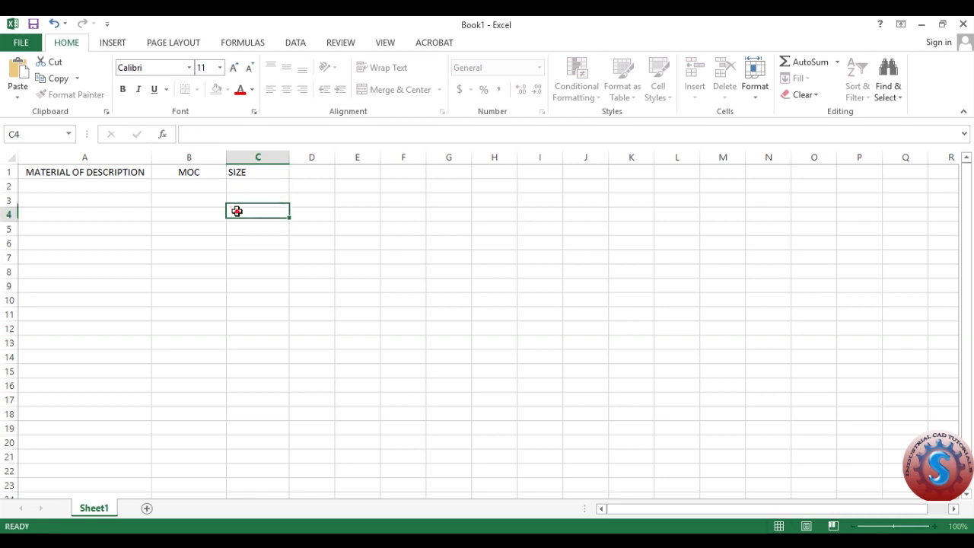
{"action": "left_click", "coordinate": [240, 171]}
{"action": "left_click", "coordinate": [290, 92]}
{"action": "left_click", "coordinate": [311, 174]}
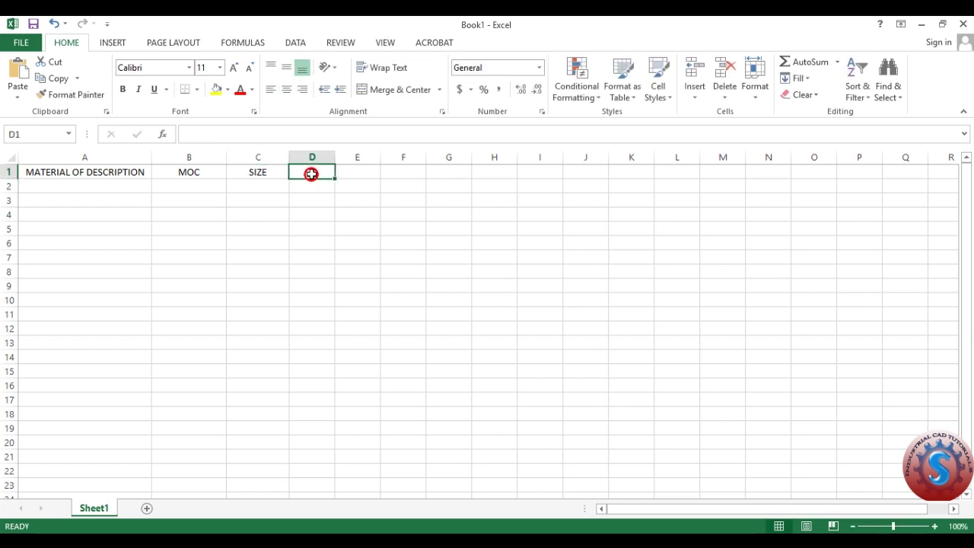
{"action": "left_click", "coordinate": [259, 177]}
{"action": "left_click", "coordinate": [196, 175]}
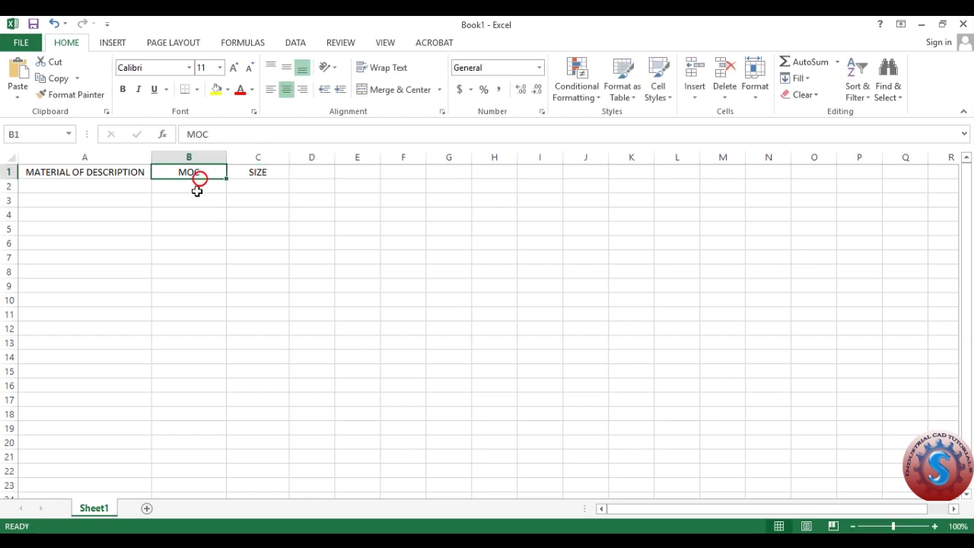
{"action": "left_click", "coordinate": [126, 186]}
{"action": "left_click", "coordinate": [197, 187]}
{"action": "left_click", "coordinate": [257, 185]}
{"action": "left_click", "coordinate": [312, 172]}
{"action": "left_click", "coordinate": [354, 172]}
{"action": "left_click", "coordinate": [415, 174]}
{"action": "left_click", "coordinate": [452, 175]}
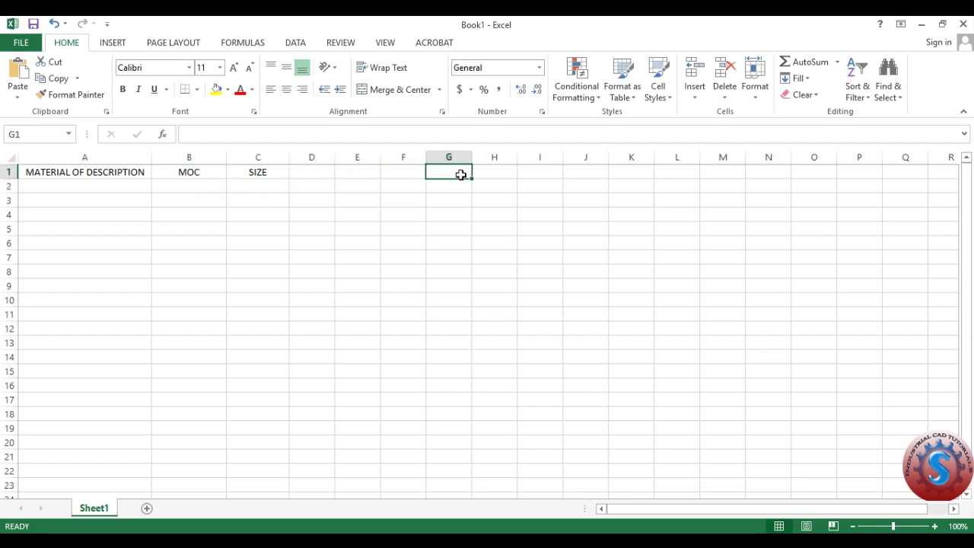
Enter the heading WEIGHT in cell G1, widen column G slightly and centre the heading horizontally.
{"action": "type", "text": "T"}
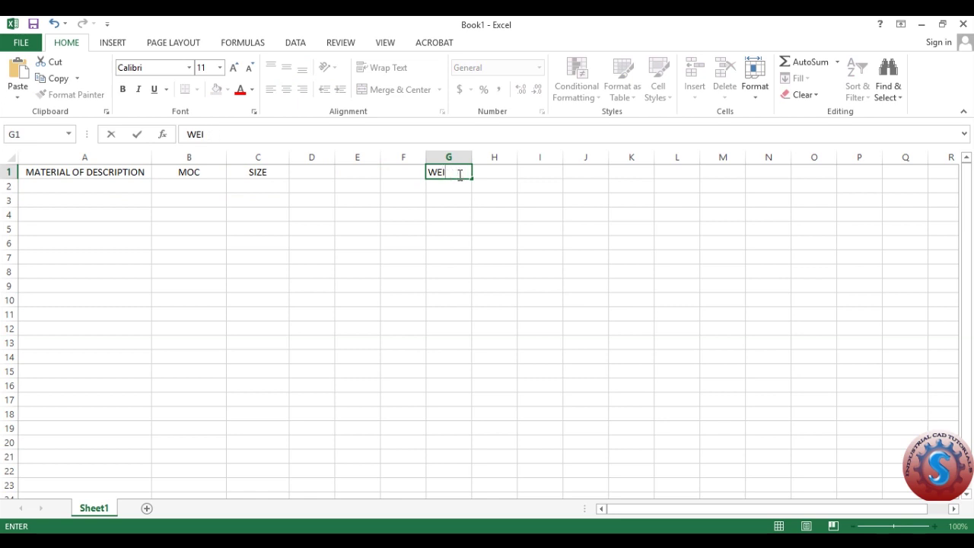
{"action": "left_click", "coordinate": [458, 213]}
{"action": "left_click_drag", "start_coordinate": [472, 157], "coordinate": [482, 157]}
{"action": "left_click", "coordinate": [439, 228]}
{"action": "left_click", "coordinate": [447, 172]}
{"action": "left_click", "coordinate": [286, 90]}
{"action": "left_click", "coordinate": [315, 251]}
Widen column H, copy the WEIGHT heading from G1 into H1 and clear cell G1.
{"action": "left_click", "coordinate": [508, 172]}
{"action": "left_click_drag", "start_coordinate": [528, 157], "coordinate": [576, 157]}
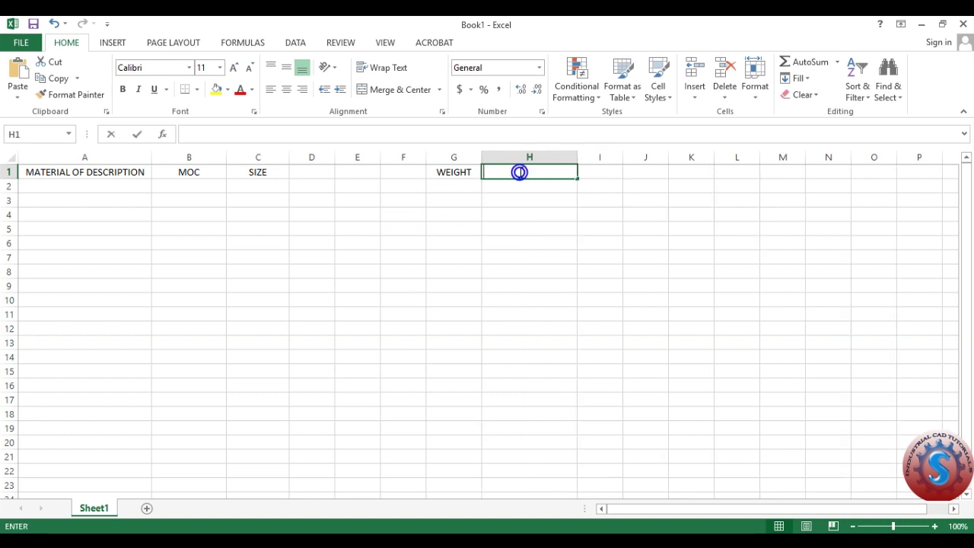
{"action": "left_click", "coordinate": [505, 214]}
{"action": "left_click", "coordinate": [464, 172]}
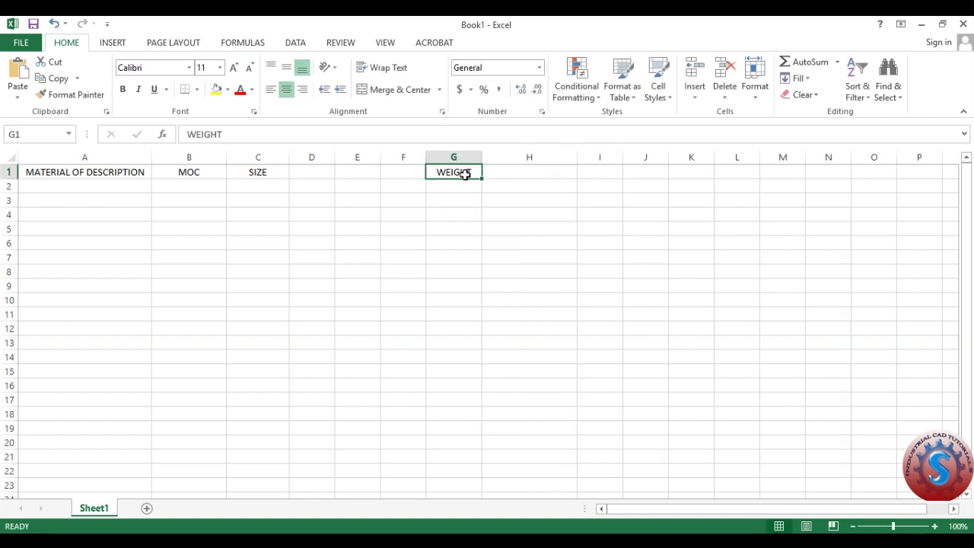
{"action": "key", "text": "ctrl+c"}
{"action": "left_click", "coordinate": [528, 170]}
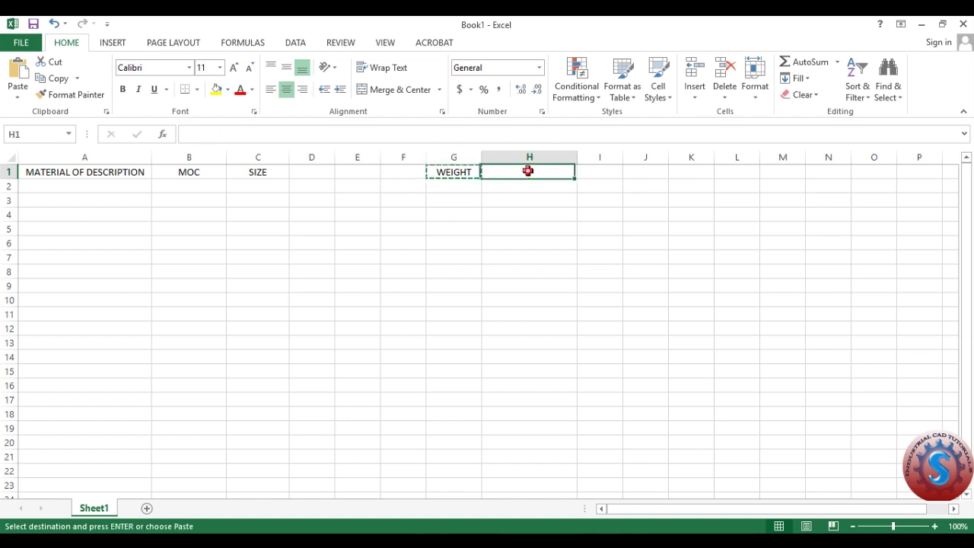
{"action": "key", "text": "ctrl+v"}
{"action": "left_click", "coordinate": [468, 180]}
{"action": "left_click", "coordinate": [524, 173]}
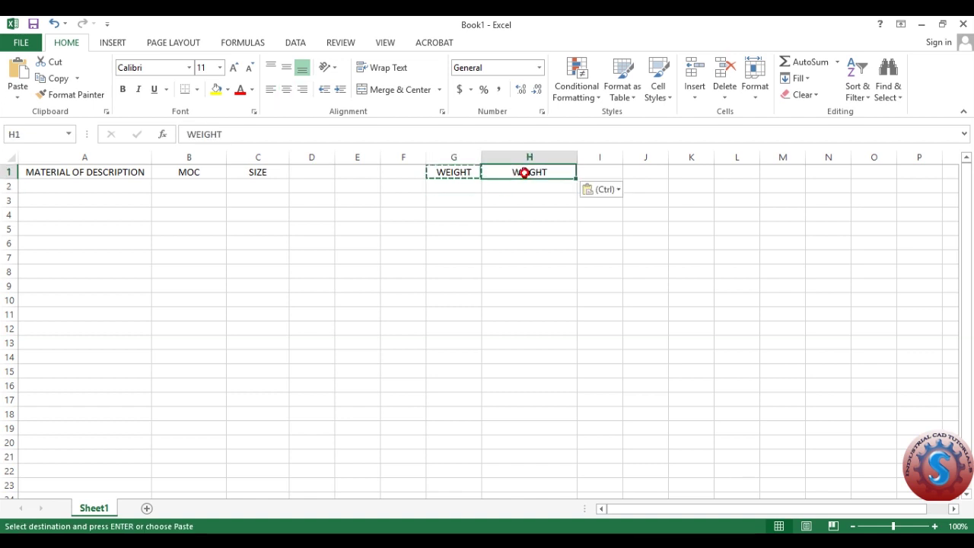
{"action": "double_click", "coordinate": [524, 172]}
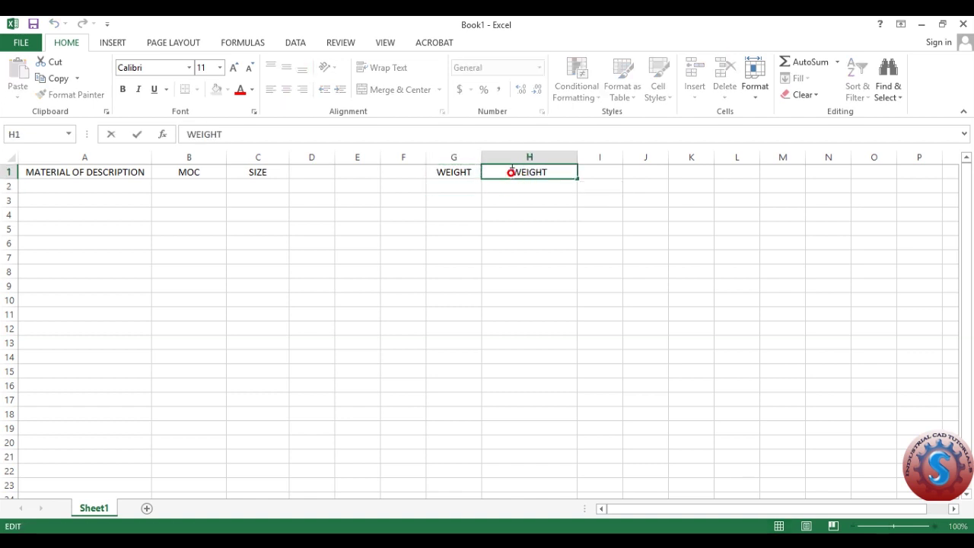
{"action": "left_click", "coordinate": [459, 174]}
{"action": "key", "text": "Delete"}
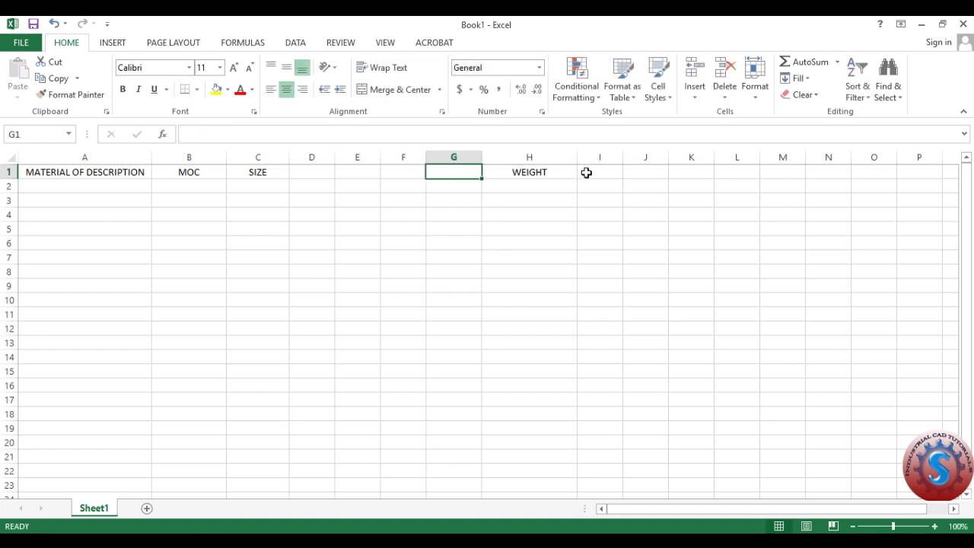
Widen column I and enter the heading TOTAL WEIGHT in cell I1.
{"action": "left_click", "coordinate": [587, 171]}
{"action": "left_click_drag", "start_coordinate": [623, 156], "coordinate": [667, 156]}
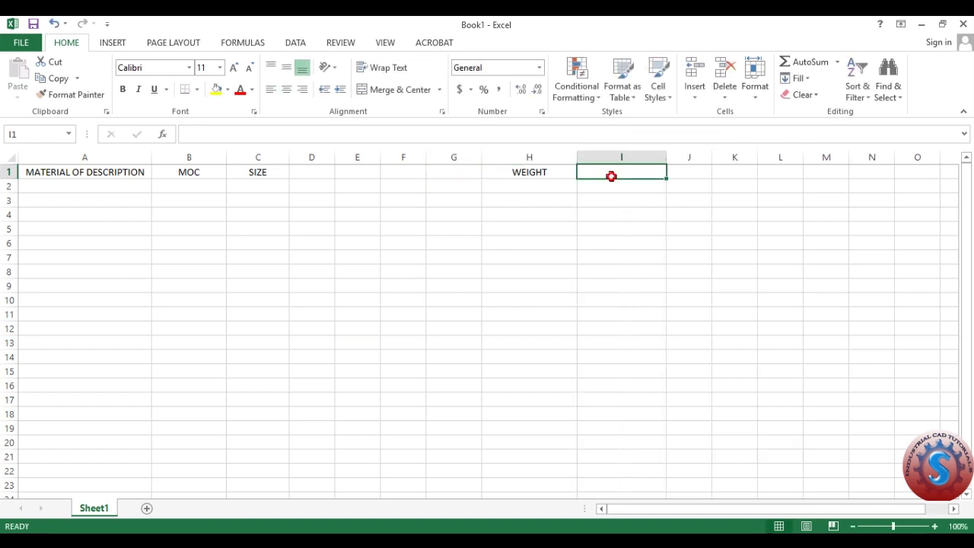
{"action": "type", "text": "TOTAL WEIGHT"}
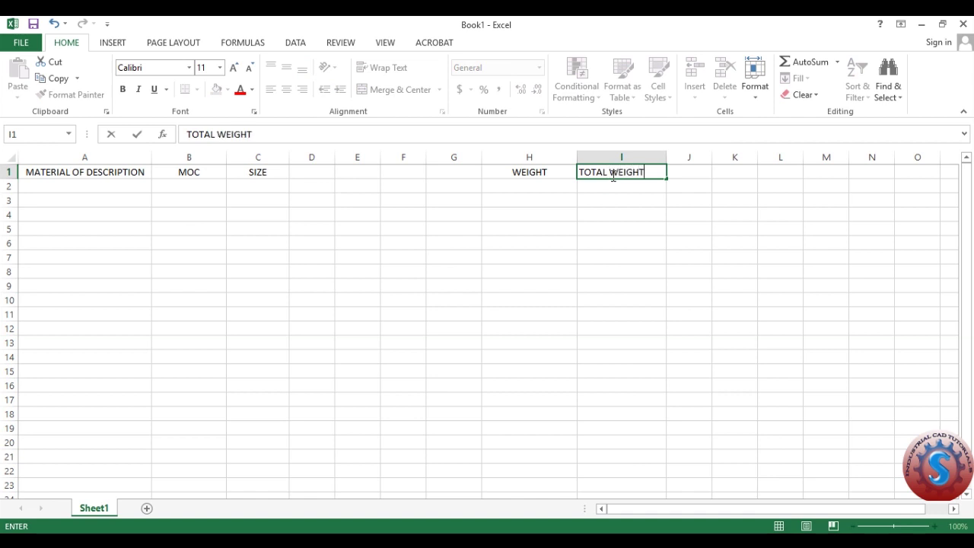
{"action": "left_click", "coordinate": [604, 205]}
{"action": "left_click", "coordinate": [631, 172]}
Centre the contents of columns H and I horizontally.
{"action": "left_click", "coordinate": [535, 157]}
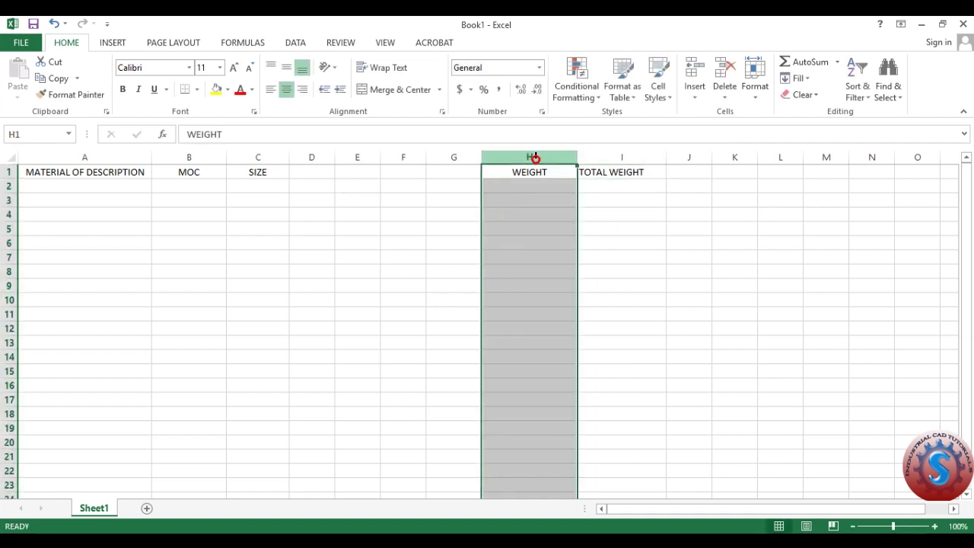
{"action": "left_click", "coordinate": [286, 89]}
{"action": "left_click", "coordinate": [286, 90]}
{"action": "key", "text": "Right"}
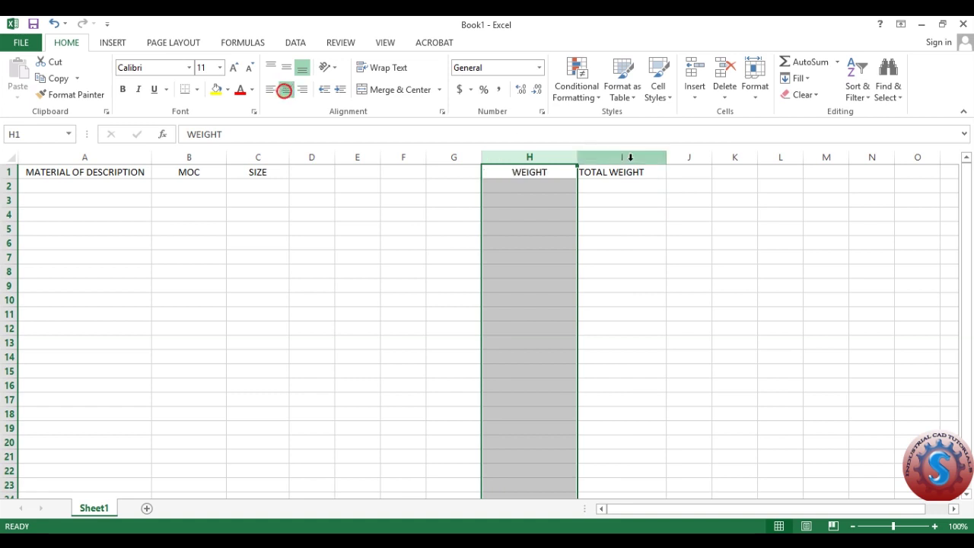
{"action": "key", "text": "ctrl+space"}
{"action": "left_click", "coordinate": [287, 89]}
{"action": "left_click", "coordinate": [311, 201]}
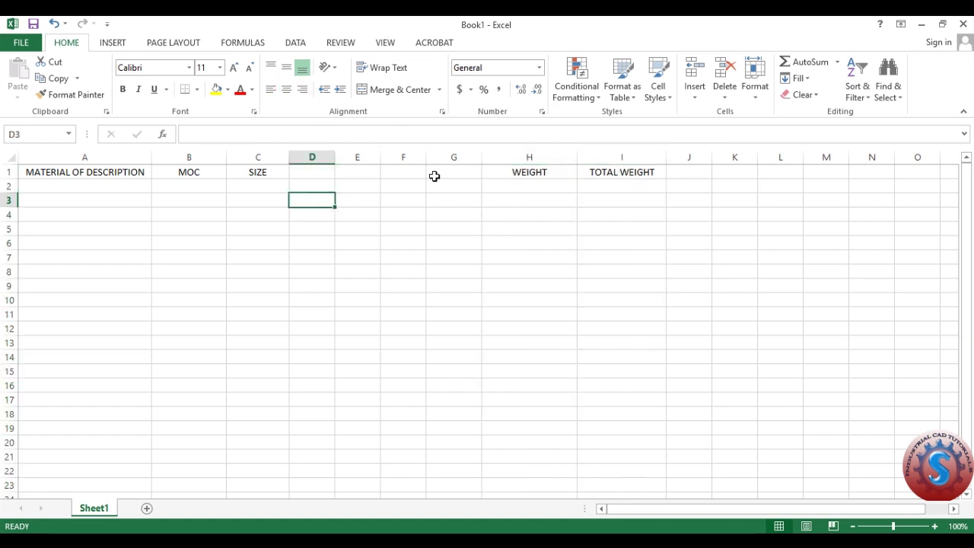
Narrow the empty column G slightly.
{"action": "left_click", "coordinate": [479, 172]}
{"action": "left_click_drag", "start_coordinate": [481, 155], "coordinate": [471, 155]}
{"action": "left_click", "coordinate": [363, 224]}
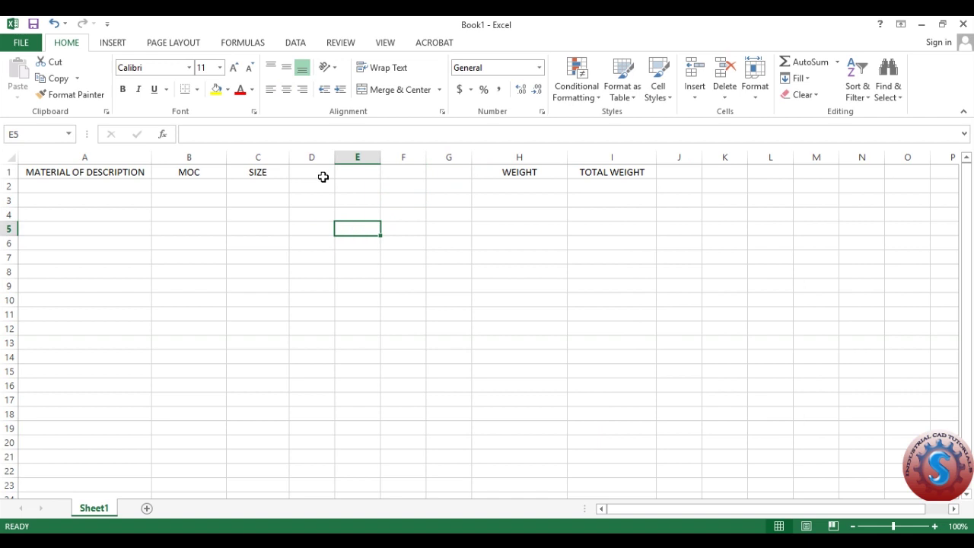
Enter the heading NO'S in cell D1.
{"action": "left_click", "coordinate": [304, 177]}
{"action": "left_click", "coordinate": [326, 213]}
{"action": "left_click", "coordinate": [316, 174]}
{"action": "type", "text": "NO'S"}
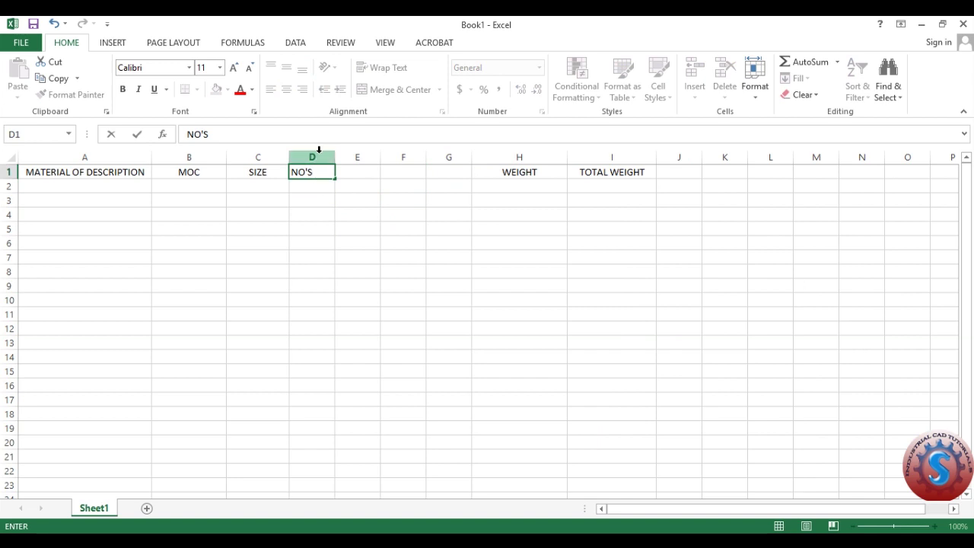
{"action": "left_click", "coordinate": [318, 157]}
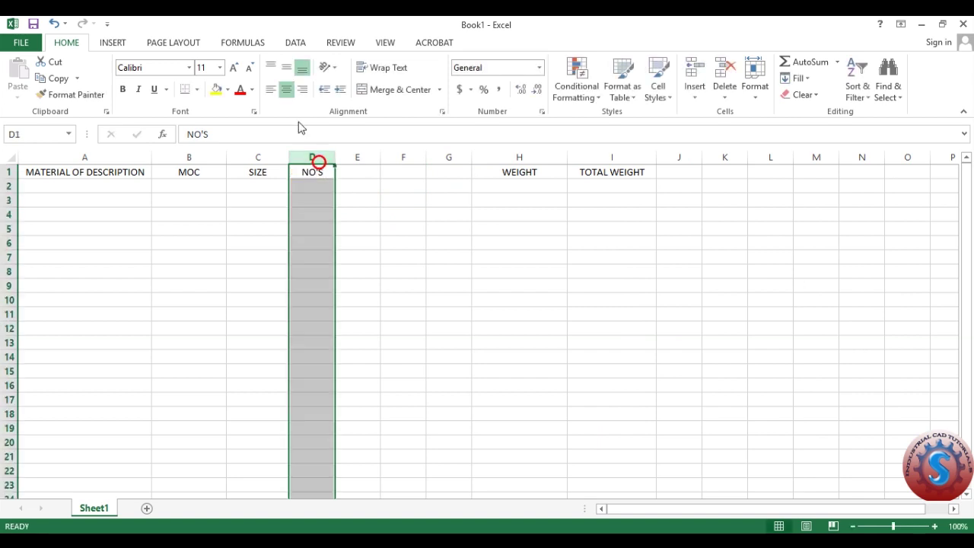
{"action": "left_click", "coordinate": [288, 96]}
{"action": "left_click", "coordinate": [263, 259]}
Widen column D slightly and centre the NO'S heading in D1 horizontally.
{"action": "left_click", "coordinate": [317, 171]}
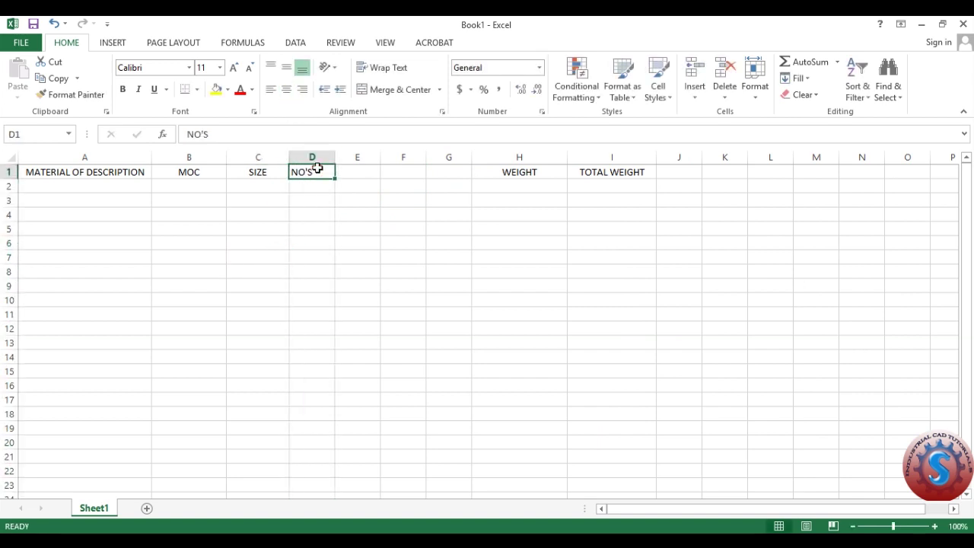
{"action": "left_click_drag", "start_coordinate": [333, 156], "coordinate": [353, 156]}
{"action": "left_click", "coordinate": [332, 173]}
{"action": "left_click", "coordinate": [287, 90]}
{"action": "left_click", "coordinate": [270, 259]}
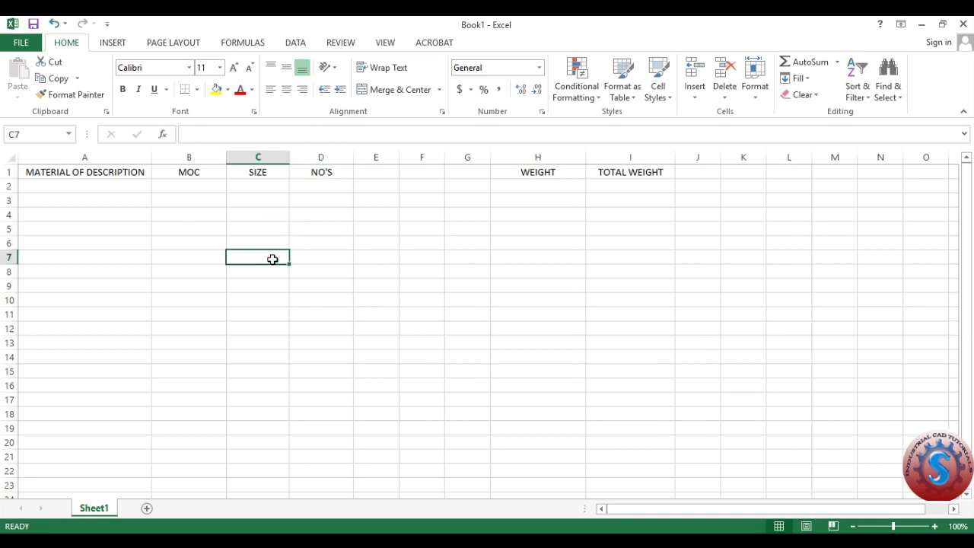
Filter the heading row A1:I1 by the selected cell's value, adding filter buttons to all the headings.
{"action": "left_click", "coordinate": [560, 188]}
{"action": "left_click", "coordinate": [633, 188]}
{"action": "left_click_drag", "start_coordinate": [632, 169], "coordinate": [49, 180]}
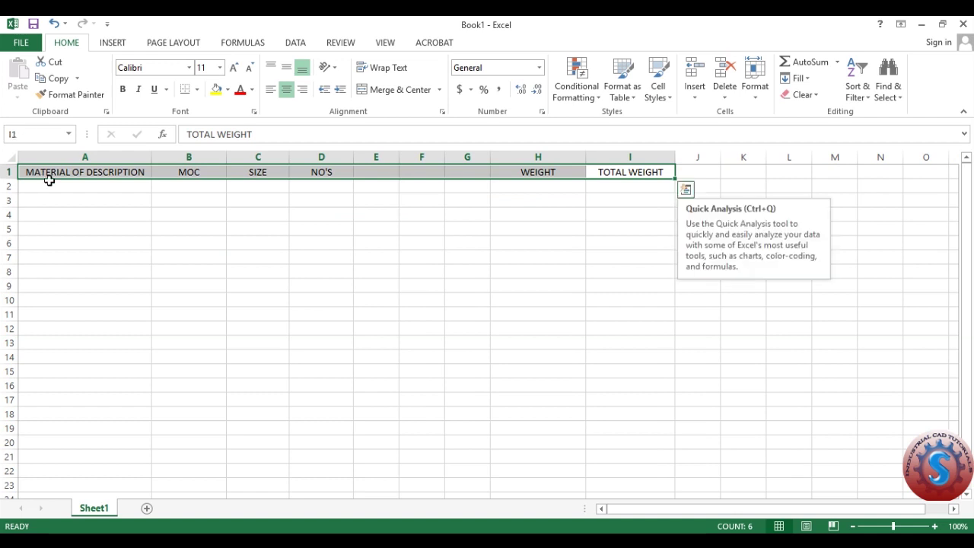
{"action": "right_click", "coordinate": [76, 172]}
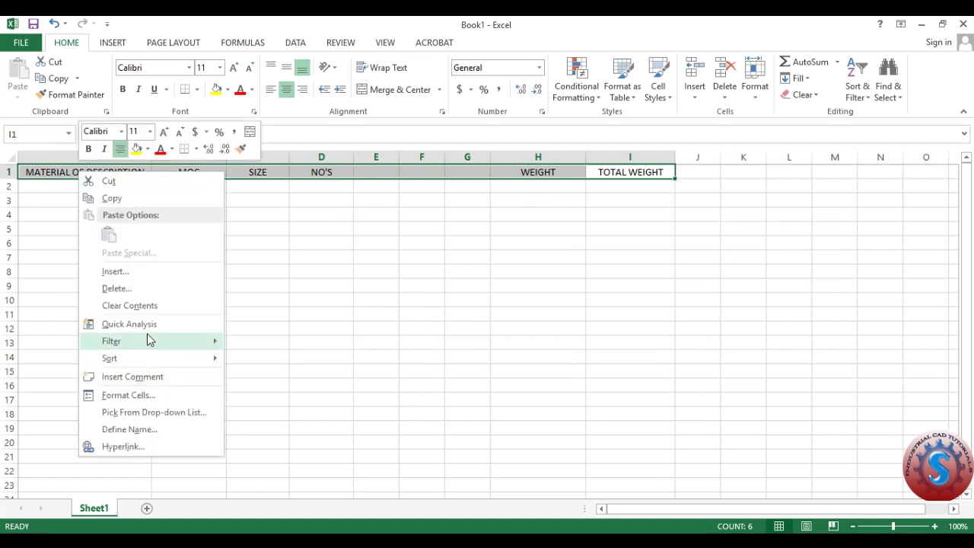
{"action": "mouse_move", "coordinate": [148, 339]}
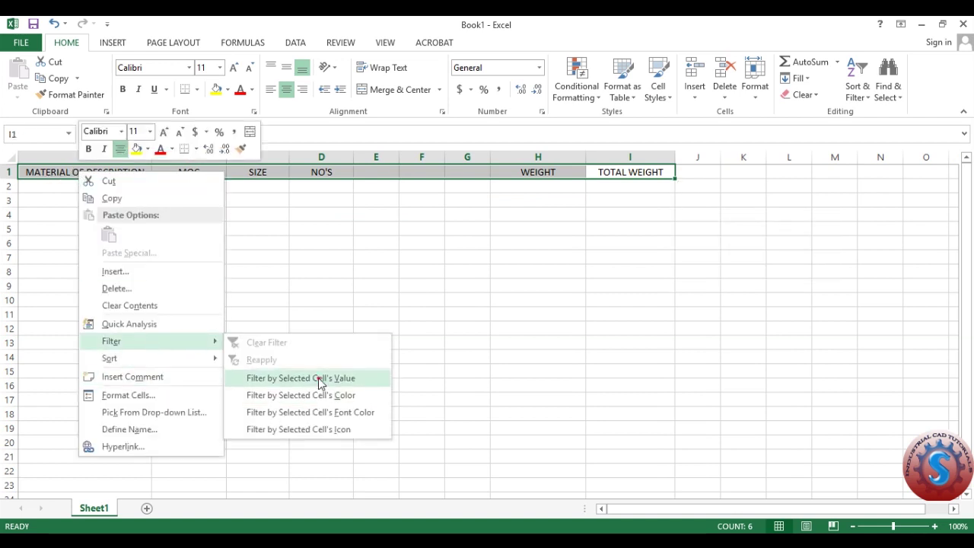
{"action": "left_click", "coordinate": [319, 378]}
{"action": "left_click", "coordinate": [350, 326]}
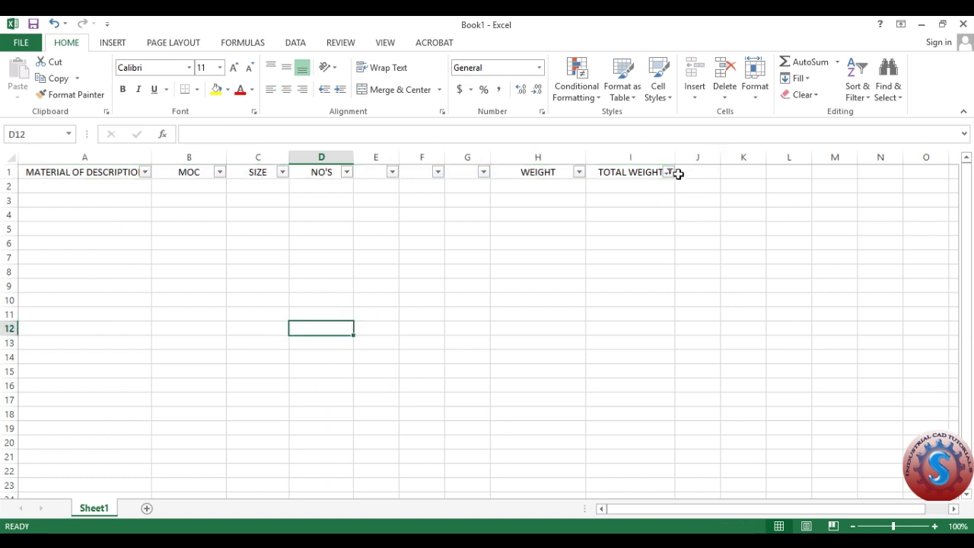
Reset the TOTAL WEIGHT column's filter by selecting all values.
{"action": "left_click", "coordinate": [669, 172]}
{"action": "left_click", "coordinate": [525, 311]}
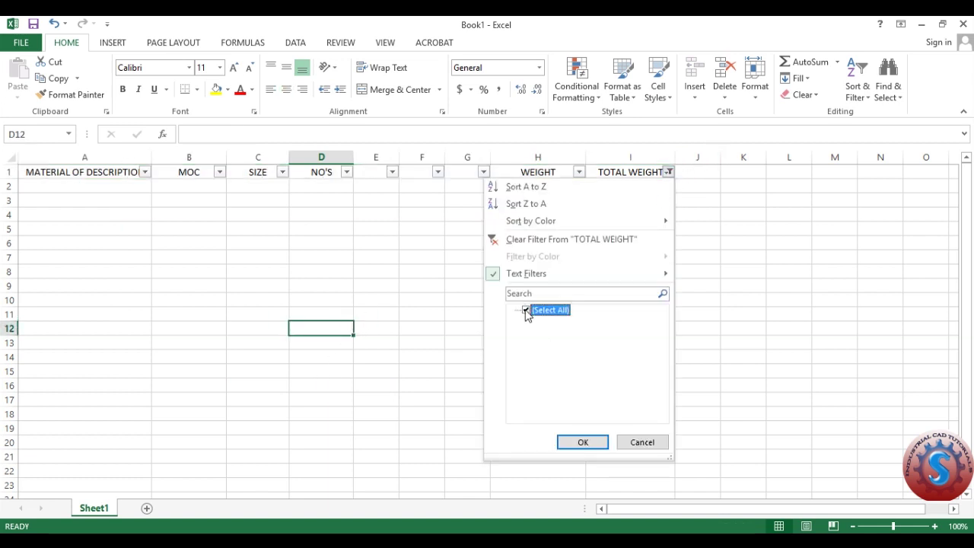
{"action": "left_click", "coordinate": [582, 443]}
{"action": "left_click", "coordinate": [431, 343]}
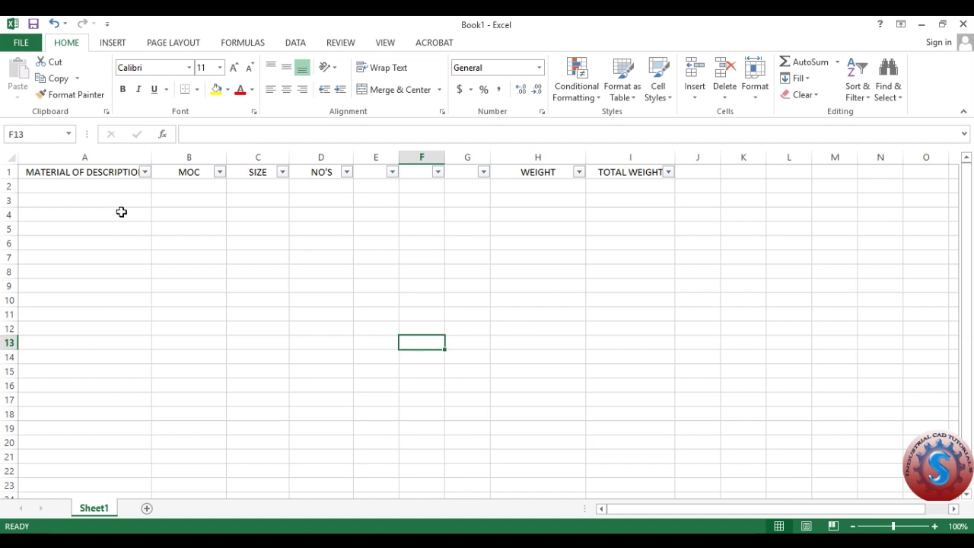
{"action": "left_click", "coordinate": [219, 172]}
{"action": "left_click", "coordinate": [219, 173]}
{"action": "left_click", "coordinate": [282, 173]}
{"action": "left_click", "coordinate": [283, 174]}
{"action": "left_click", "coordinate": [188, 297]}
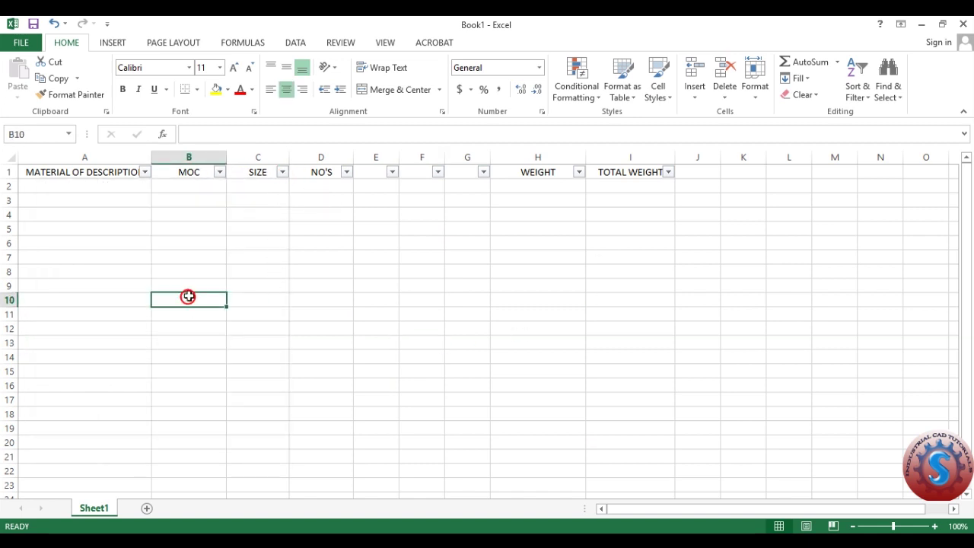
Make the heading row A1:I1 bold and fill it with light green.
{"action": "left_click_drag", "start_coordinate": [79, 173], "coordinate": [647, 173]}
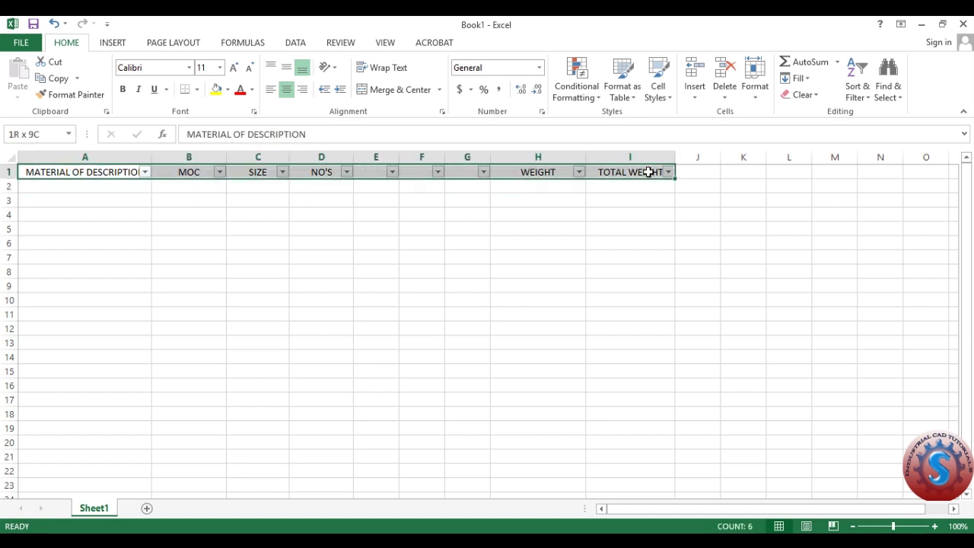
{"action": "left_click", "coordinate": [122, 89]}
{"action": "left_click", "coordinate": [228, 91]}
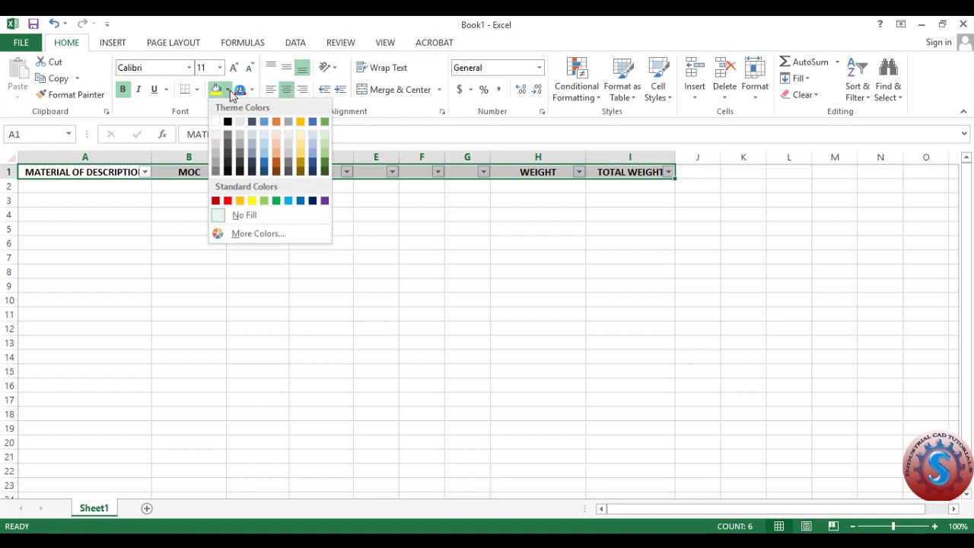
{"action": "left_click", "coordinate": [326, 146]}
{"action": "left_click", "coordinate": [157, 309]}
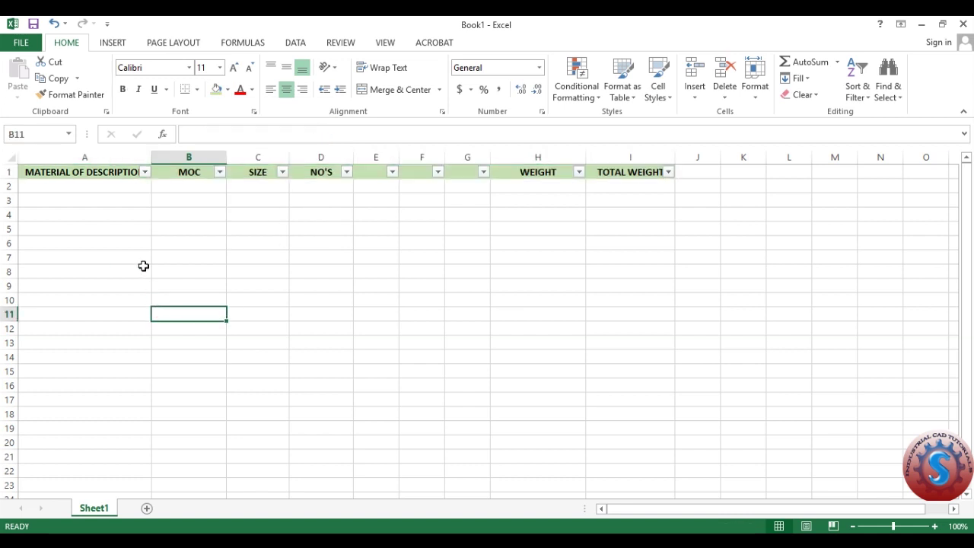
Enter PLATE in cell A2 and ROUND BLANK in cells A3 and A4.
{"action": "left_click", "coordinate": [98, 230]}
{"action": "left_click", "coordinate": [83, 185]}
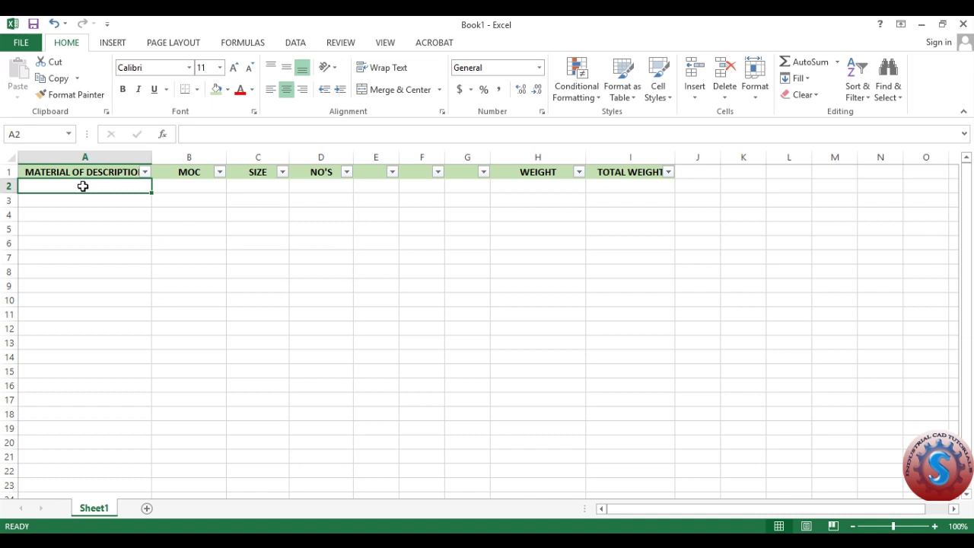
{"action": "type", "text": "PLATE"}
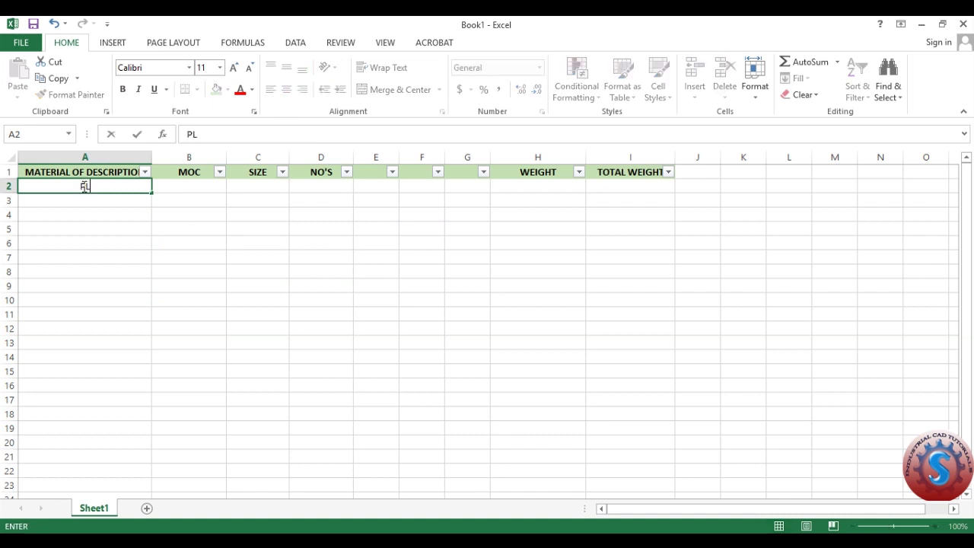
{"action": "left_click", "coordinate": [83, 198]}
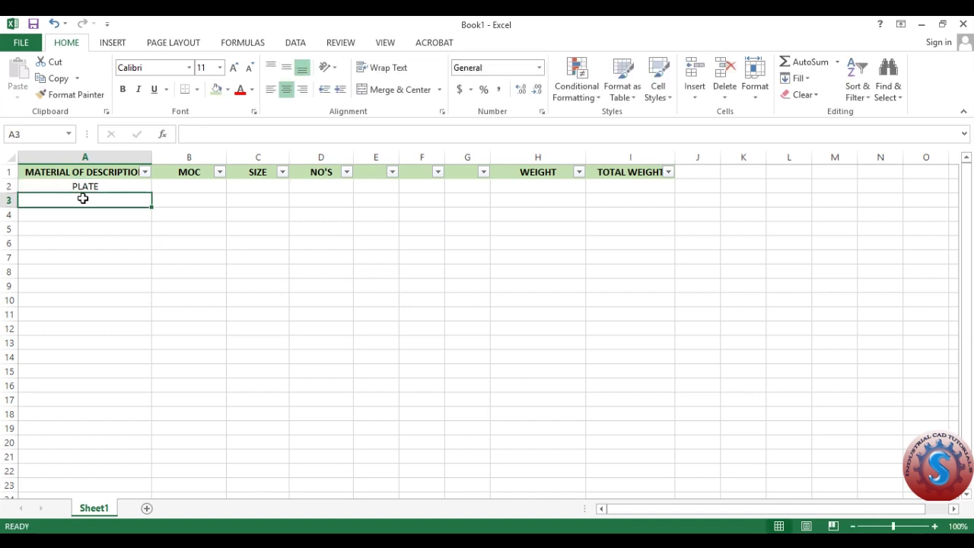
{"action": "type", "text": "ROUND BLANK"}
{"action": "left_click", "coordinate": [76, 219]}
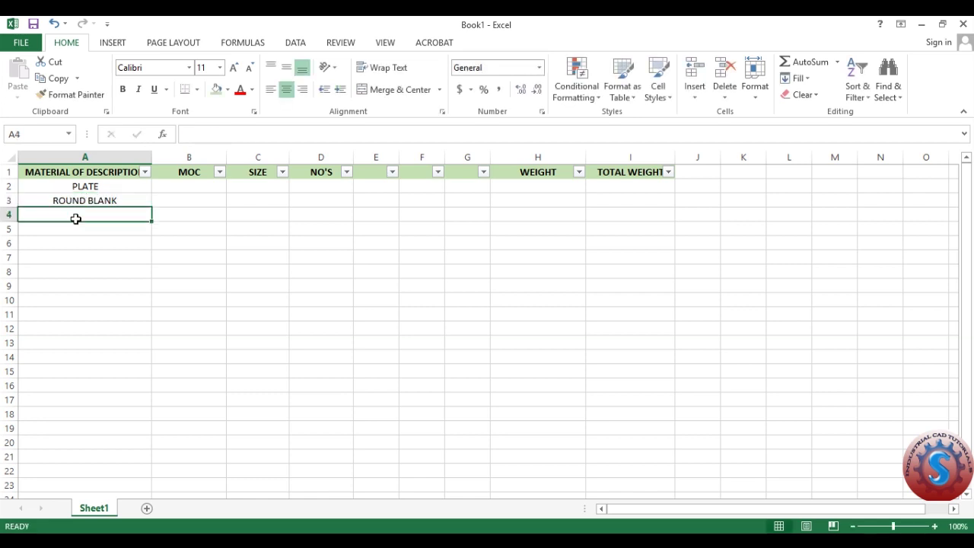
{"action": "type", "text": "ROUN"}
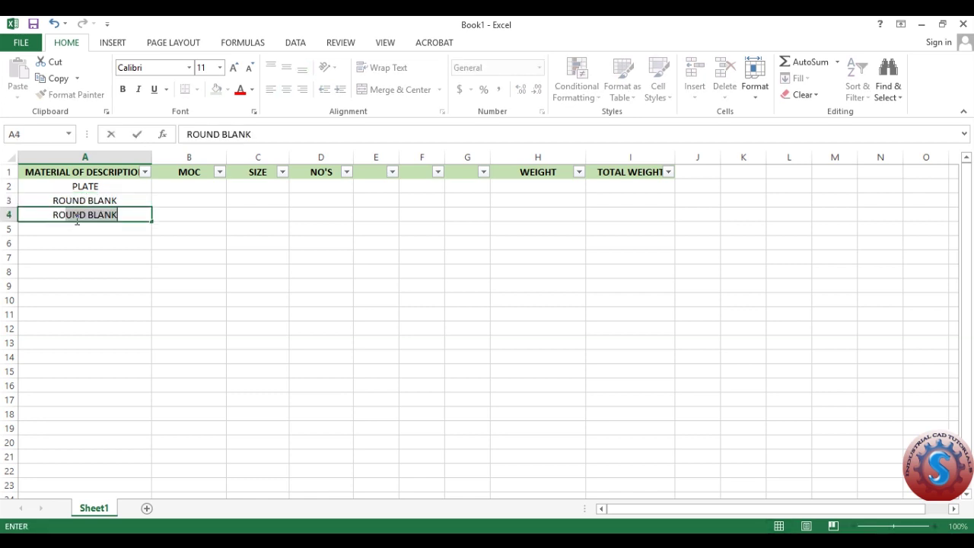
{"action": "type", "text": "D BLANK"}
{"action": "key", "text": "Return"}
{"action": "left_click", "coordinate": [105, 213]}
{"action": "left_click", "coordinate": [109, 230]}
{"action": "key", "text": "ctrl+d"}
{"action": "left_click", "coordinate": [101, 244]}
{"action": "left_click", "coordinate": [98, 229]}
{"action": "key", "text": "Delete"}
{"action": "left_click", "coordinate": [97, 269]}
{"action": "left_click_drag", "start_coordinate": [102, 200], "coordinate": [102, 214]}
{"action": "left_click", "coordinate": [111, 187]}
Enter the MOC values SS316 in cell B2 and SS304 in cell B3.
{"action": "left_click", "coordinate": [194, 185]}
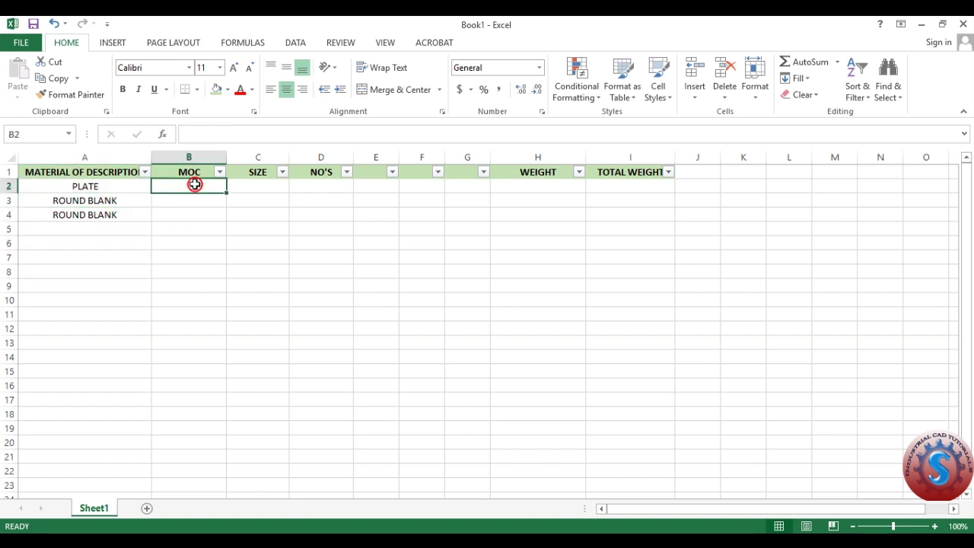
{"action": "type", "text": "SS31+6"}
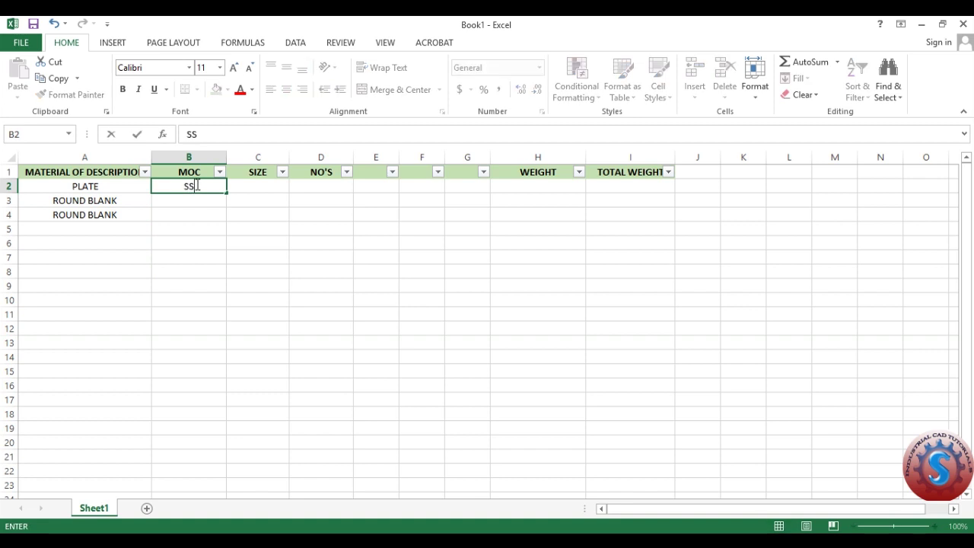
{"action": "key", "text": "BackSpace"}
{"action": "key", "text": "BackSpace"}
{"action": "type", "text": "6"}
{"action": "left_click", "coordinate": [211, 199]}
{"action": "type", "text": "SS304"}
{"action": "left_click", "coordinate": [187, 213]}
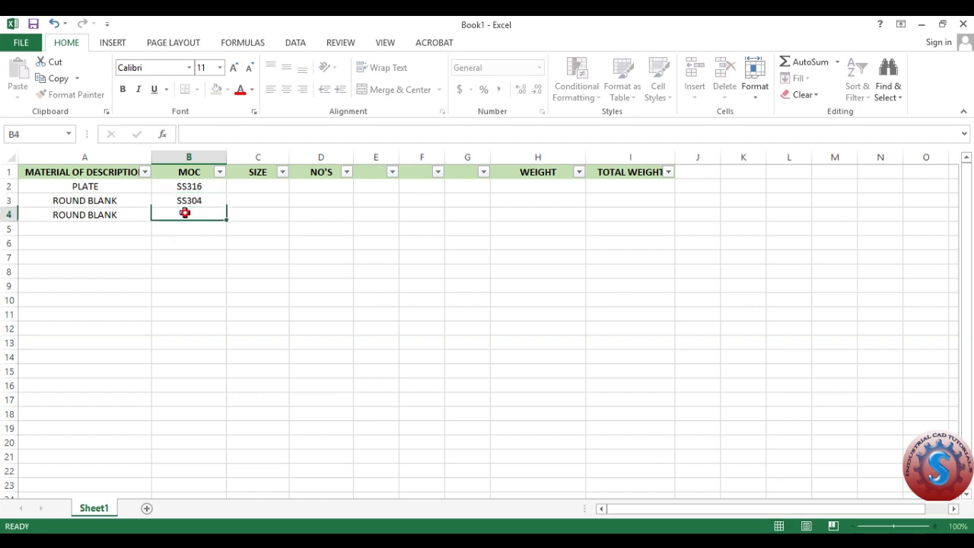
Enter MS as the MOC in cell B4 and widen the SIZE column slightly.
{"action": "type", "text": "MS"}
{"action": "left_click", "coordinate": [190, 269]}
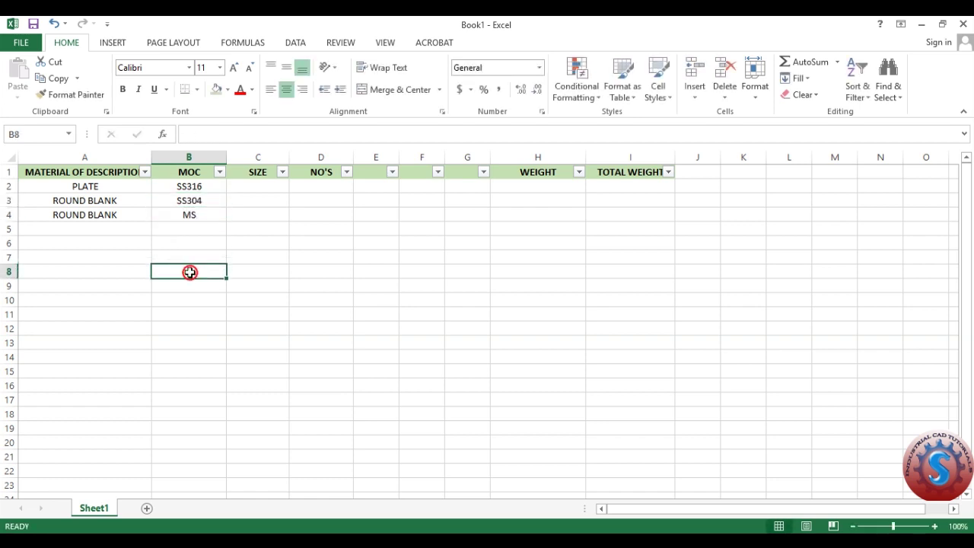
{"action": "left_click", "coordinate": [259, 187]}
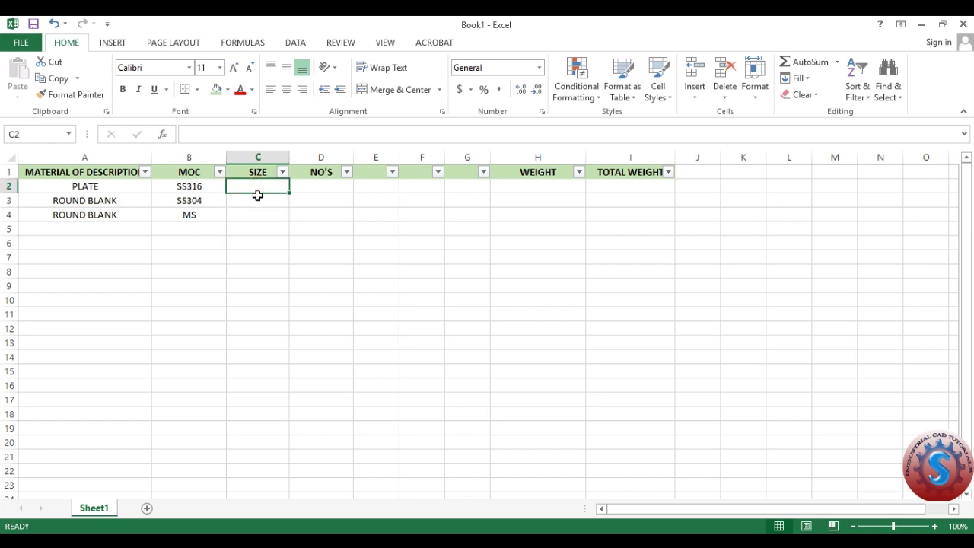
{"action": "left_click_drag", "start_coordinate": [293, 156], "coordinate": [320, 156]}
Enter the plate size 10THKX500WIDTHX1000 HEIGHT in cell C2.
{"action": "left_click", "coordinate": [261, 186]}
{"action": "double_click", "coordinate": [261, 186]}
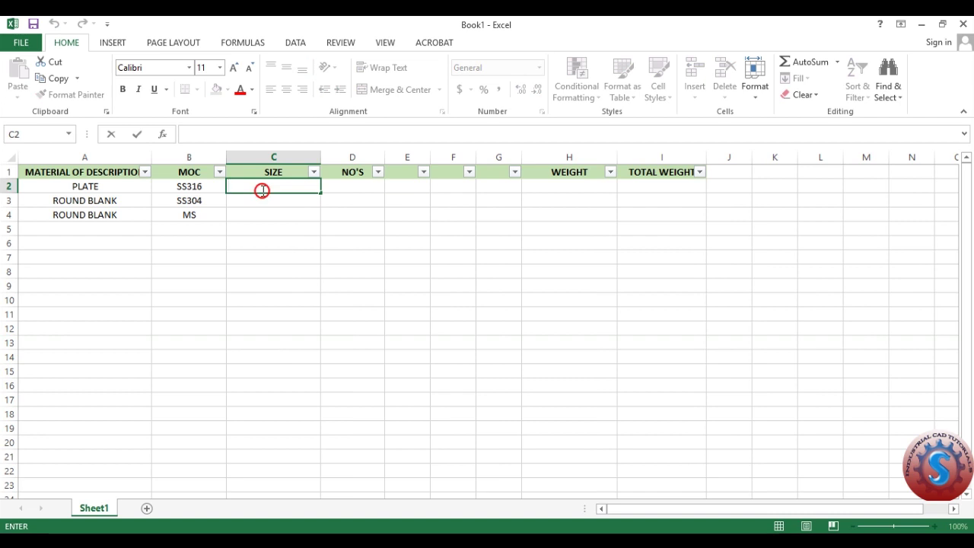
{"action": "type", "text": "10THK"}
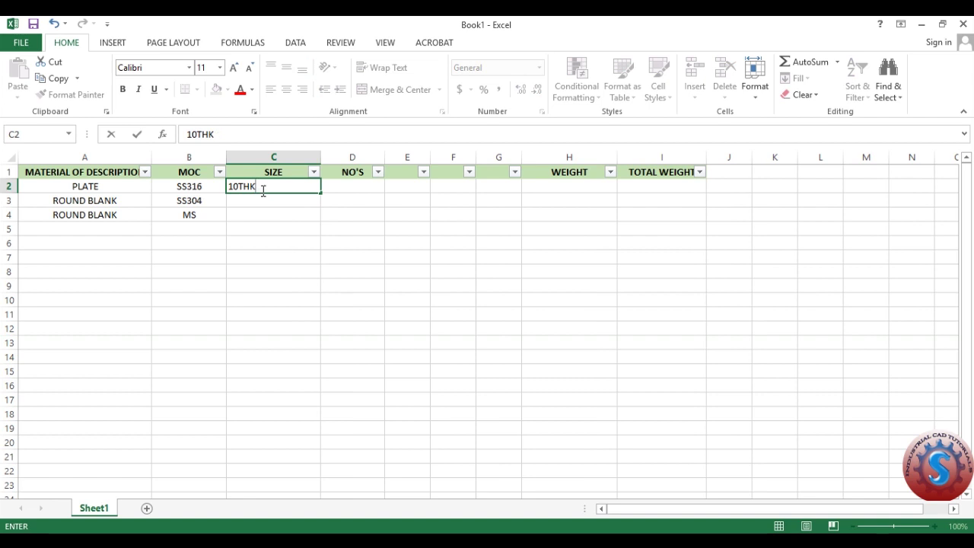
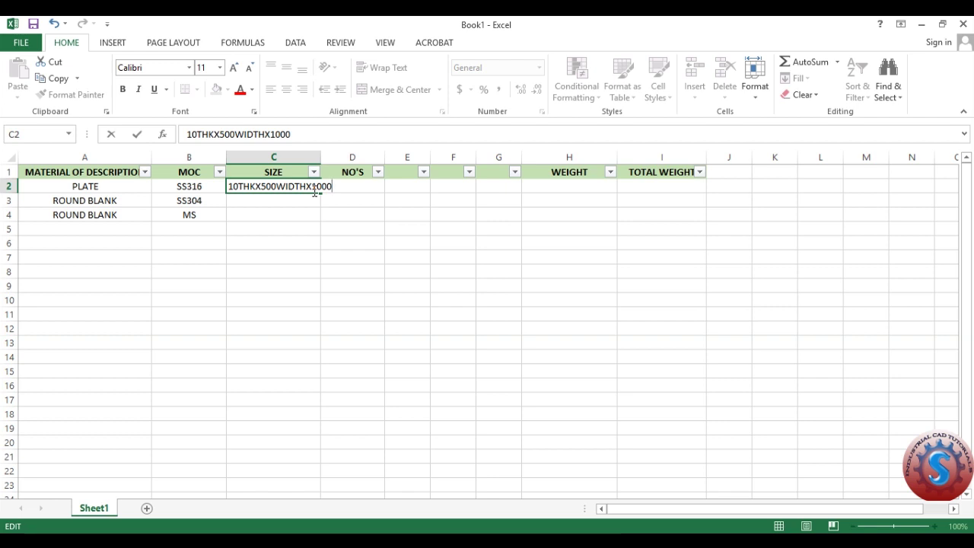
{"action": "type", "text": "ITH"}
{"action": "key", "text": "BackSpace"}
{"action": "key", "text": "BackSpace"}
{"action": "key", "text": "BackSpace"}
{"action": "type", "text": "GHT"}
{"action": "left_click", "coordinate": [281, 276]}
Widen the SIZE column to fit the plate's size text and centre the contents of cell C2.
{"action": "left_click_drag", "start_coordinate": [321, 155], "coordinate": [385, 152]}
{"action": "left_click", "coordinate": [335, 240]}
{"action": "left_click", "coordinate": [320, 191]}
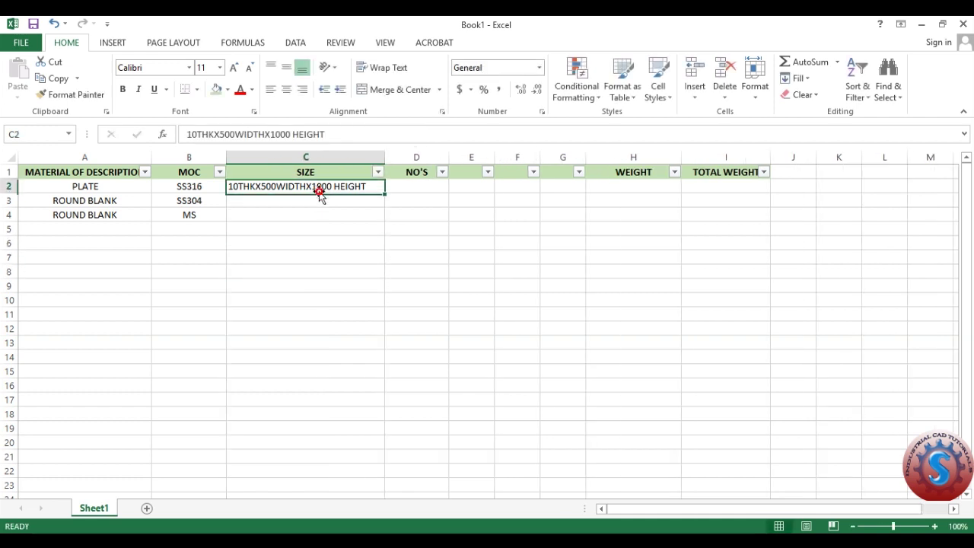
{"action": "left_click", "coordinate": [291, 91]}
Add spaces around each X in cell C2 so that it reads 10THK X 500WIDTH X 1000 HEIGHT.
{"action": "left_click", "coordinate": [302, 230]}
{"action": "double_click", "coordinate": [294, 190]}
{"action": "left_click", "coordinate": [266, 188]}
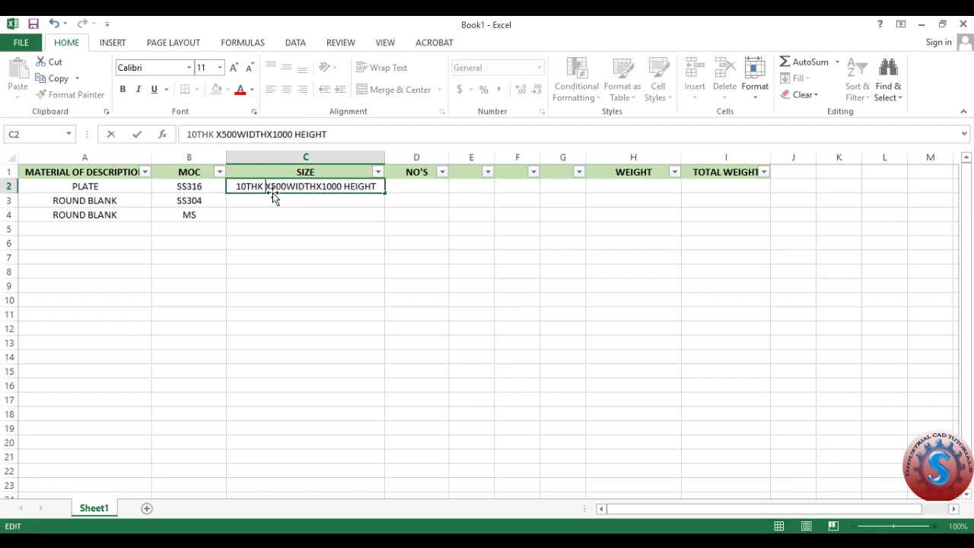
{"action": "left_click", "coordinate": [317, 189]}
{"action": "left_click", "coordinate": [325, 188]}
{"action": "left_click", "coordinate": [337, 235]}
Copy the text 10THK X 500WIDTH from the plate's size in cell C2 into cell C3.
{"action": "left_click", "coordinate": [325, 199]}
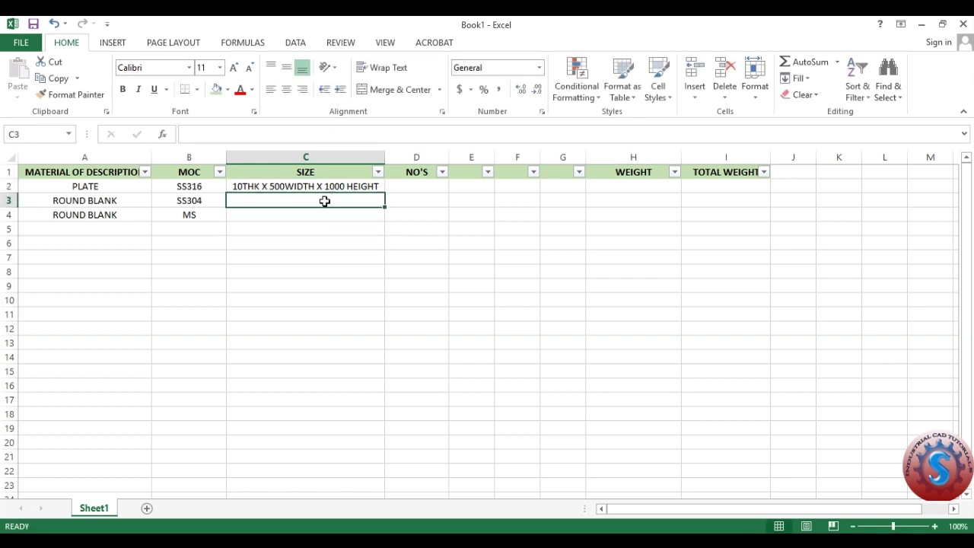
{"action": "double_click", "coordinate": [315, 187]}
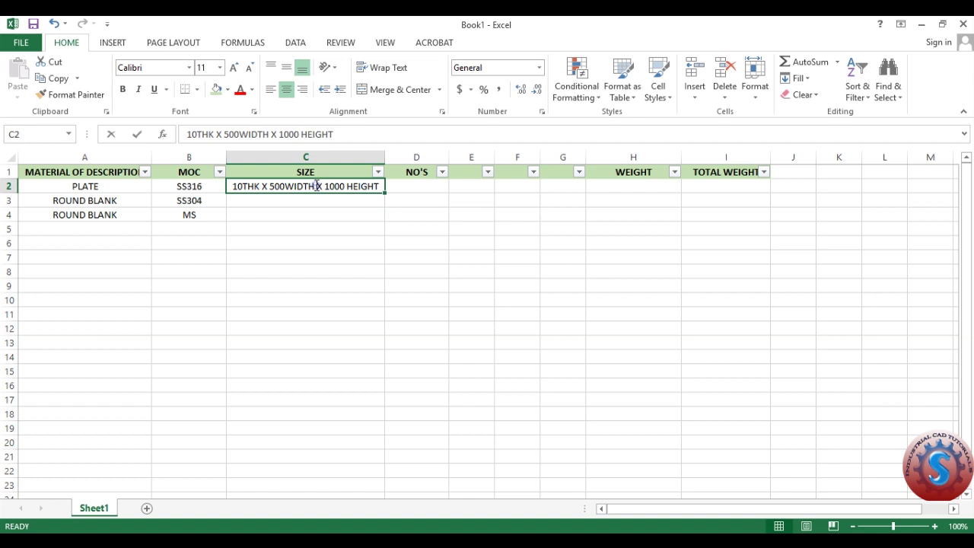
{"action": "key", "text": "shift+Left"}
{"action": "key", "text": "shift+Left"}
{"action": "key", "text": "shift+Left"}
{"action": "key", "text": "shift+Left"}
{"action": "key", "text": "shift+Left"}
{"action": "key", "text": "shift+Left"}
{"action": "key", "text": "shift+Left"}
{"action": "key", "text": "shift+Left"}
{"action": "key", "text": "shift+Left"}
{"action": "key", "text": "shift+Left"}
{"action": "key", "text": "shift+Left"}
{"action": "key", "text": "shift+Left"}
{"action": "key", "text": "ctrl+c"}
{"action": "left_click", "coordinate": [274, 206]}
{"action": "key", "text": "ctrl+v"}
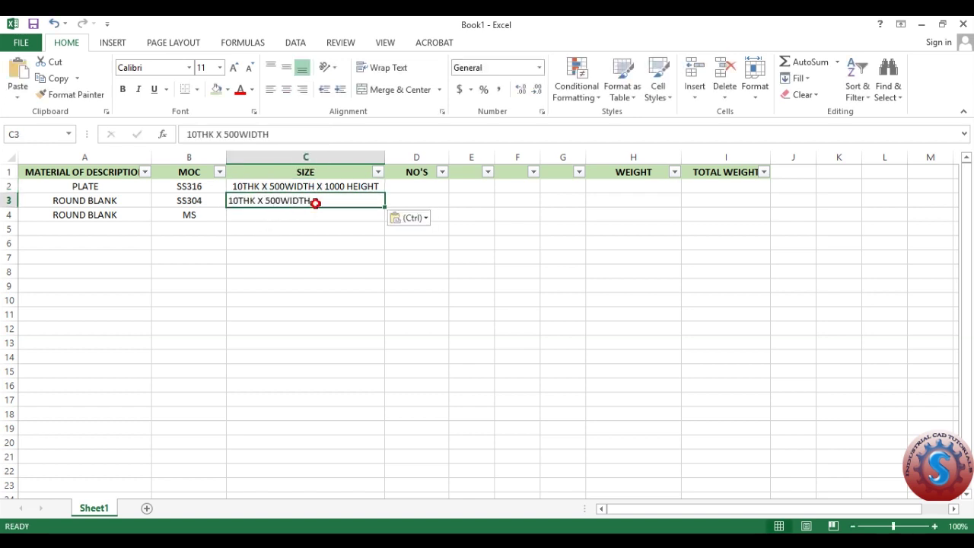
Replace WIDTH with OD in cell C3 to give 10THK X 500OD, and centre the cell.
{"action": "double_click", "coordinate": [310, 201]}
{"action": "left_click_drag", "start_coordinate": [310, 201], "coordinate": [282, 200]}
{"action": "type", "text": "O"}
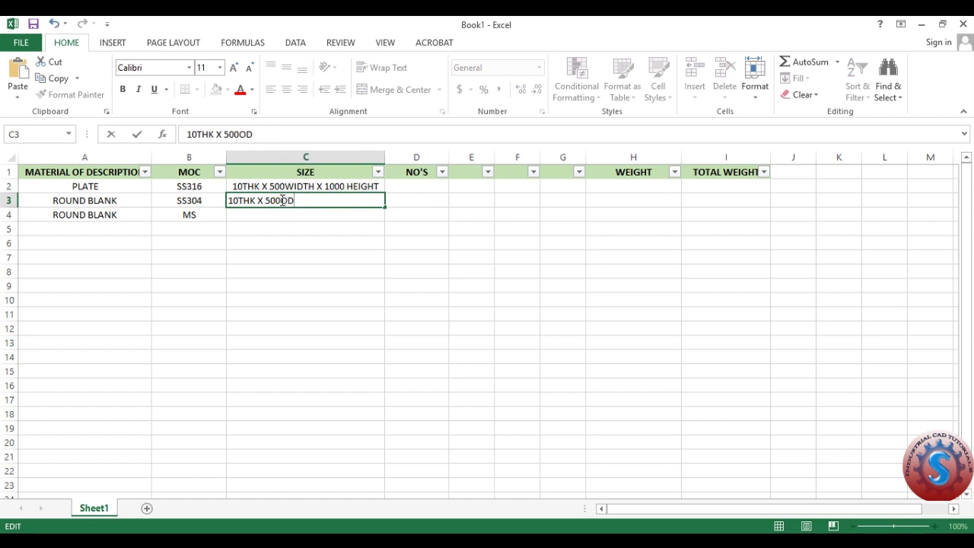
{"action": "type", "text": "D"}
{"action": "left_click", "coordinate": [234, 241]}
{"action": "left_click", "coordinate": [246, 199]}
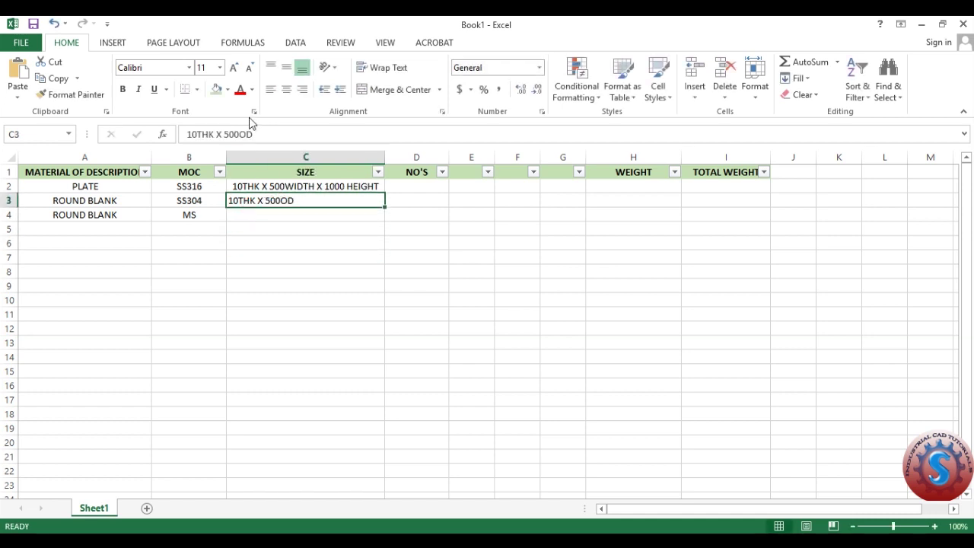
{"action": "left_click", "coordinate": [287, 90]}
{"action": "double_click", "coordinate": [318, 199]}
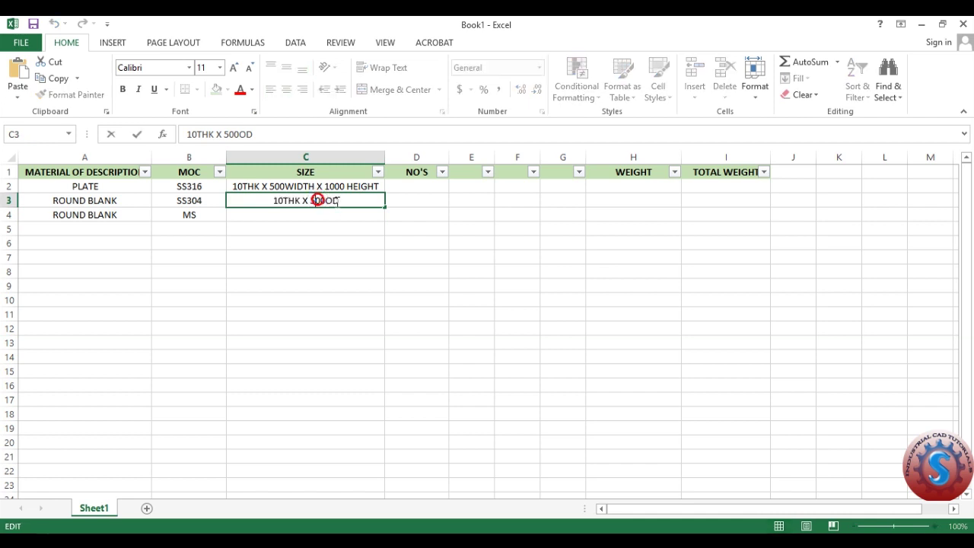
Fill cell C4 with the round blank size from cell C3.
{"action": "left_click", "coordinate": [306, 213]}
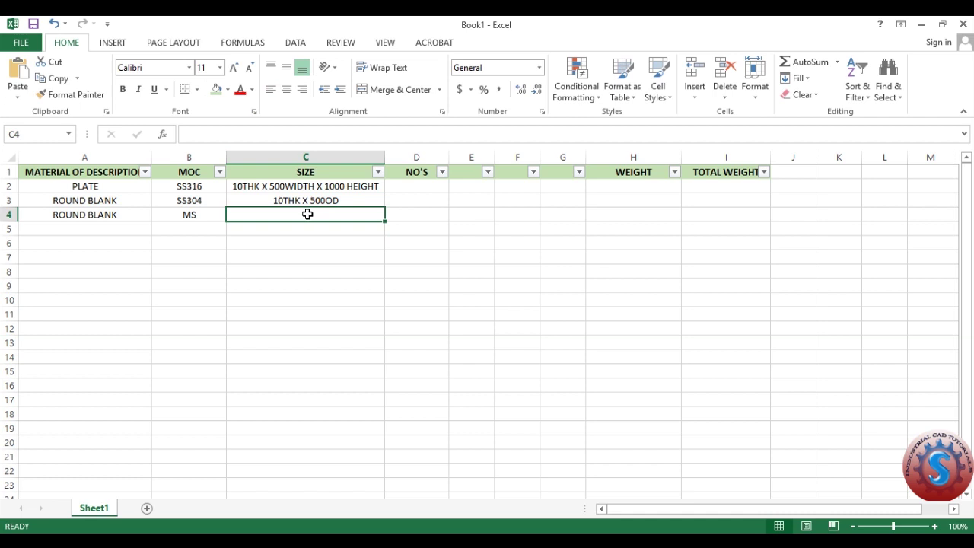
{"action": "key", "text": "ctrl+d"}
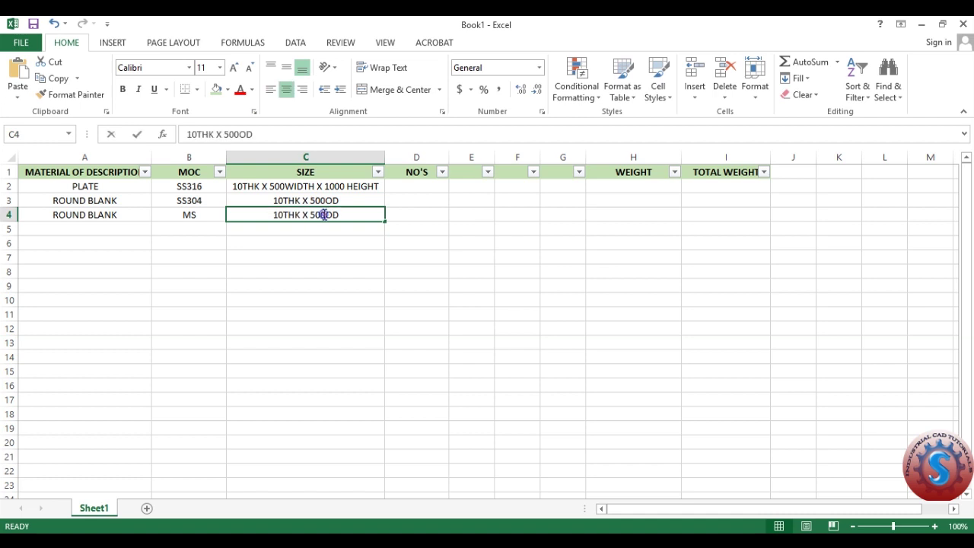
Change the outer diameter in cell C4 to 1000 so that it reads 10THK X 1000OD.
{"action": "double_click", "coordinate": [324, 215]}
{"action": "key", "text": "BackSpace"}
{"action": "key", "text": "BackSpace"}
{"action": "key", "text": "BackSpace"}
{"action": "type", "text": "1000"}
{"action": "left_click", "coordinate": [311, 245]}
{"action": "left_click", "coordinate": [304, 216]}
{"action": "key", "text": "Up"}
{"action": "key", "text": "Down"}
{"action": "left_click", "coordinate": [311, 200]}
{"action": "left_click", "coordinate": [311, 215]}
{"action": "left_click", "coordinate": [311, 198]}
{"action": "left_click", "coordinate": [315, 220]}
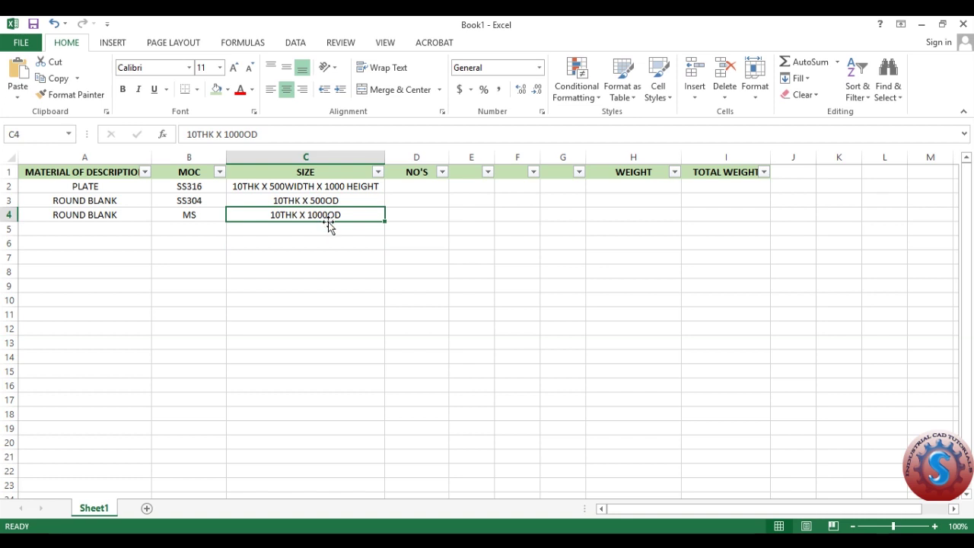
{"action": "double_click", "coordinate": [327, 215]}
{"action": "left_click", "coordinate": [308, 264]}
Set the outer diameter in cell C4 to 800 so that it reads 10THK X 800OD.
{"action": "left_click", "coordinate": [314, 217]}
{"action": "double_click", "coordinate": [330, 221]}
{"action": "key", "text": "BackSpace"}
{"action": "key", "text": "BackSpace"}
{"action": "key", "text": "BackSpace"}
{"action": "key", "text": "BackSpace"}
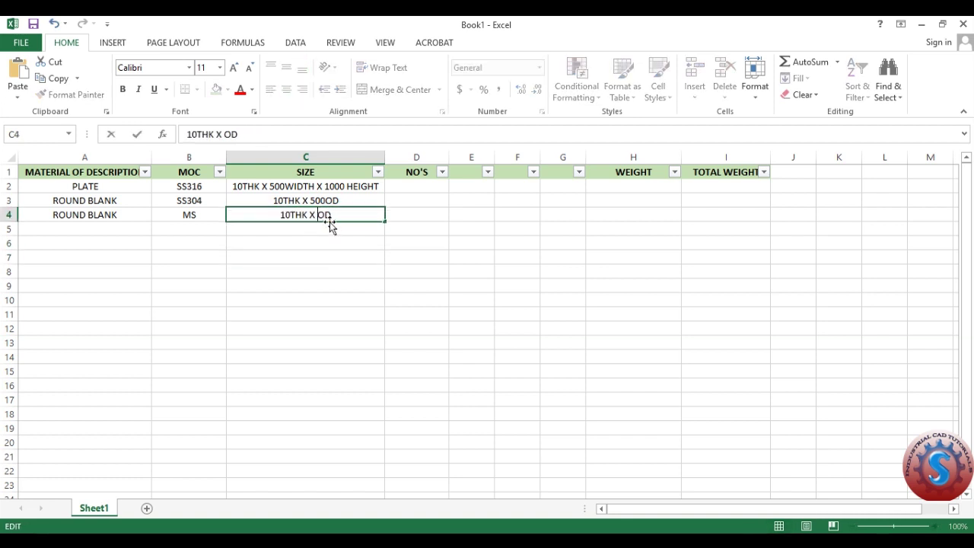
{"action": "type", "text": "800"}
{"action": "left_click", "coordinate": [322, 242]}
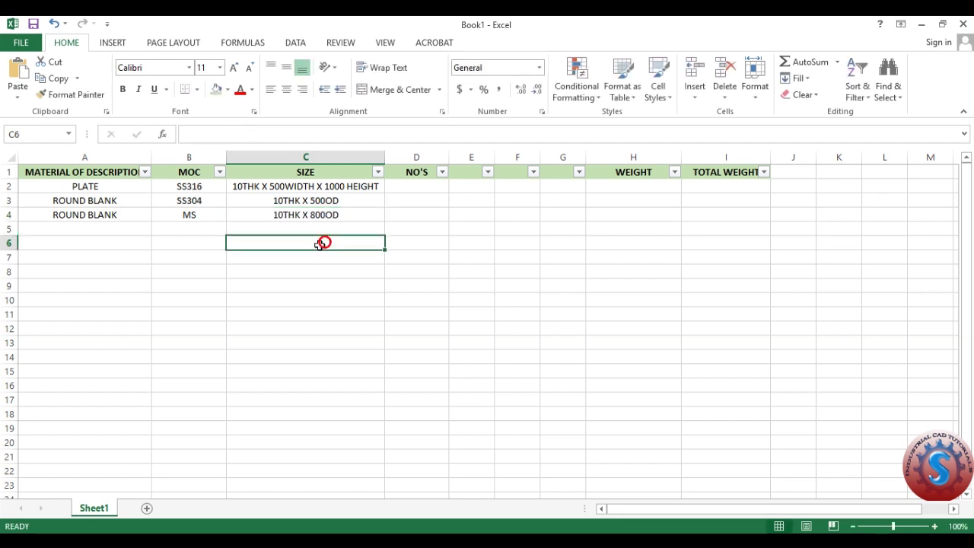
Enter the quantities 1, 2 and 2 in cells D2 to D4 and centre the NO'S column.
{"action": "left_click", "coordinate": [427, 184]}
{"action": "type", "text": "1"}
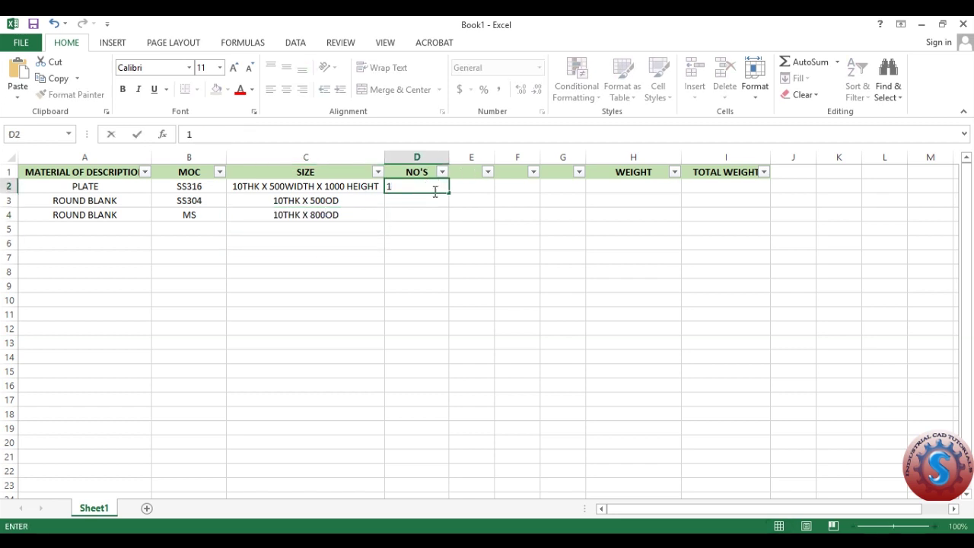
{"action": "left_click", "coordinate": [432, 199]}
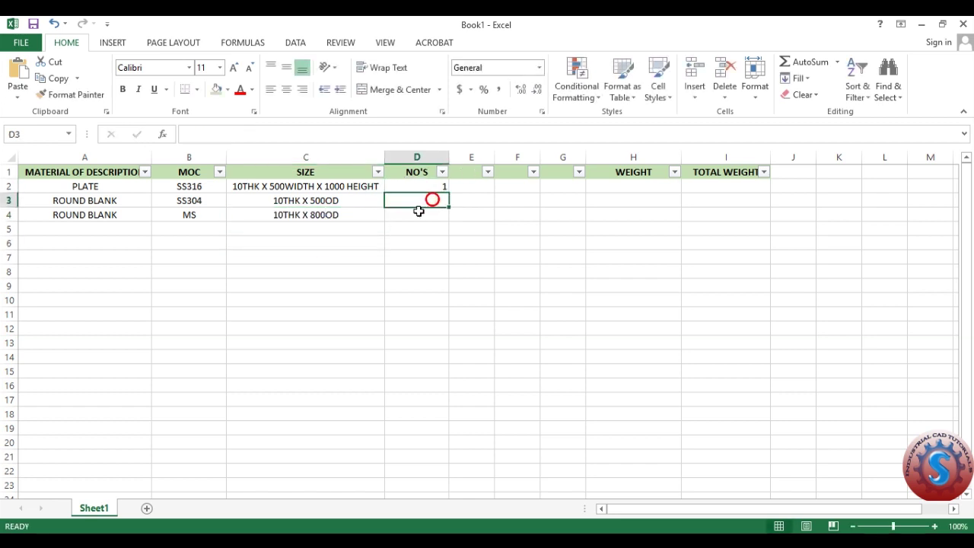
{"action": "left_click", "coordinate": [433, 156]}
{"action": "left_click", "coordinate": [286, 89]}
{"action": "left_click", "coordinate": [424, 206]}
{"action": "type", "text": "2"}
{"action": "left_click", "coordinate": [423, 214]}
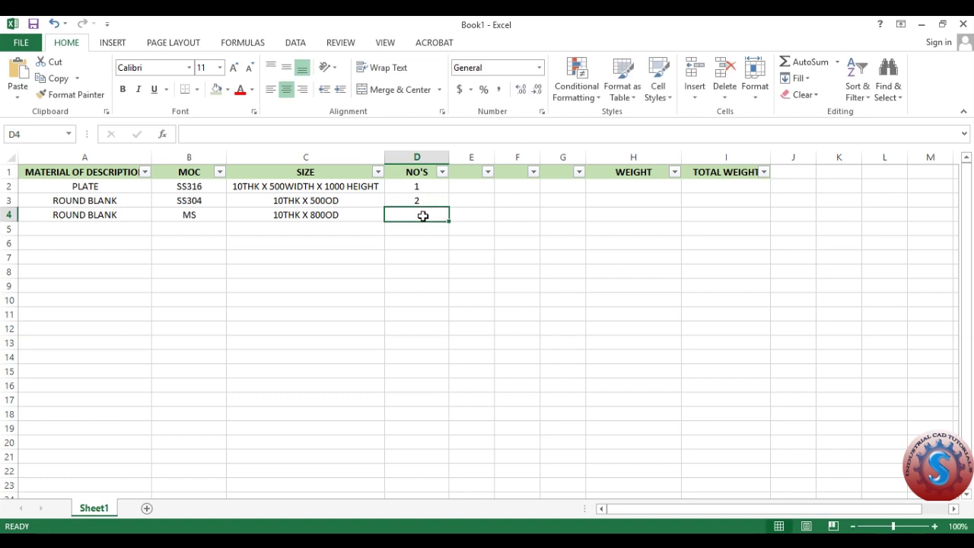
{"action": "type", "text": "2"}
{"action": "left_click", "coordinate": [411, 274]}
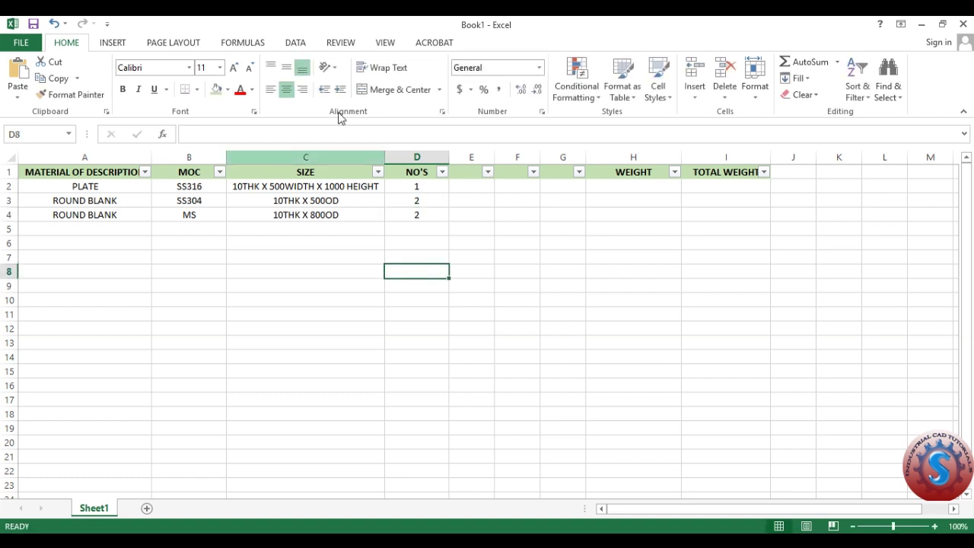
Enter the plate's thickness 10 in cell E2 and its width 500 in cell F2.
{"action": "left_click", "coordinate": [467, 188]}
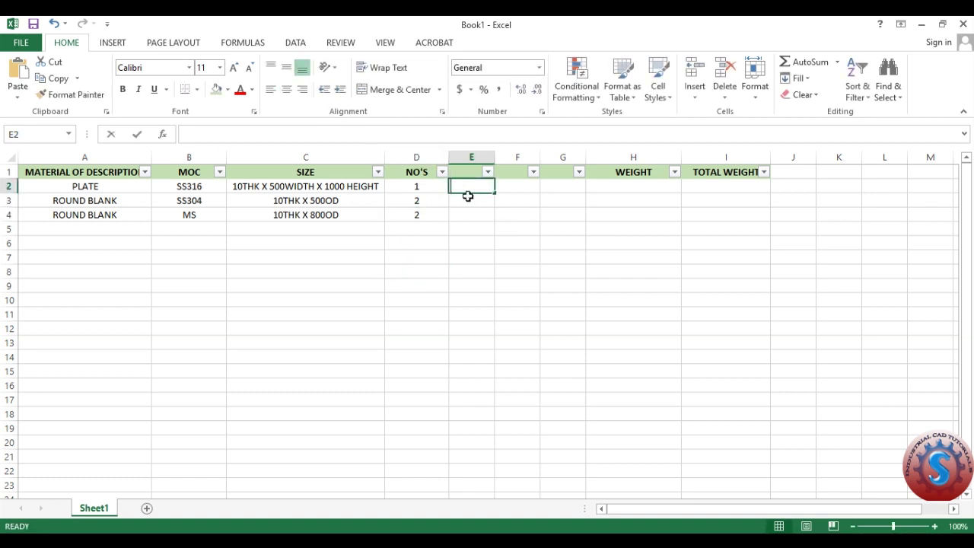
{"action": "type", "text": "10"}
{"action": "left_click", "coordinate": [521, 185]}
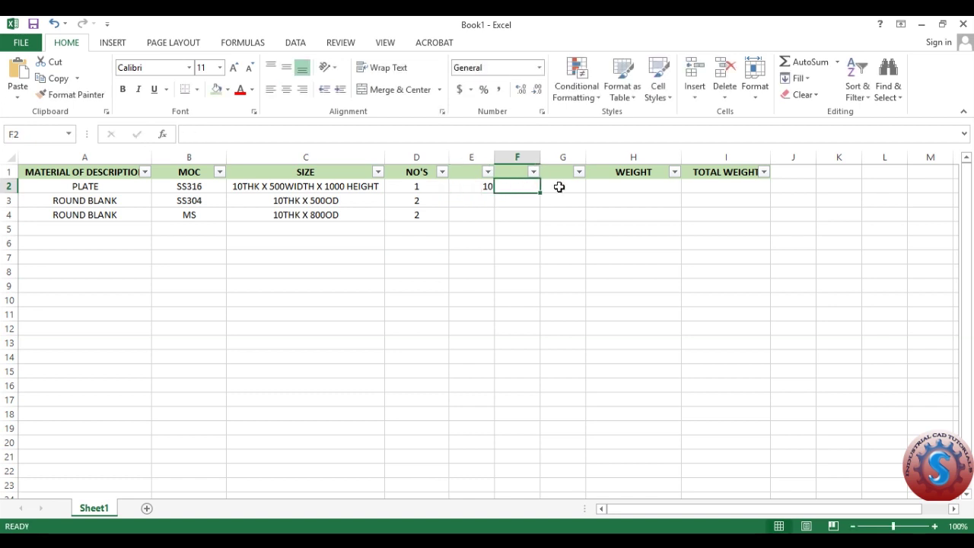
{"action": "type", "text": "500"}
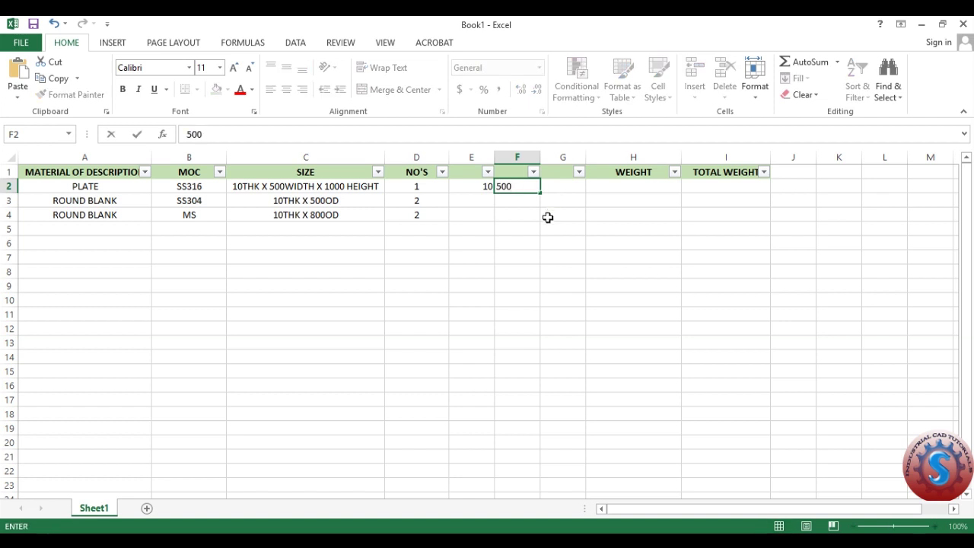
{"action": "left_click", "coordinate": [548, 217]}
Centre the contents of columns E, F and G.
{"action": "left_click", "coordinate": [472, 156]}
{"action": "left_click", "coordinate": [285, 86]}
{"action": "left_click", "coordinate": [522, 157]}
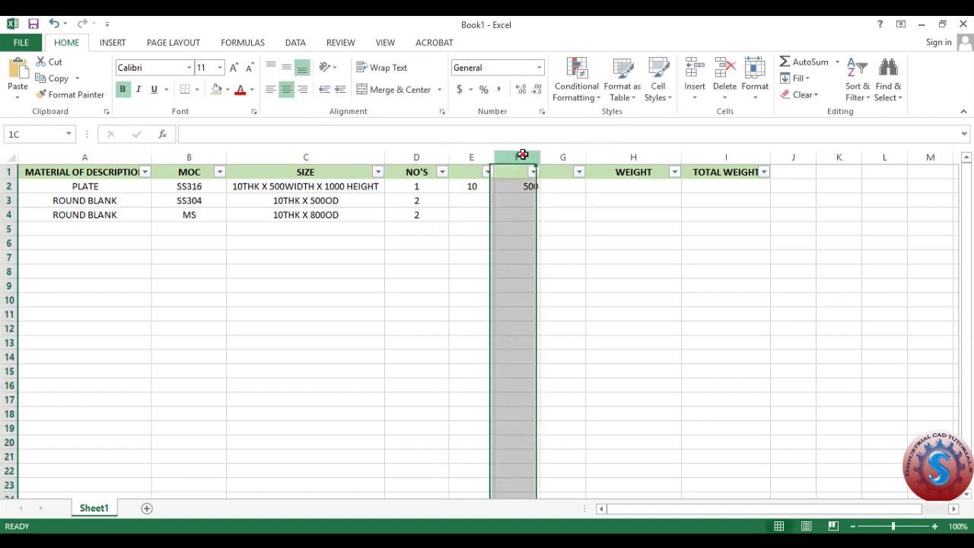
{"action": "left_click", "coordinate": [291, 90]}
{"action": "left_click", "coordinate": [563, 157]}
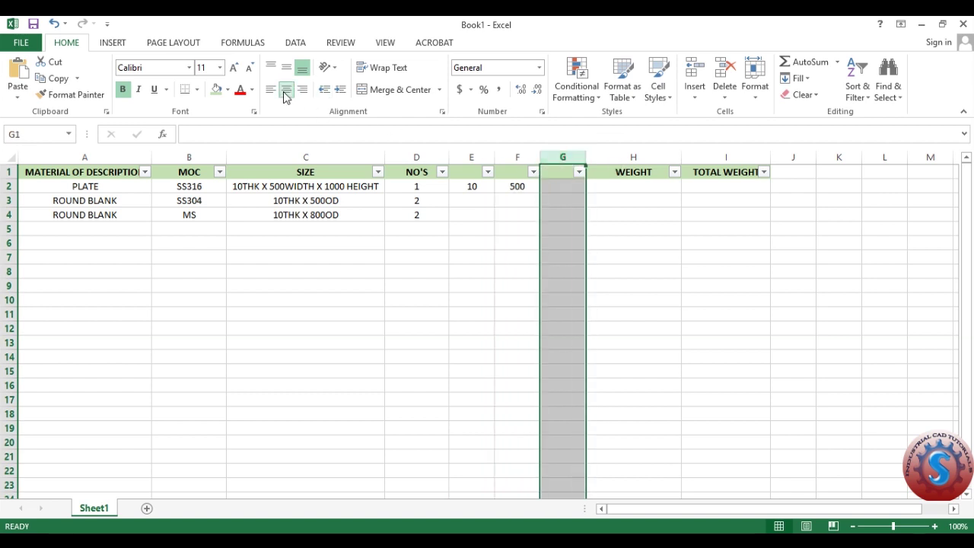
{"action": "left_click", "coordinate": [290, 90]}
Enter the plate's height 1000 in cell G2.
{"action": "left_click", "coordinate": [563, 186]}
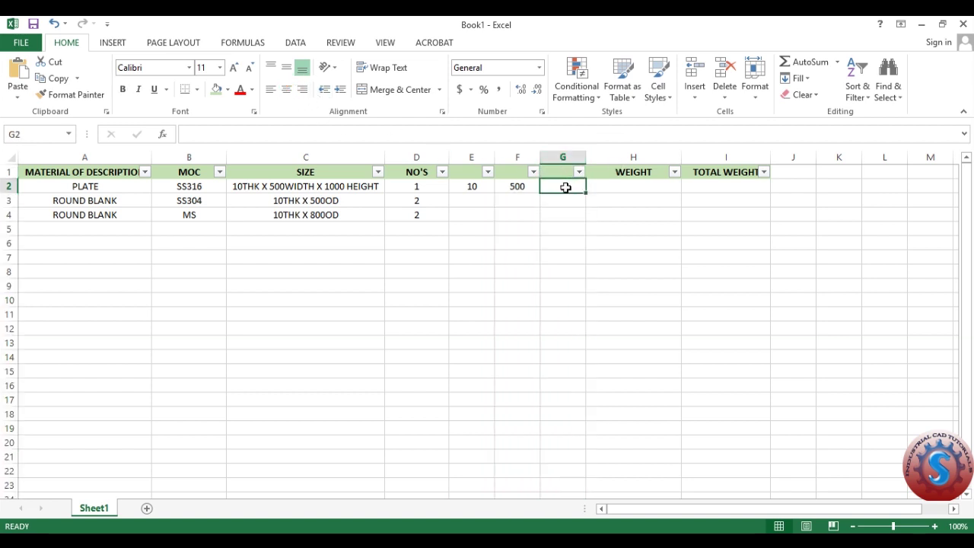
{"action": "type", "text": "1000"}
{"action": "left_click", "coordinate": [566, 157]}
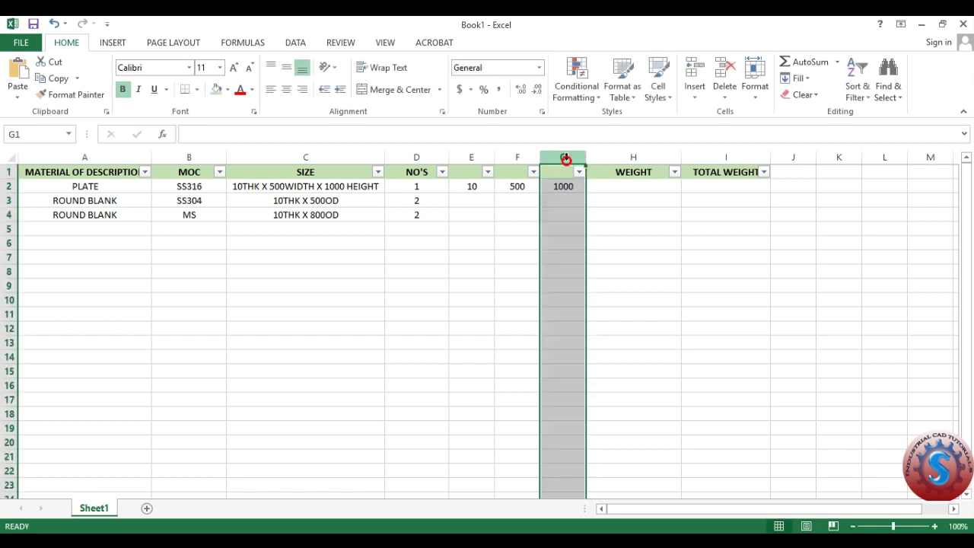
{"action": "left_click", "coordinate": [489, 263]}
{"action": "left_click", "coordinate": [613, 194]}
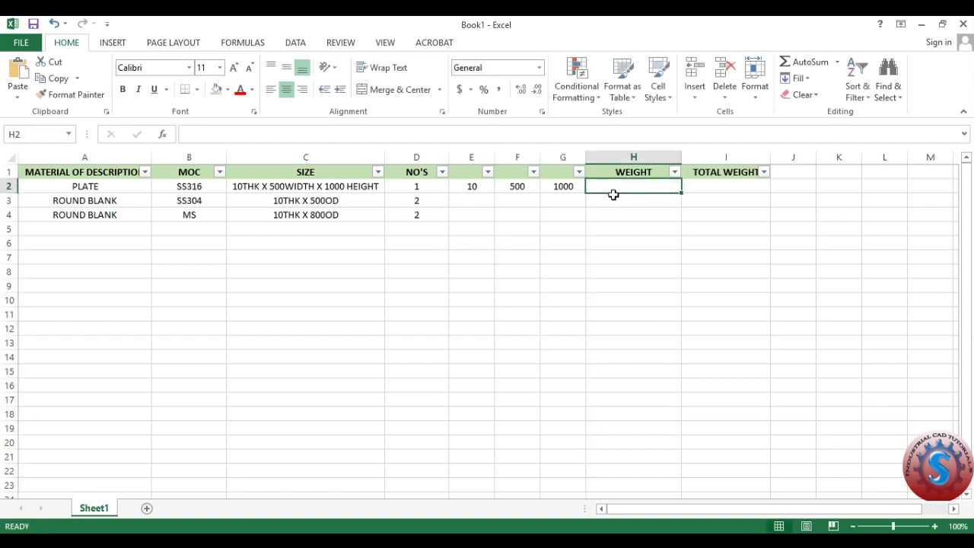
{"action": "left_click", "coordinate": [553, 240]}
{"action": "left_click", "coordinate": [609, 185]}
{"action": "left_click", "coordinate": [451, 304]}
{"action": "left_click", "coordinate": [615, 189]}
{"action": "left_click", "coordinate": [504, 285]}
{"action": "left_click", "coordinate": [613, 183]}
{"action": "left_click", "coordinate": [478, 312]}
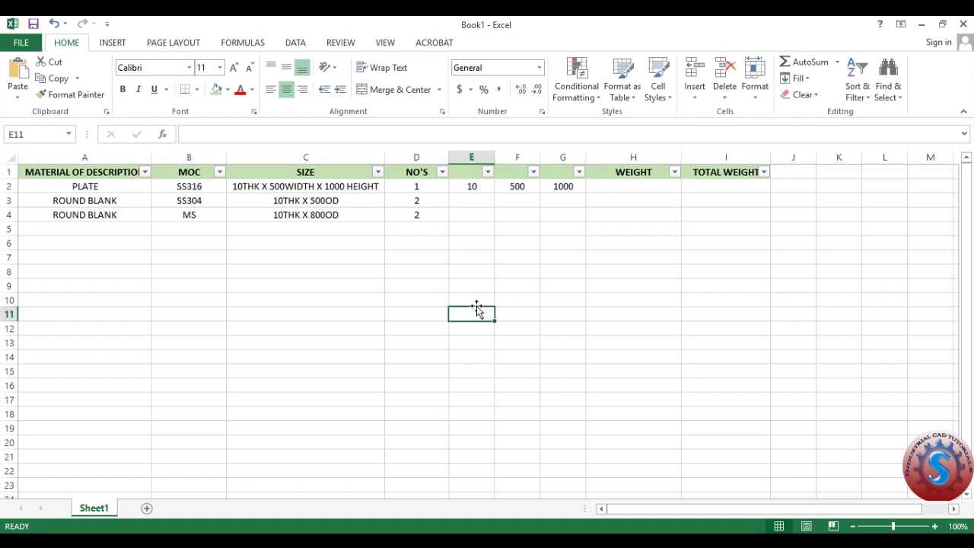
Copy the SS316 formula =E2*F2*G2*0.000008 from the FORMULAS EXCEL file in Notepad into the plate's WEIGHT cell H2 in Excel.
{"action": "key", "text": "alt+Tab"}
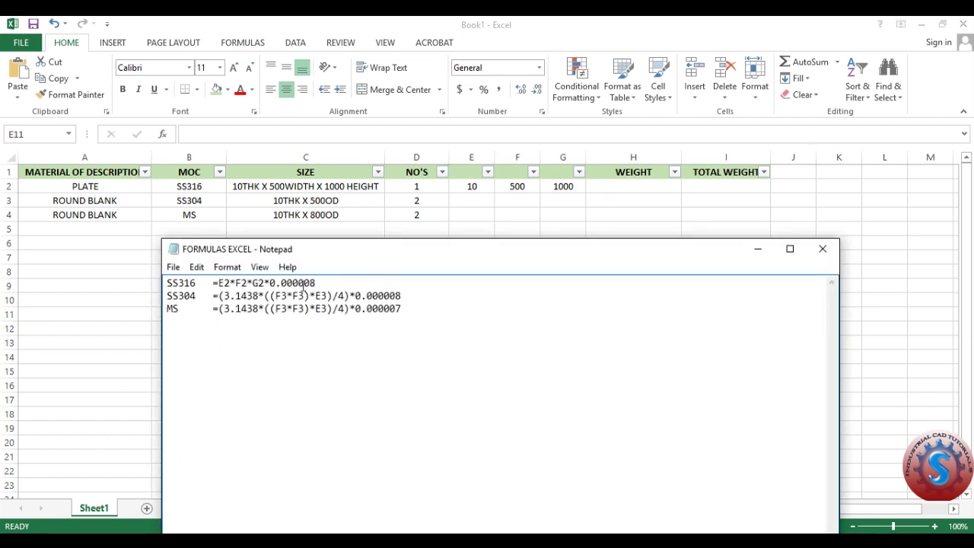
{"action": "left_click_drag", "start_coordinate": [324, 281], "coordinate": [217, 283]}
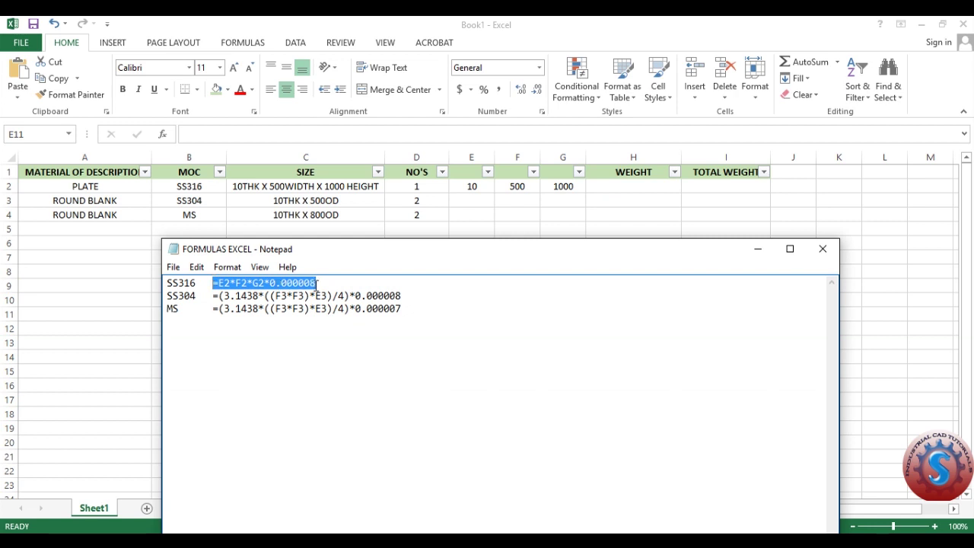
{"action": "left_click", "coordinate": [756, 249]}
{"action": "left_click", "coordinate": [644, 188]}
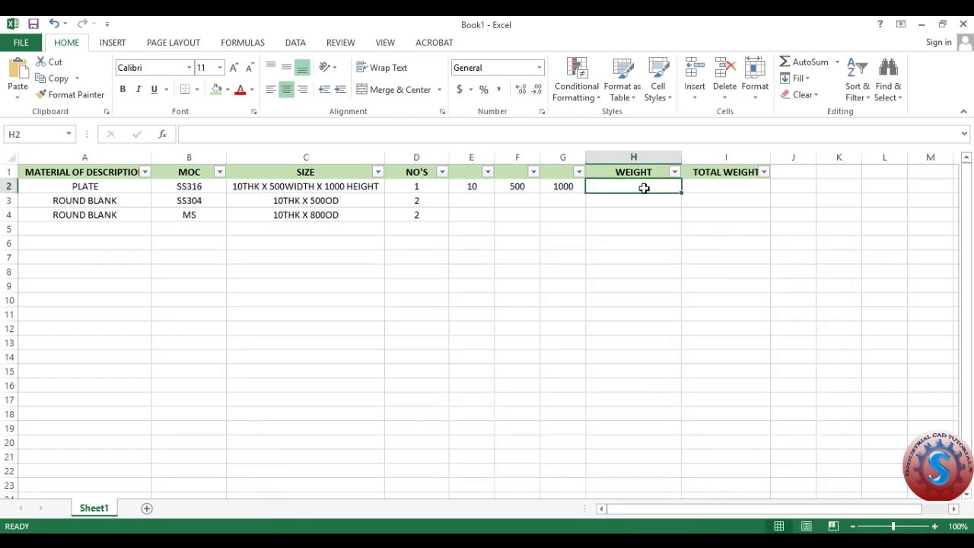
{"action": "type", "text": "=E2*F2*G2*0.000008"}
{"action": "left_click", "coordinate": [626, 246]}
{"action": "left_click", "coordinate": [633, 187]}
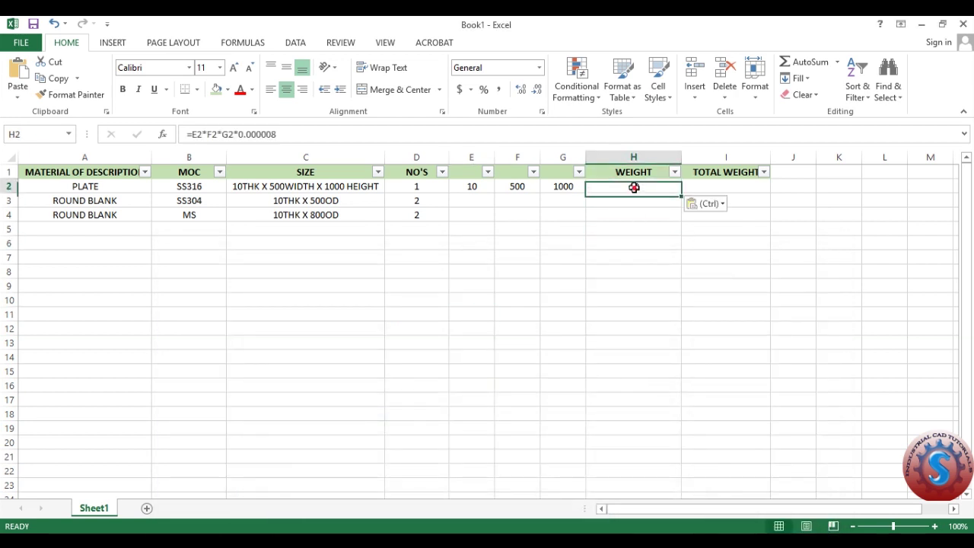
Examine the formula and its cell references in the plate's WEIGHT cell H2.
{"action": "left_click", "coordinate": [271, 138]}
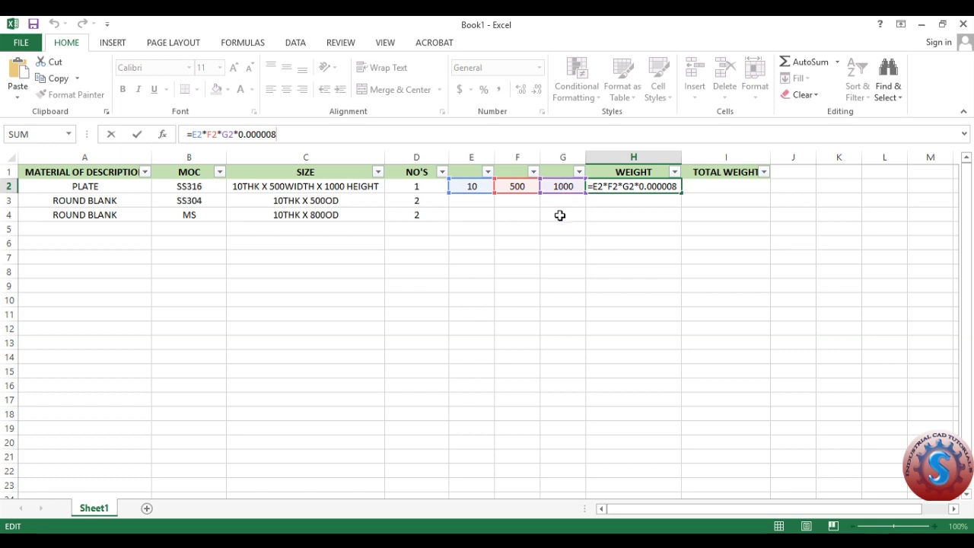
{"action": "left_click", "coordinate": [629, 229]}
{"action": "left_click", "coordinate": [642, 190]}
{"action": "left_click", "coordinate": [640, 200]}
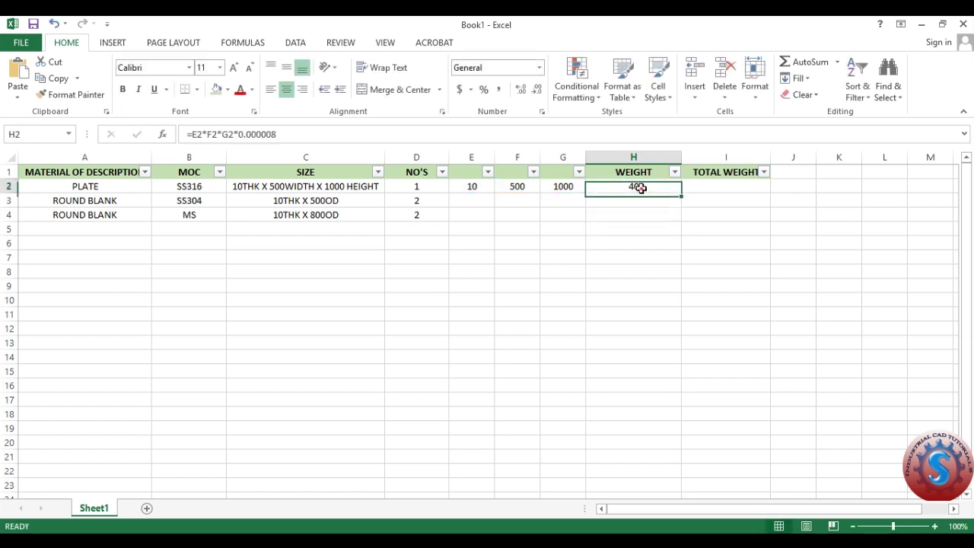
{"action": "left_click", "coordinate": [635, 187]}
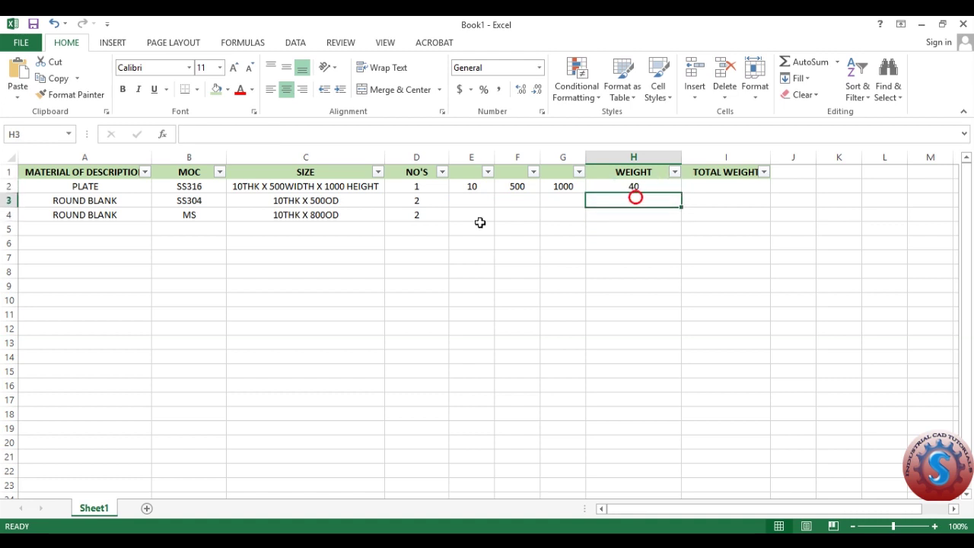
{"action": "left_click", "coordinate": [486, 190]}
{"action": "left_click", "coordinate": [634, 202]}
Enter the SS304 round blank's thickness 10 in cell E3 and its outer diameter 500 in cell F3.
{"action": "left_click", "coordinate": [467, 200]}
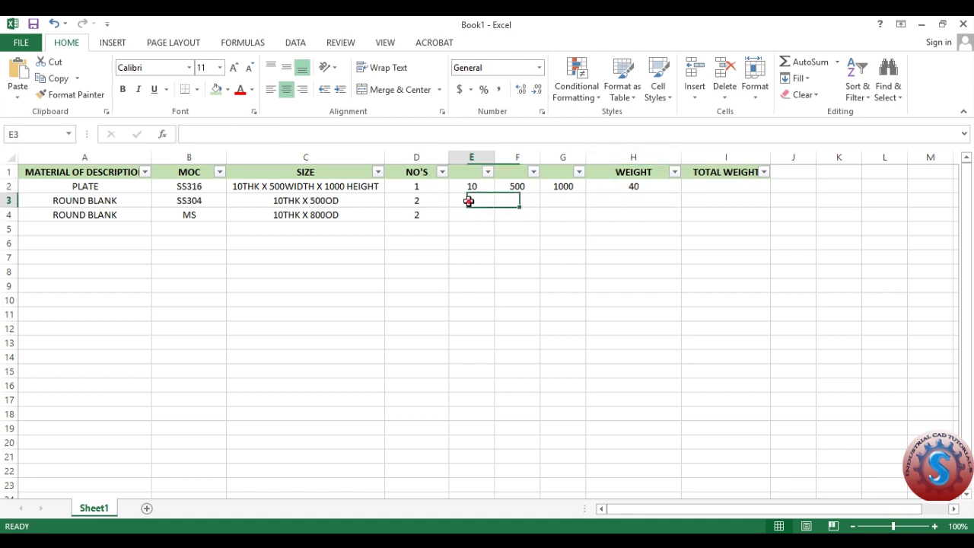
{"action": "type", "text": "10"}
{"action": "left_click", "coordinate": [532, 204]}
{"action": "type", "text": "500"}
{"action": "left_click", "coordinate": [516, 242]}
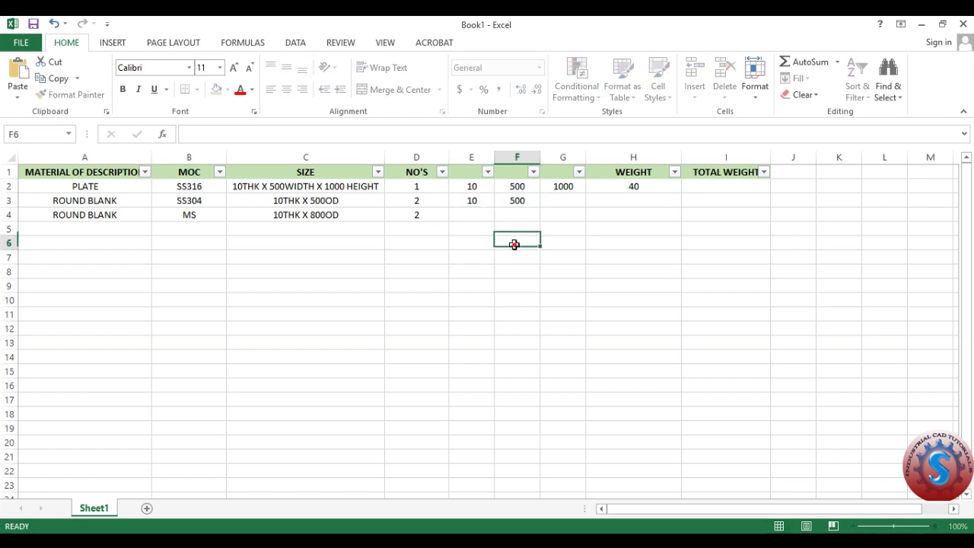
Copy the SS304 formula =(3.1438*((F3*F3)*E3)/4)*0.000008 from the FORMULAS EXCEL file in Notepad into the SS304 round blank's WEIGHT cell H3 in Excel.
{"action": "key", "text": "alt+Tab"}
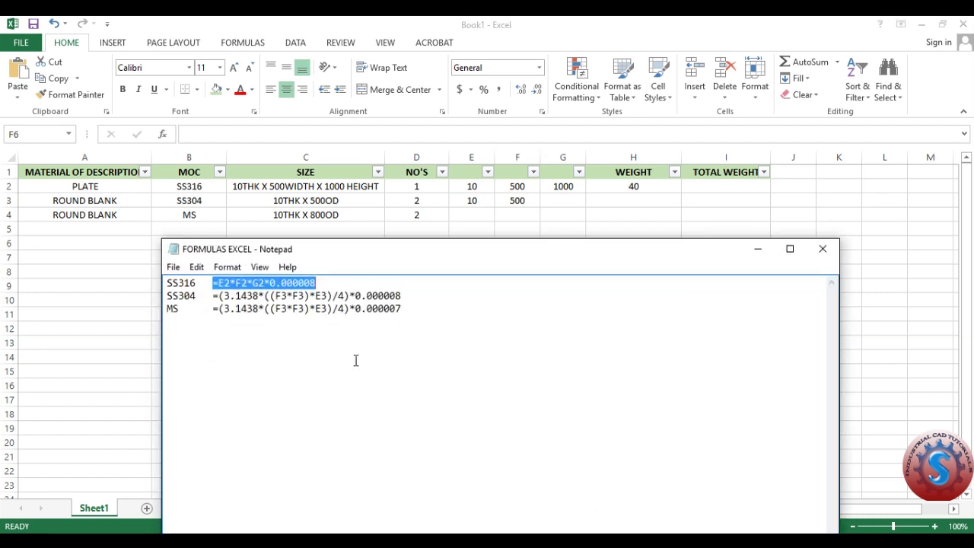
{"action": "left_click_drag", "start_coordinate": [417, 298], "coordinate": [219, 296]}
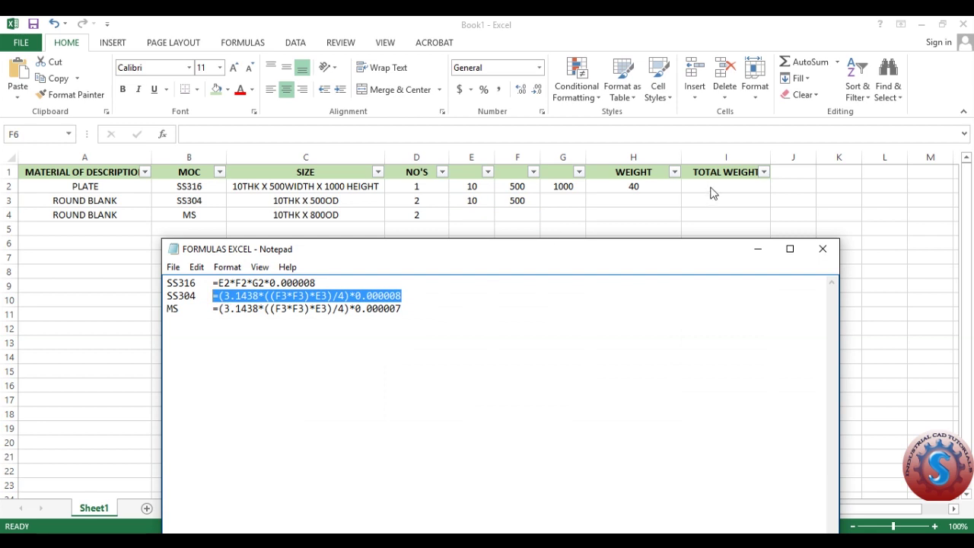
{"action": "key", "text": "alt+Tab"}
{"action": "left_click", "coordinate": [641, 199]}
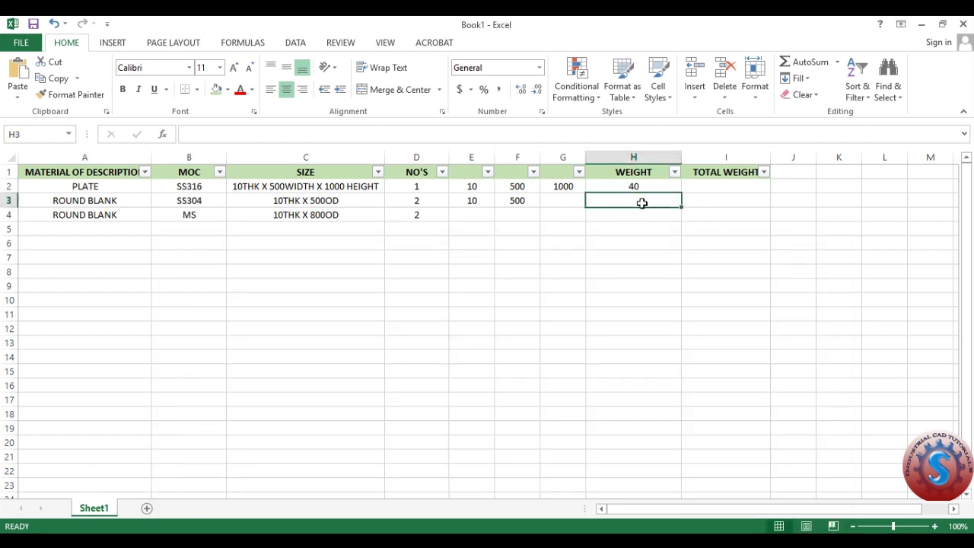
{"action": "type", "text": "=(3.1438*((F3*F3)*E3)/4)*0.000008"}
{"action": "left_click", "coordinate": [570, 287]}
{"action": "left_click", "coordinate": [632, 199]}
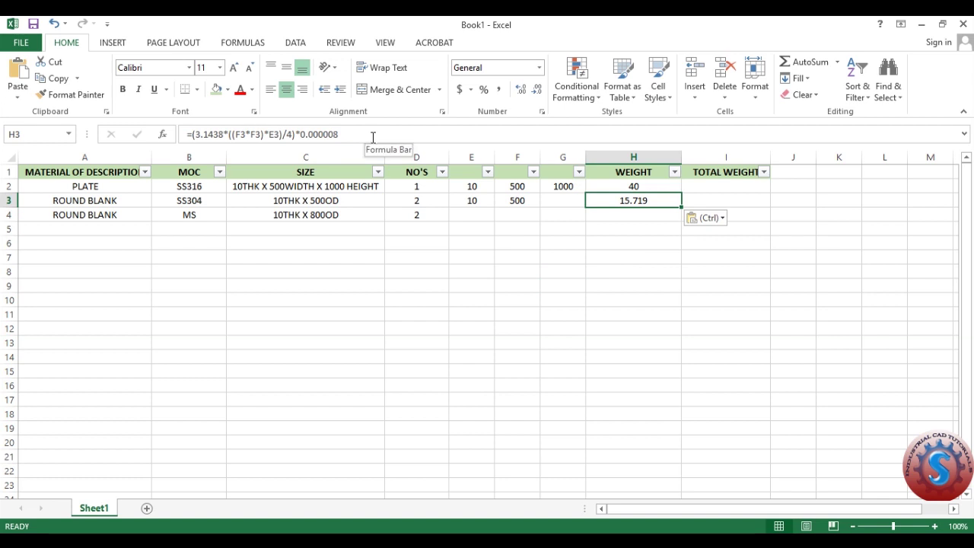
{"action": "left_click", "coordinate": [572, 285]}
{"action": "left_click", "coordinate": [621, 201]}
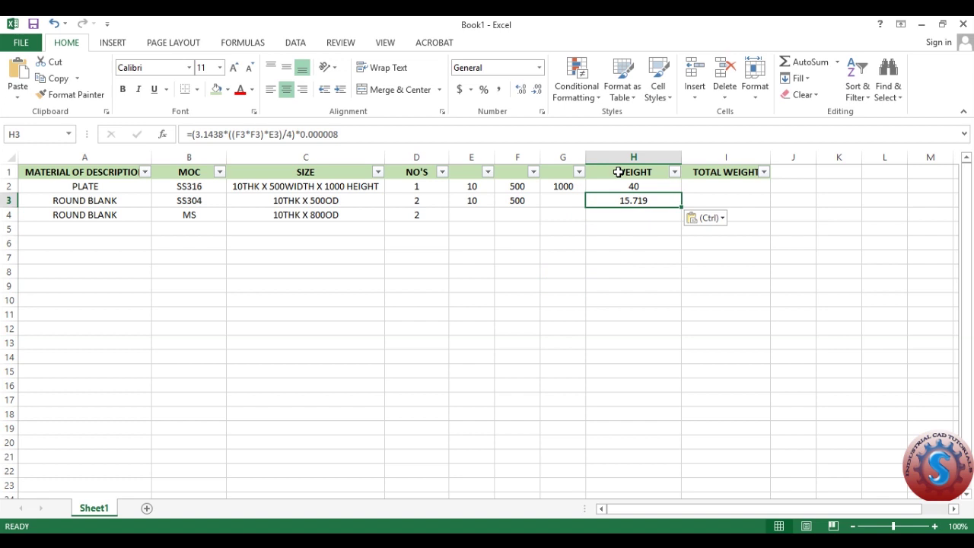
Change the WEIGHT column header in H1 to EACH WEIGHT.
{"action": "left_click", "coordinate": [619, 172]}
{"action": "double_click", "coordinate": [618, 172]}
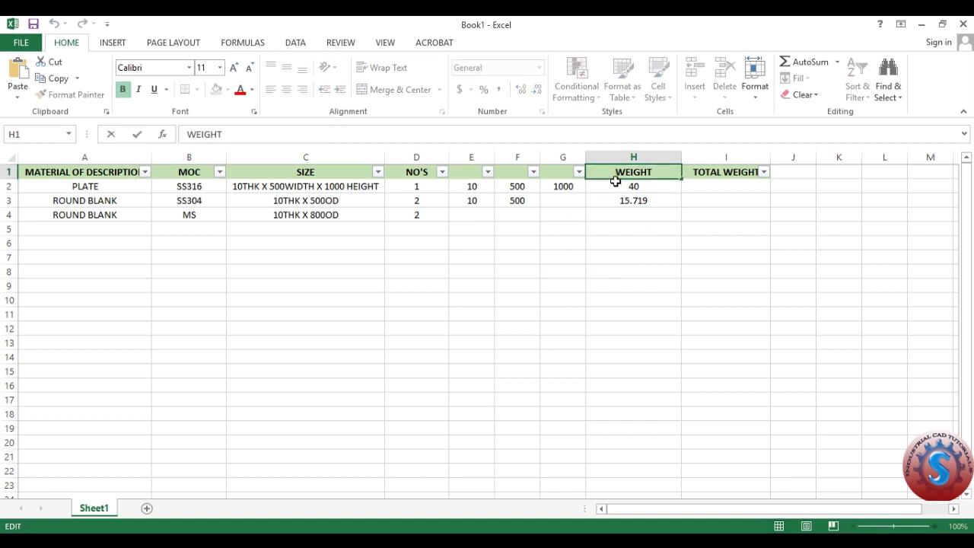
{"action": "type", "text": "EACH"}
{"action": "left_click", "coordinate": [563, 239]}
{"action": "left_click", "coordinate": [634, 172]}
Examine which thickness and diameter cells the SS304 round blank's formula in H3 refers to.
{"action": "left_click", "coordinate": [633, 200]}
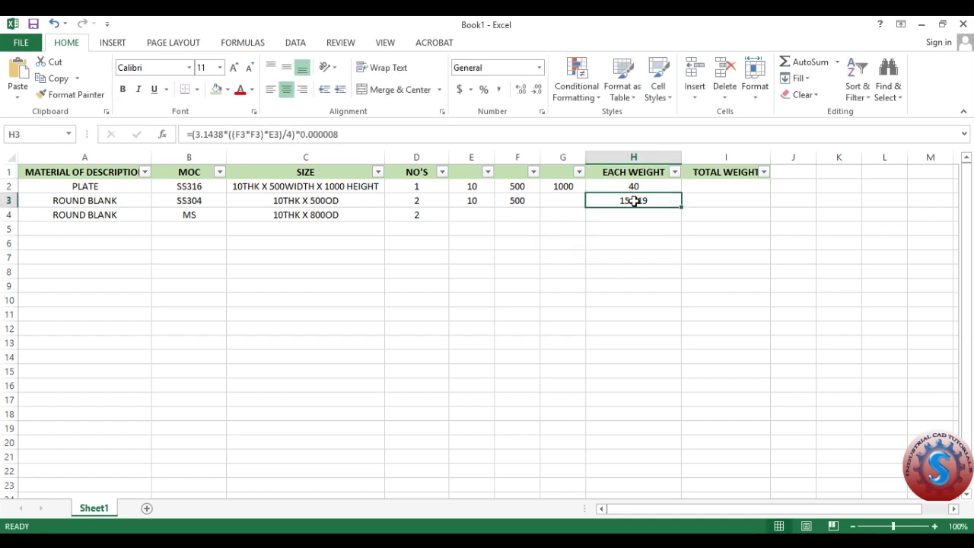
{"action": "double_click", "coordinate": [633, 200]}
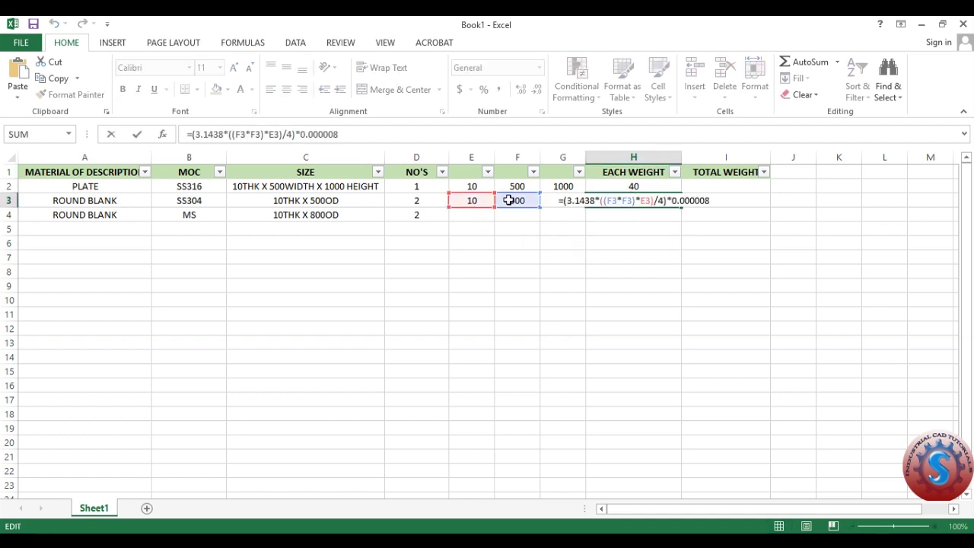
{"action": "left_click", "coordinate": [507, 241]}
{"action": "left_click", "coordinate": [515, 200]}
{"action": "double_click", "coordinate": [633, 199]}
{"action": "key", "text": "Escape"}
{"action": "double_click", "coordinate": [633, 200]}
{"action": "left_click", "coordinate": [598, 254]}
{"action": "left_click", "coordinate": [476, 217]}
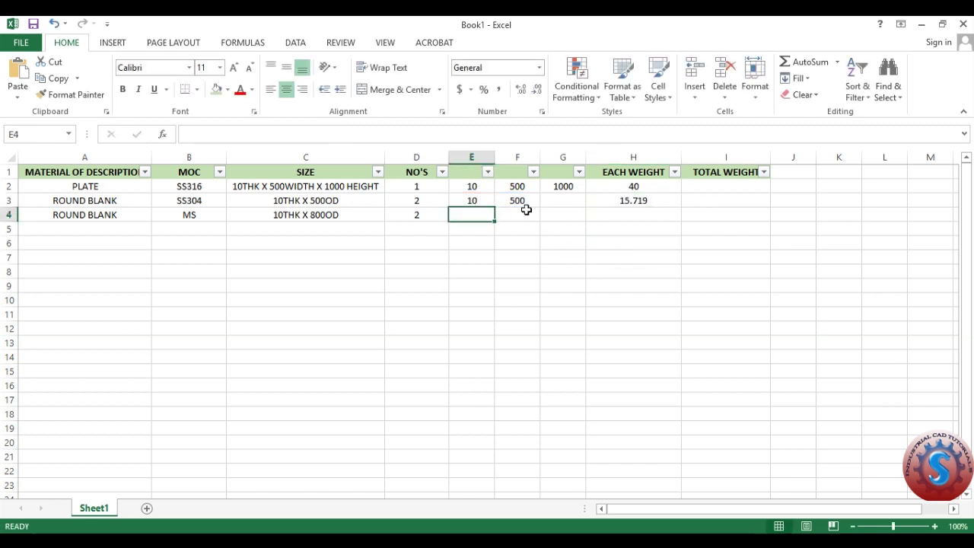
{"action": "left_click", "coordinate": [643, 202]}
{"action": "double_click", "coordinate": [643, 201]}
{"action": "left_click", "coordinate": [578, 267]}
{"action": "key", "text": "Escape"}
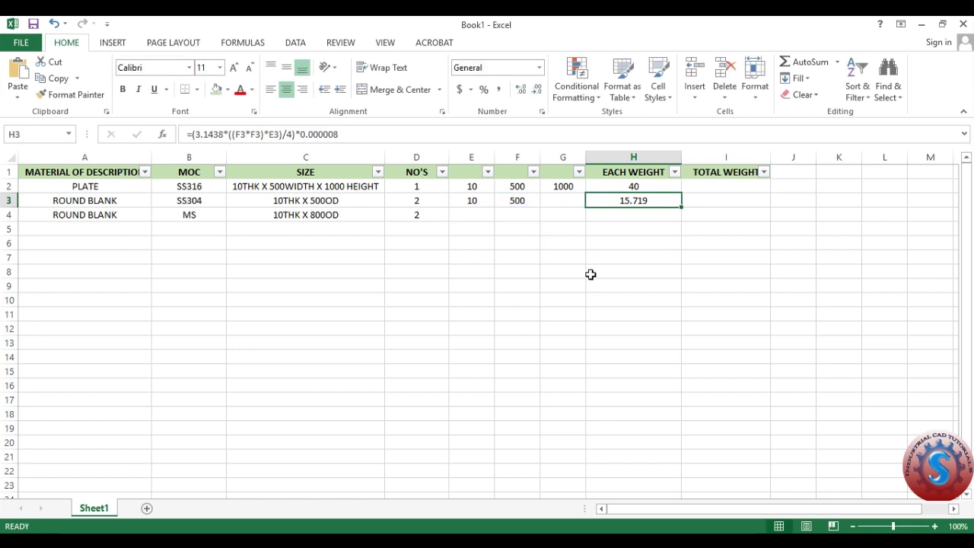
Enter the MS round blank's thickness 10 in cell E4 and its outer diameter 800 in cell F4.
{"action": "left_click", "coordinate": [476, 216]}
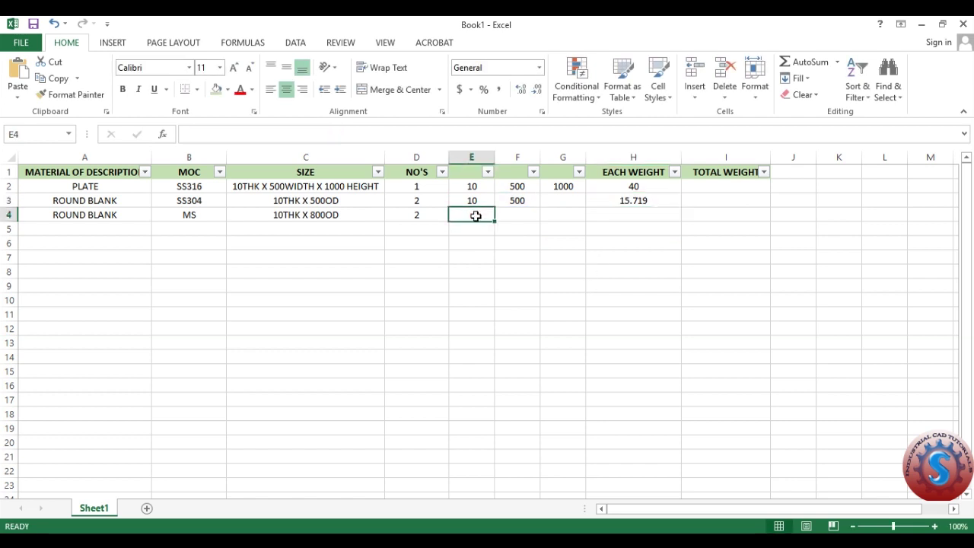
{"action": "type", "text": "10"}
{"action": "left_click", "coordinate": [511, 220]}
{"action": "type", "text": "800"}
{"action": "left_click", "coordinate": [511, 261]}
Copy the MS formula =(3.1438*((F3*F3)*E3)/4)*0.000007 from the FORMULAS EXCEL file in Notepad into the MS round blank's EACH WEIGHT cell H4 in Excel.
{"action": "left_click", "coordinate": [654, 211]}
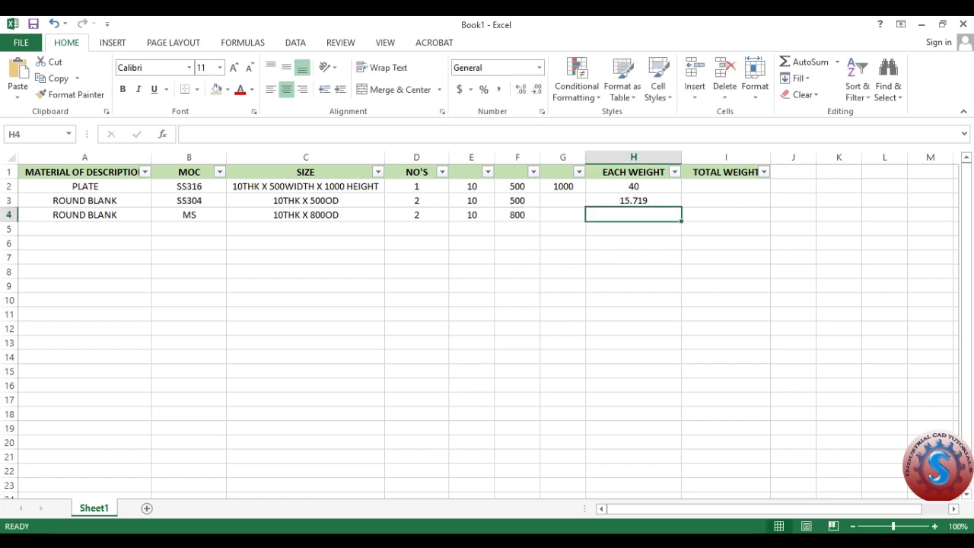
{"action": "key", "text": "alt+Tab"}
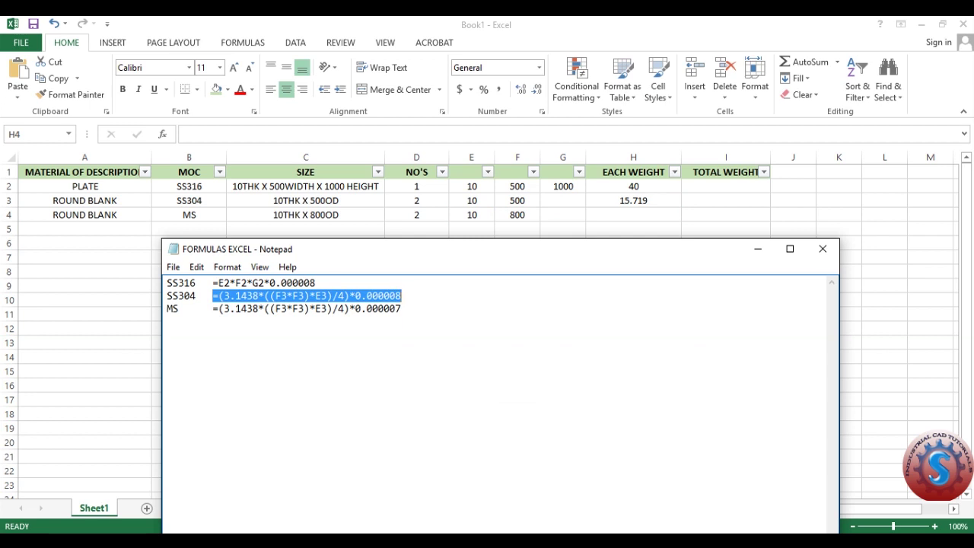
{"action": "left_click_drag", "start_coordinate": [401, 309], "coordinate": [212, 309]}
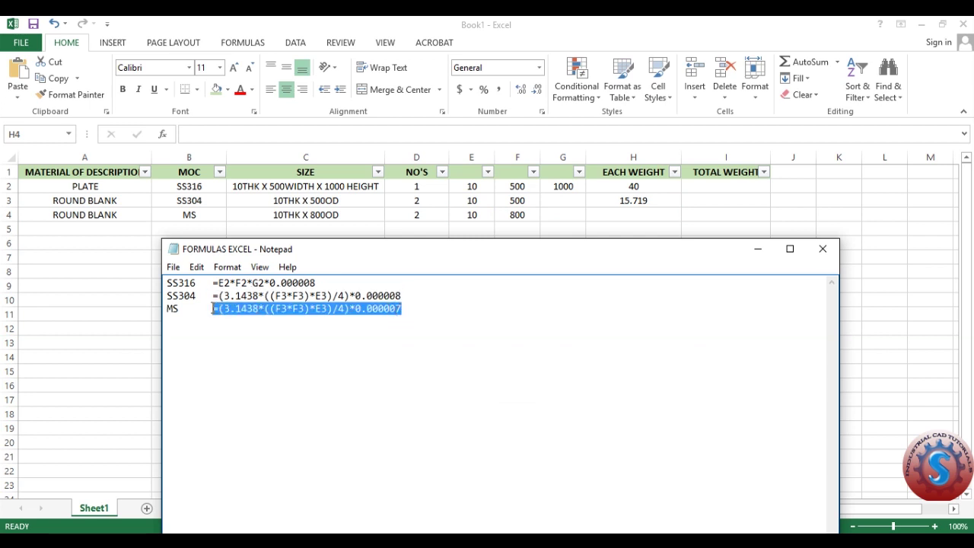
{"action": "key", "text": "ctrl+c"}
{"action": "left_click", "coordinate": [758, 249]}
{"action": "left_click", "coordinate": [665, 214]}
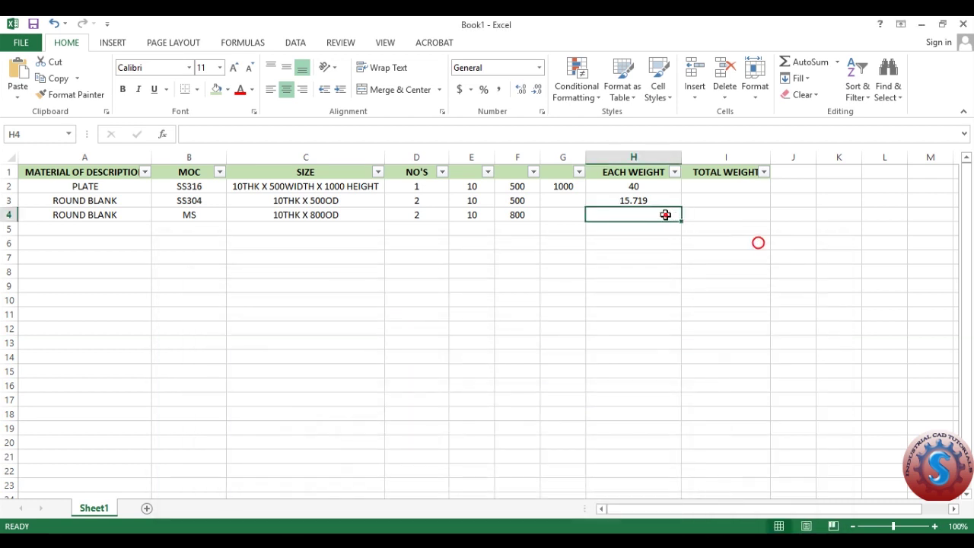
{"action": "key", "text": "ctrl+v"}
{"action": "left_click", "coordinate": [592, 269]}
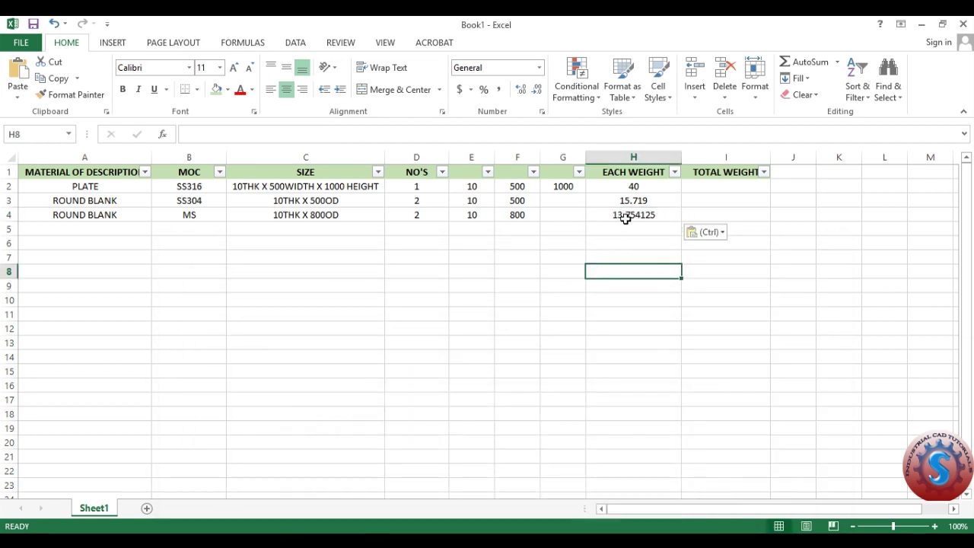
Examine the cell references used by the MS round blank's EACH WEIGHT formula in H4.
{"action": "double_click", "coordinate": [624, 215]}
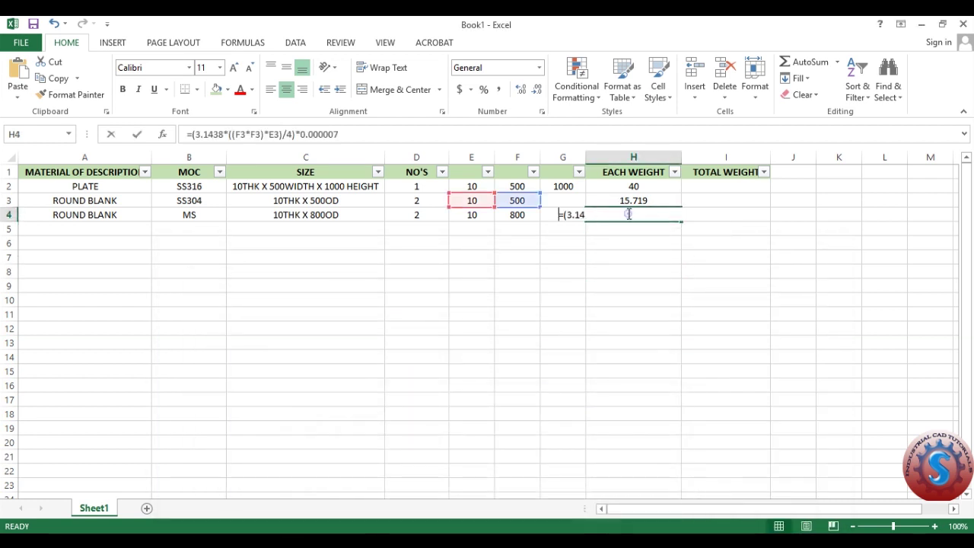
{"action": "left_click", "coordinate": [620, 280]}
{"action": "double_click", "coordinate": [626, 216]}
{"action": "left_click", "coordinate": [604, 215]}
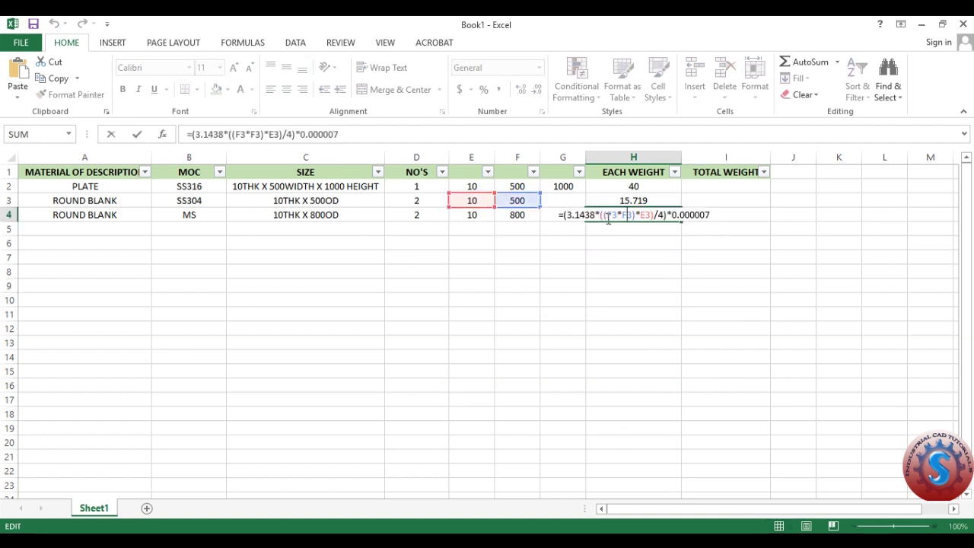
{"action": "left_click", "coordinate": [653, 247]}
{"action": "double_click", "coordinate": [641, 218]}
{"action": "left_click", "coordinate": [640, 216]}
{"action": "left_click", "coordinate": [642, 255]}
{"action": "key", "text": "Escape"}
{"action": "key", "text": "ctrl+z"}
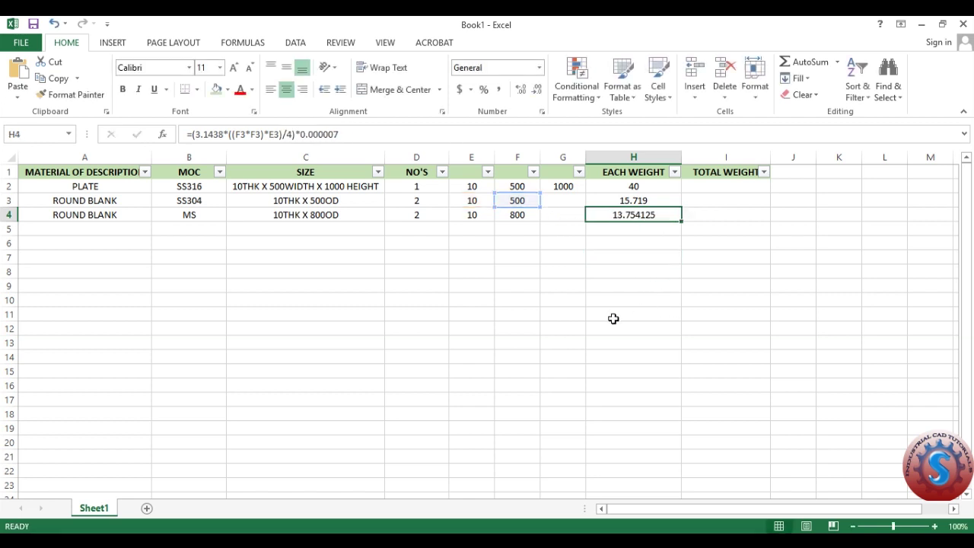
{"action": "left_click", "coordinate": [634, 233]}
{"action": "left_click", "coordinate": [634, 216]}
{"action": "double_click", "coordinate": [635, 215]}
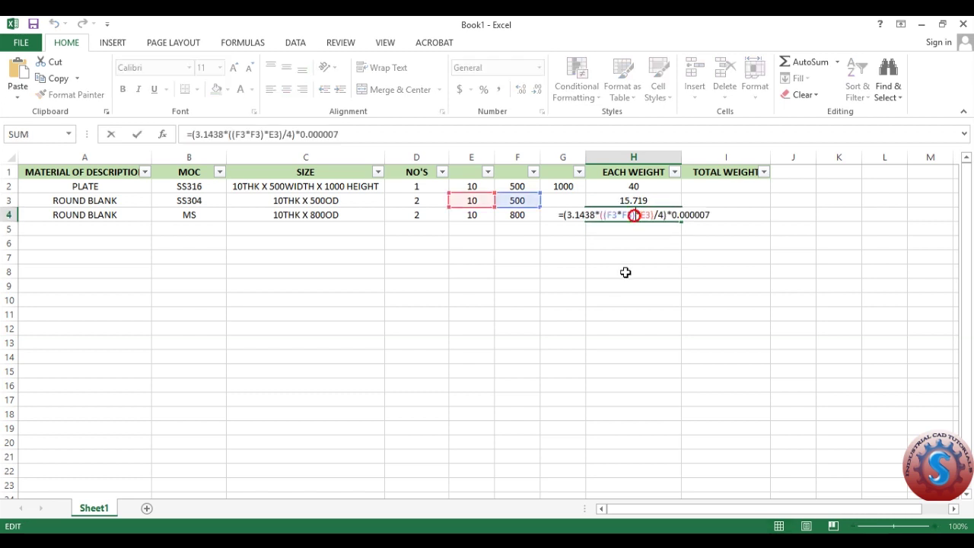
{"action": "left_click", "coordinate": [625, 272]}
{"action": "left_click", "coordinate": [729, 189]}
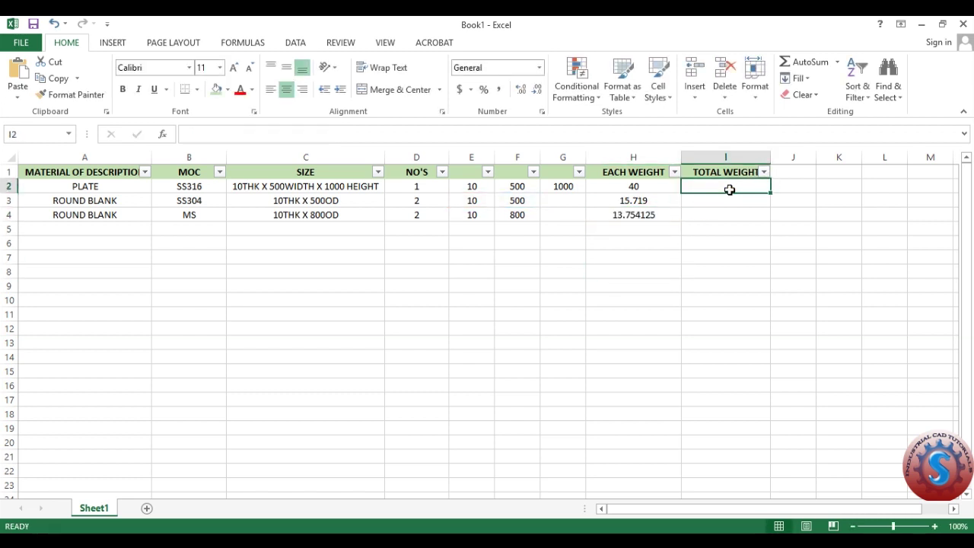
{"action": "left_click", "coordinate": [647, 189]}
{"action": "left_click", "coordinate": [723, 189]}
{"action": "type", "text": "="}
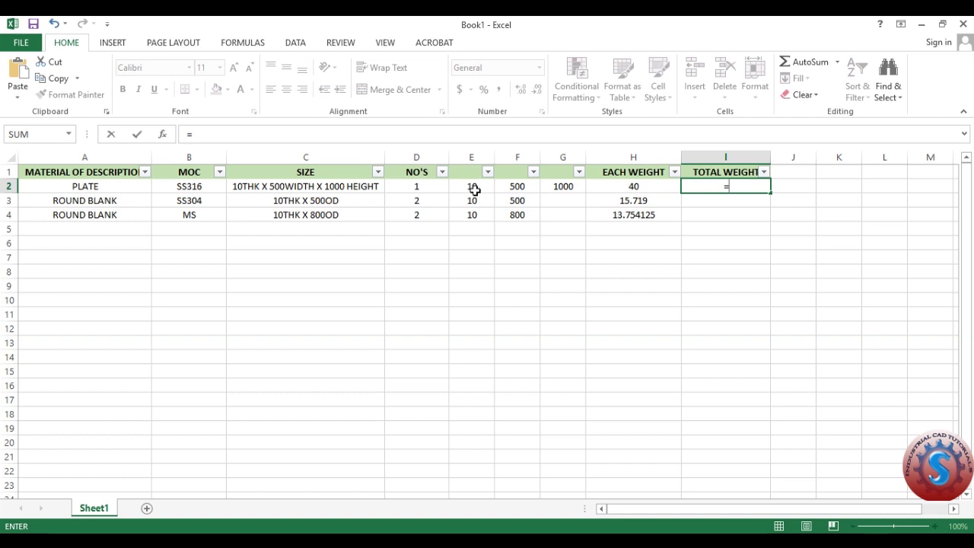
{"action": "left_click", "coordinate": [624, 186]}
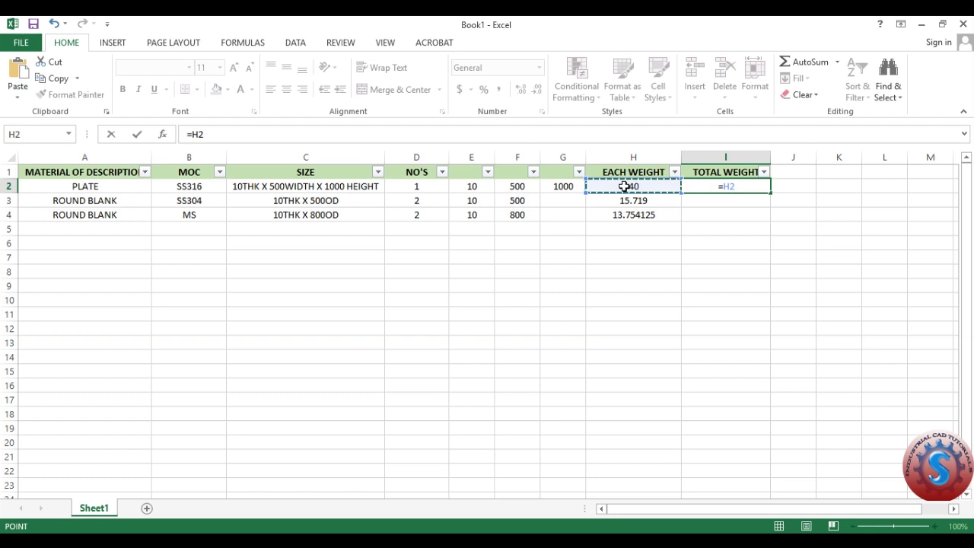
{"action": "type", "text": "*"}
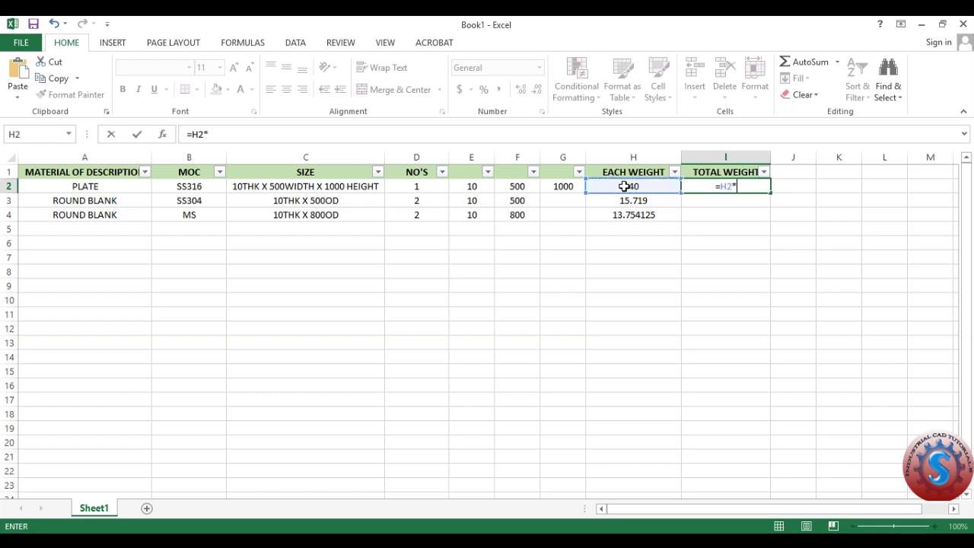
{"action": "left_click", "coordinate": [419, 186]}
{"action": "left_click", "coordinate": [726, 203]}
{"action": "left_click", "coordinate": [729, 257]}
{"action": "key", "text": "Escape"}
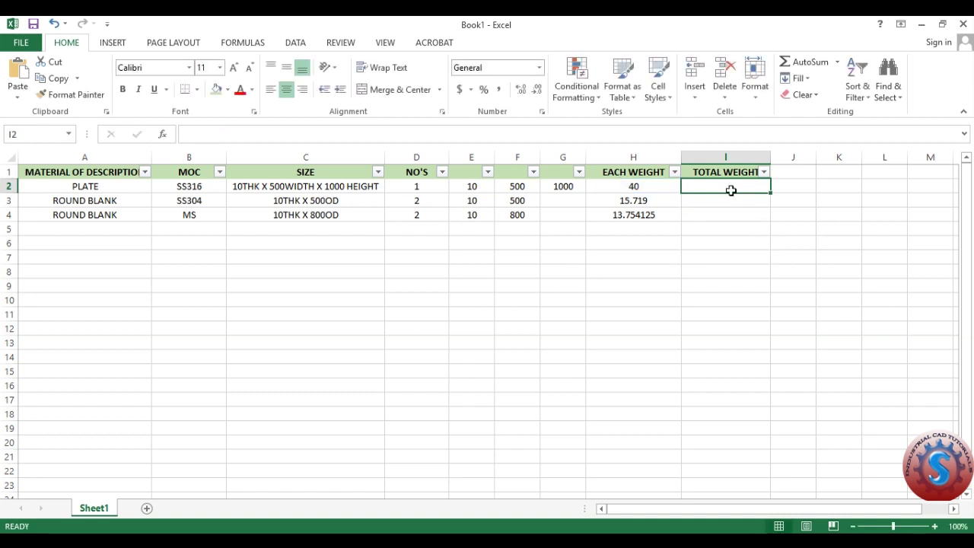
Enter the formula =H2*D2 in the plate's TOTAL WEIGHT cell I2, multiplying its each weight by its quantity.
{"action": "left_click", "coordinate": [642, 187]}
{"action": "left_click", "coordinate": [718, 189]}
{"action": "type", "text": "="}
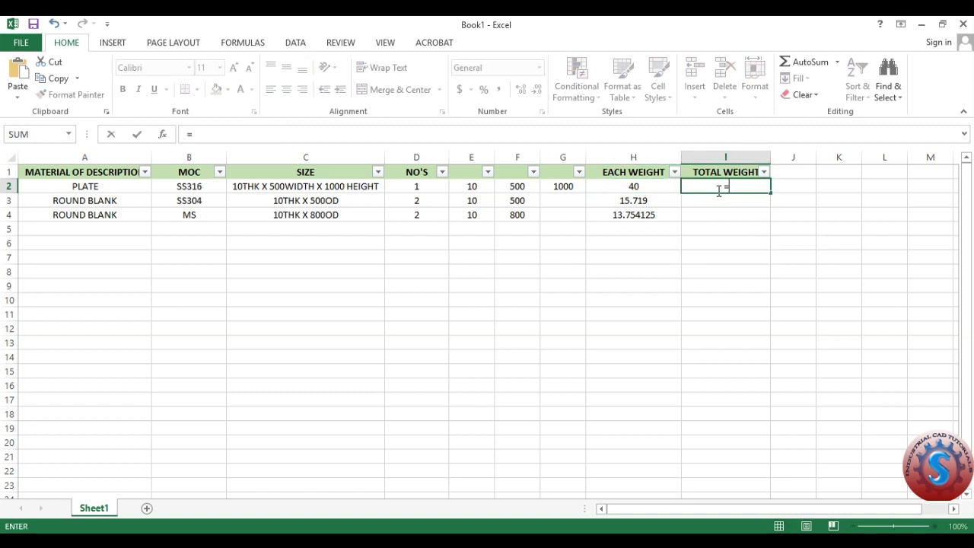
{"action": "left_click", "coordinate": [643, 191]}
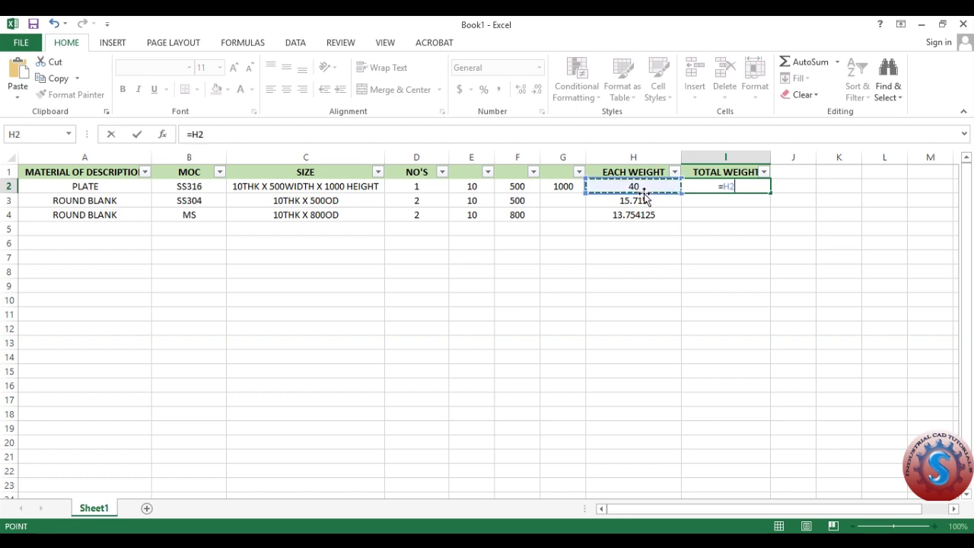
{"action": "type", "text": "*"}
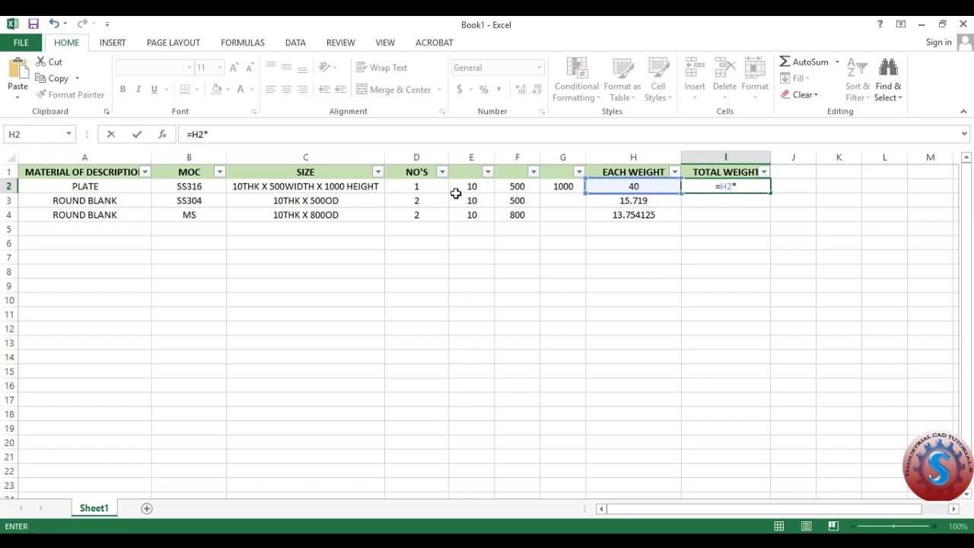
{"action": "left_click", "coordinate": [418, 188]}
{"action": "left_click", "coordinate": [611, 280]}
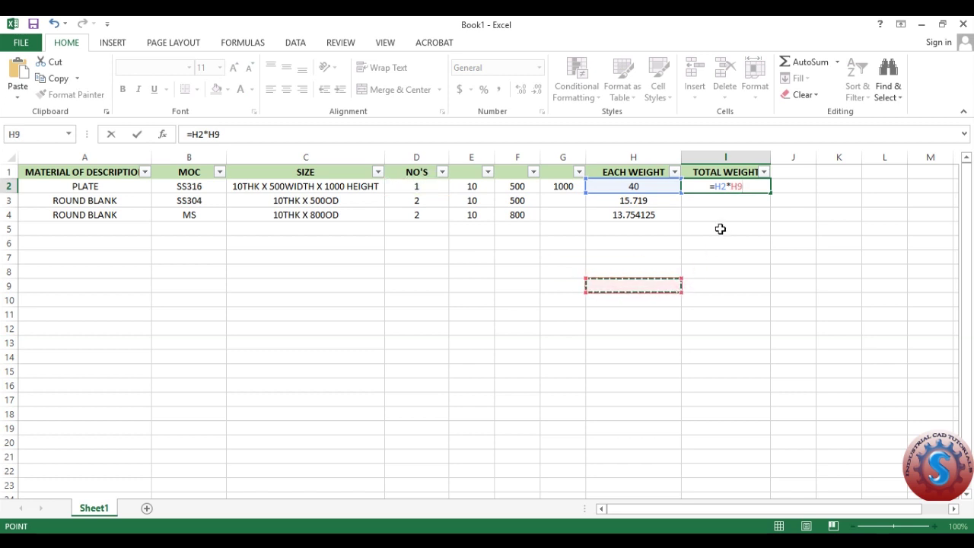
{"action": "left_click", "coordinate": [427, 187]}
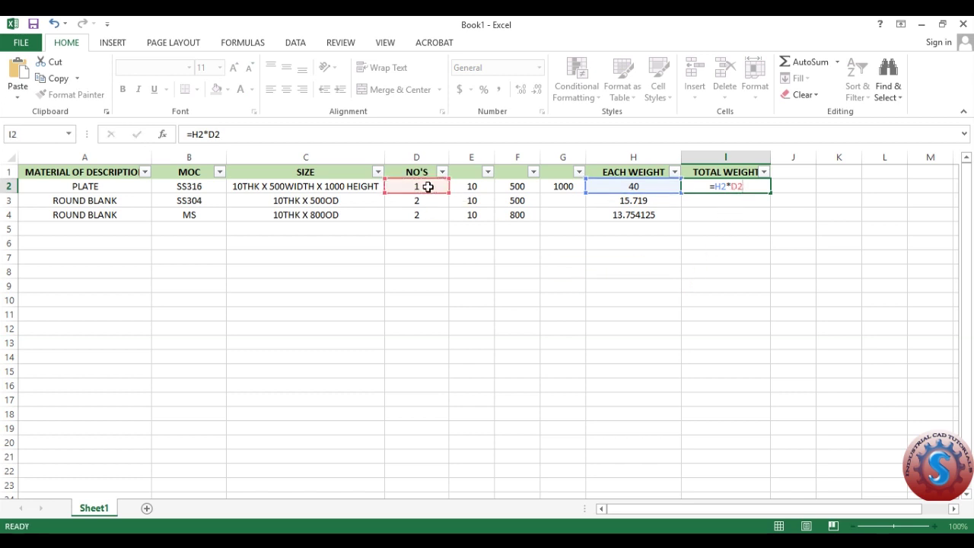
Commit the plate's TOTAL WEIGHT formula in I2 and check its references to the each weight and quantity cells.
{"action": "key", "text": "Return"}
{"action": "left_click", "coordinate": [718, 186]}
{"action": "left_click", "coordinate": [717, 198]}
{"action": "double_click", "coordinate": [719, 187]}
{"action": "left_click", "coordinate": [726, 201]}
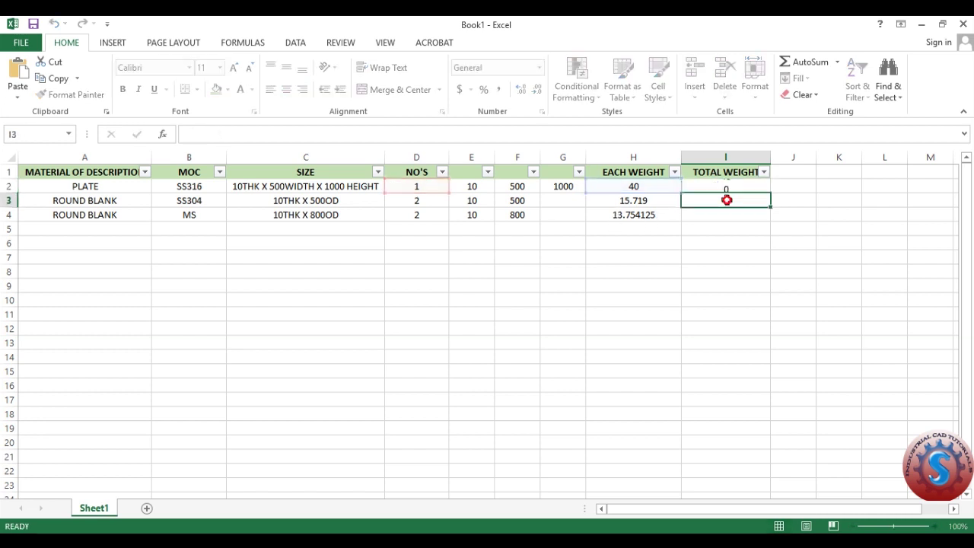
{"action": "double_click", "coordinate": [723, 185]}
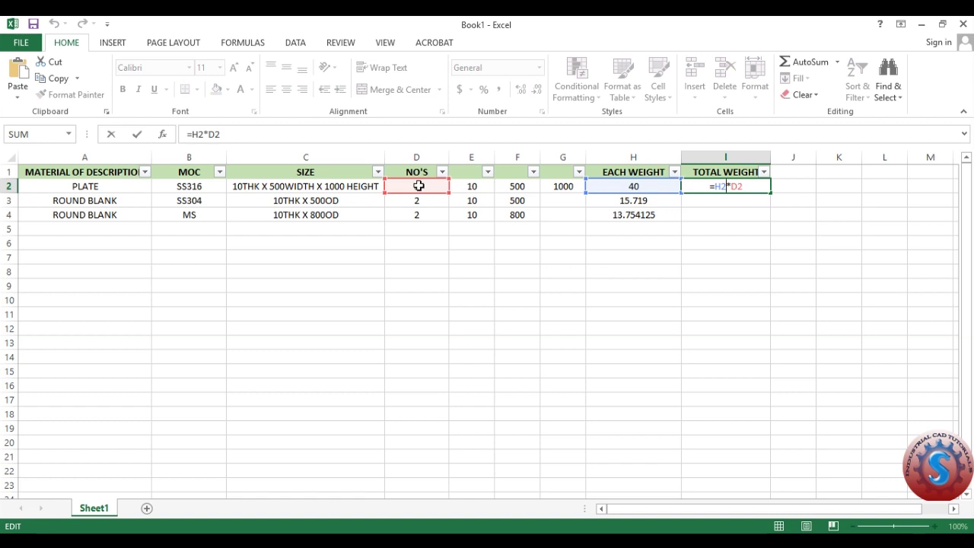
{"action": "key", "text": "Escape"}
Fill the TOTAL WEIGHT formula down from I2 into I3 and I4 for both round blanks, checking the row references.
{"action": "left_click", "coordinate": [734, 203]}
{"action": "key", "text": "ctrl+d"}
{"action": "double_click", "coordinate": [734, 200]}
{"action": "key", "text": "Escape"}
{"action": "left_click", "coordinate": [726, 217]}
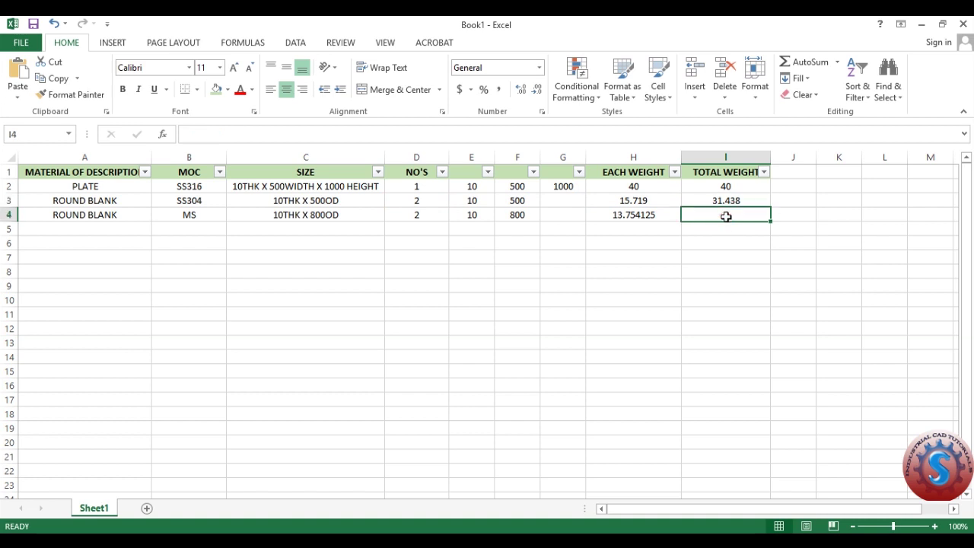
{"action": "key", "text": "ctrl+d"}
{"action": "left_click", "coordinate": [619, 267]}
{"action": "double_click", "coordinate": [725, 216]}
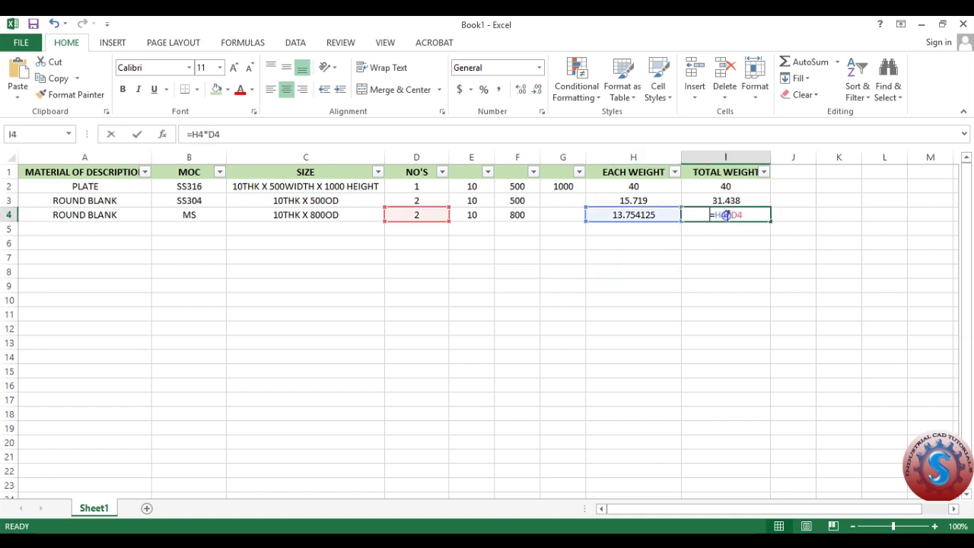
{"action": "left_click", "coordinate": [583, 286]}
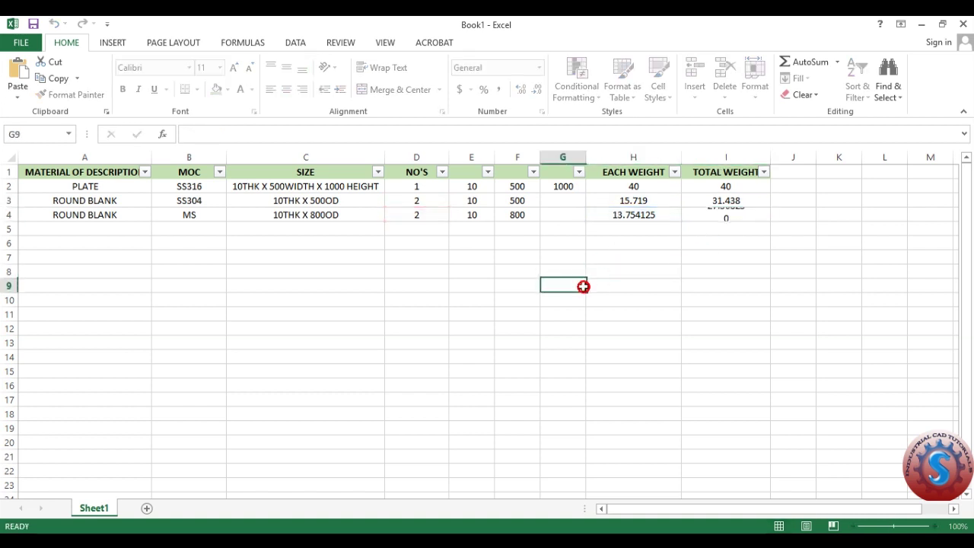
Widen column I slightly so the whole TOTAL WEIGHT header fits beside its filter arrow.
{"action": "left_click", "coordinate": [622, 300]}
{"action": "left_click_drag", "start_coordinate": [770, 157], "coordinate": [783, 157]}
{"action": "left_click", "coordinate": [707, 286]}
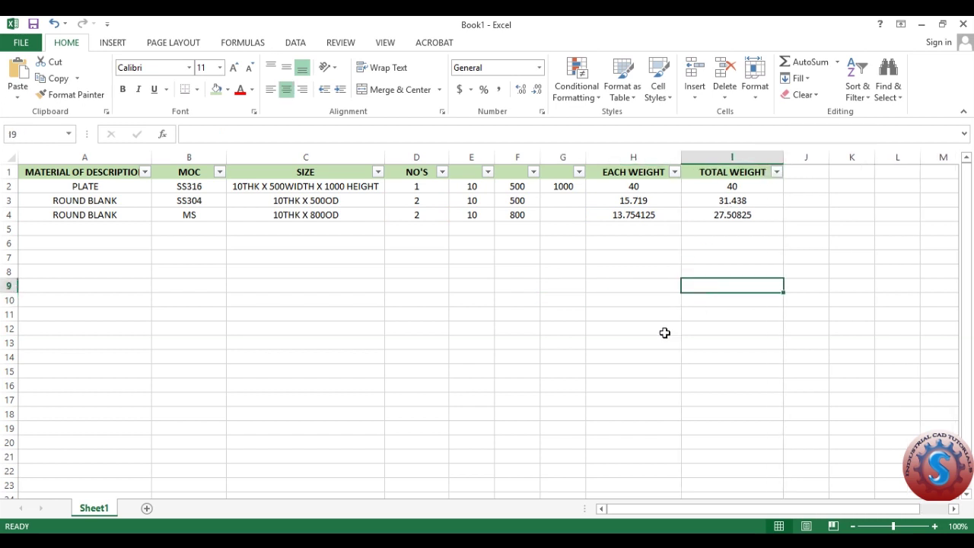
{"action": "left_click", "coordinate": [314, 329]}
{"action": "left_click", "coordinate": [462, 328]}
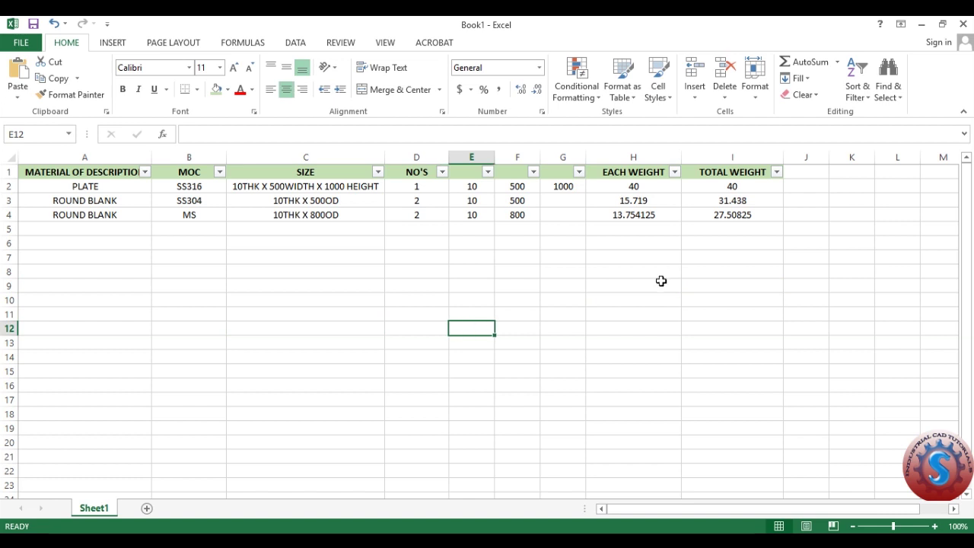
{"action": "left_click", "coordinate": [624, 258]}
{"action": "left_click", "coordinate": [520, 325]}
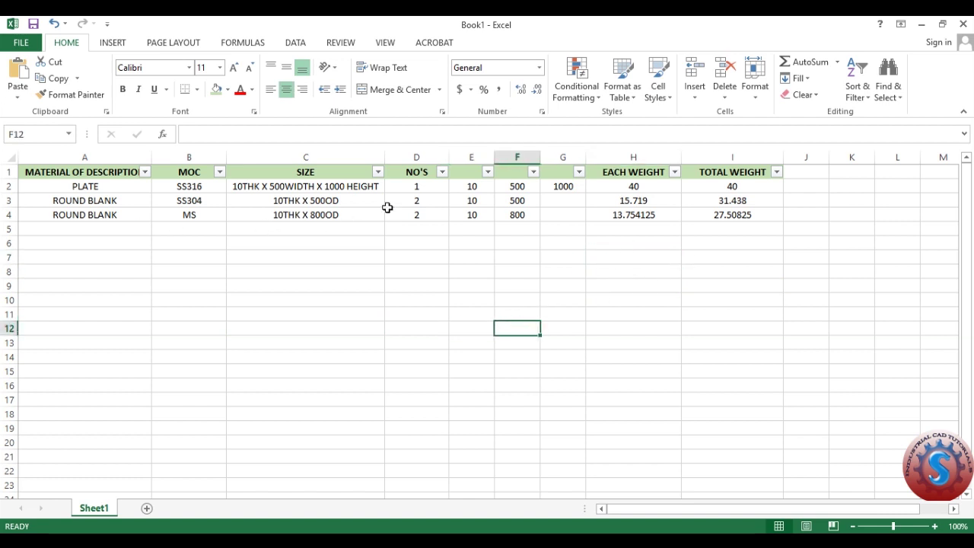
{"action": "left_click", "coordinate": [145, 172]}
{"action": "left_click", "coordinate": [145, 172]}
{"action": "left_click", "coordinate": [395, 326]}
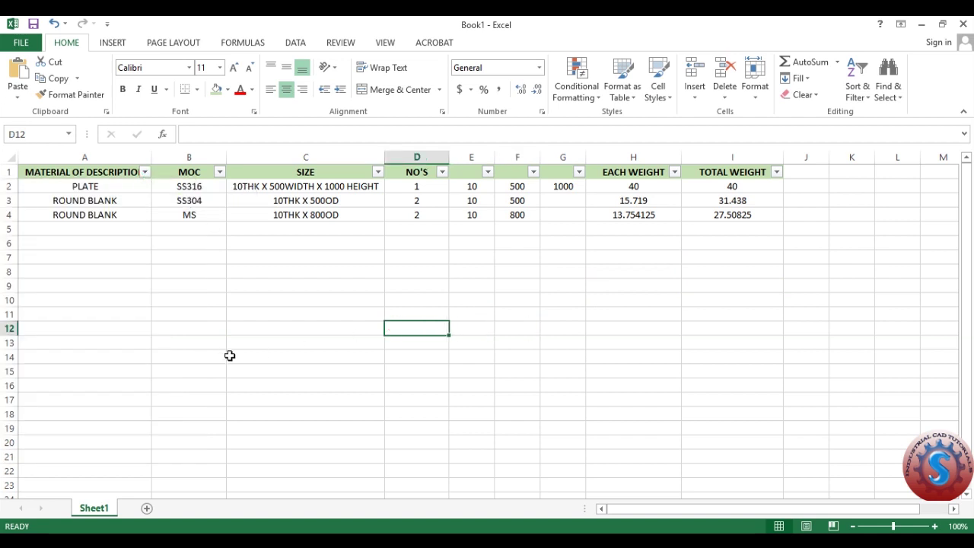
{"action": "left_click", "coordinate": [624, 259]}
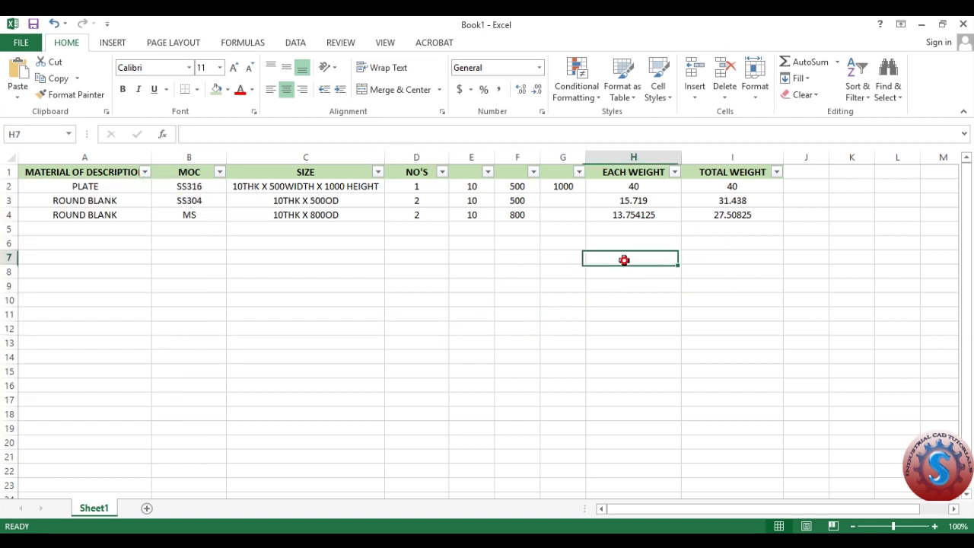
{"action": "type", "text": "TOTA"}
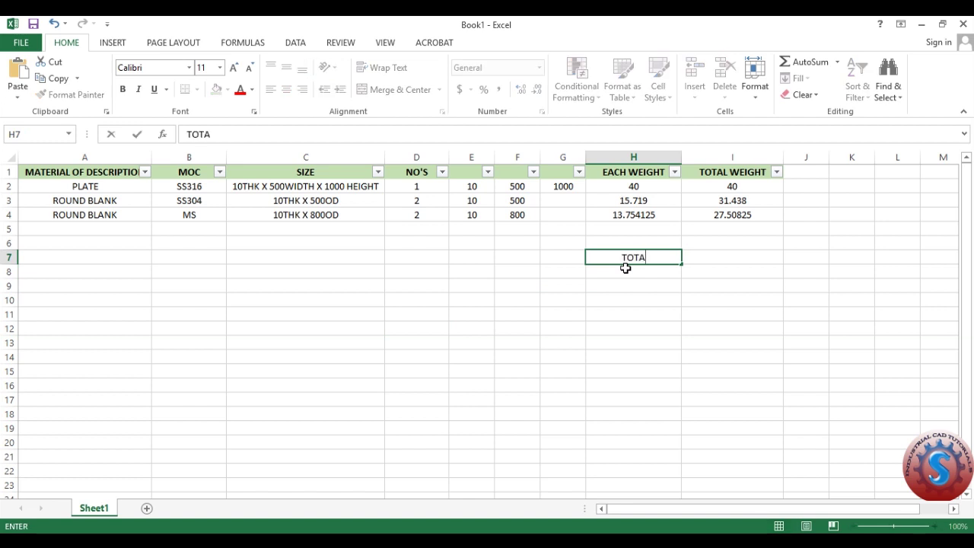
{"action": "key", "text": "Return"}
{"action": "key", "text": "Return"}
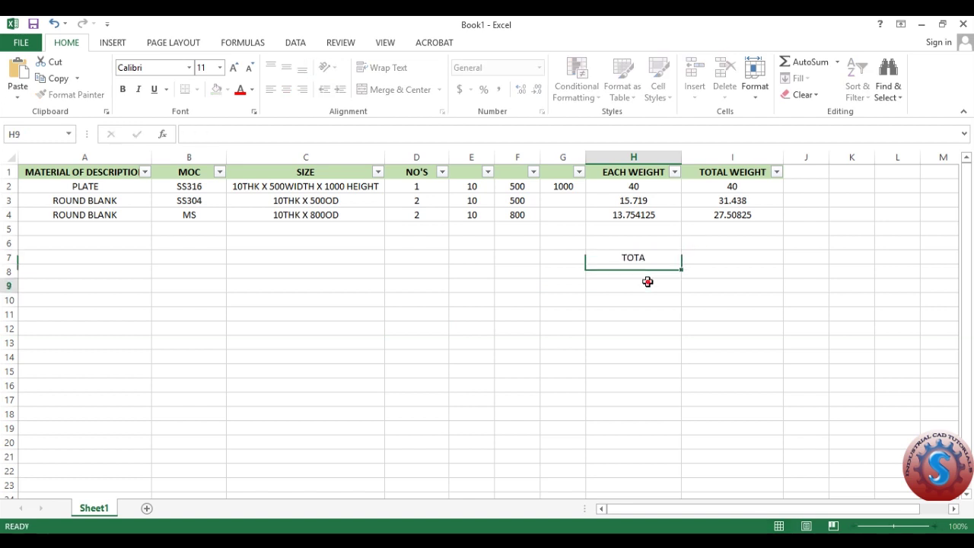
{"action": "left_click", "coordinate": [638, 258]}
{"action": "key", "text": "Delete"}
{"action": "left_click", "coordinate": [610, 432]}
{"action": "scroll", "coordinate": [617, 427], "scroll_direction": "down", "scroll_amount": 1}
{"action": "scroll", "coordinate": [618, 403], "scroll_direction": "up", "scroll_amount": 1}
{"action": "scroll", "coordinate": [620, 417], "scroll_direction": "down", "scroll_amount": 2}
{"action": "left_click", "coordinate": [617, 371]}
{"action": "scroll", "coordinate": [621, 395], "scroll_direction": "up", "scroll_amount": 2}
{"action": "scroll", "coordinate": [621, 399], "scroll_direction": "down", "scroll_amount": 2}
{"action": "scroll", "coordinate": [622, 399], "scroll_direction": "up", "scroll_amount": 2}
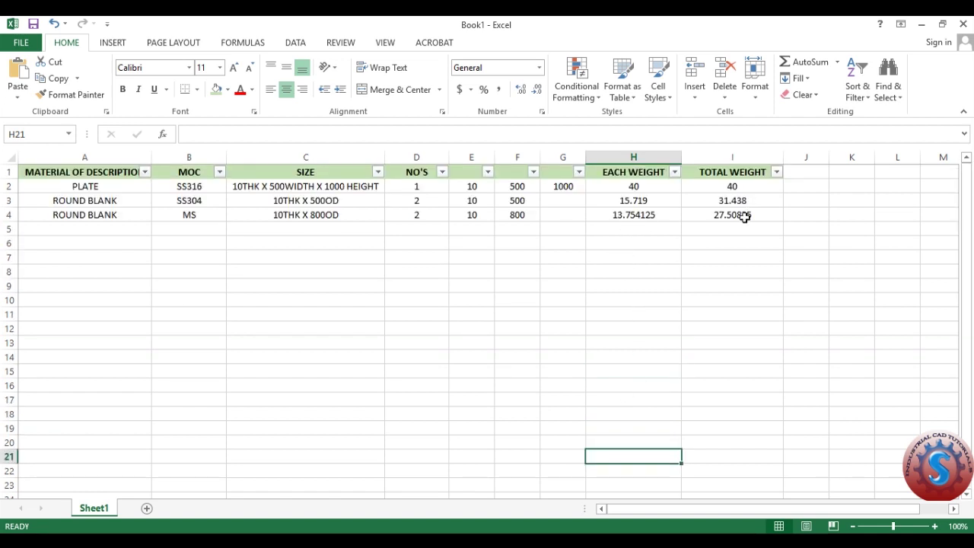
Copy the three material rows A2:I4 into the empty rows A5:I7 directly below.
{"action": "left_click_drag", "start_coordinate": [758, 217], "coordinate": [120, 187]}
{"action": "key", "text": "ctrl+c"}
{"action": "left_click_drag", "start_coordinate": [104, 231], "coordinate": [731, 266]}
{"action": "key", "text": "ctrl+v"}
{"action": "left_click", "coordinate": [668, 303]}
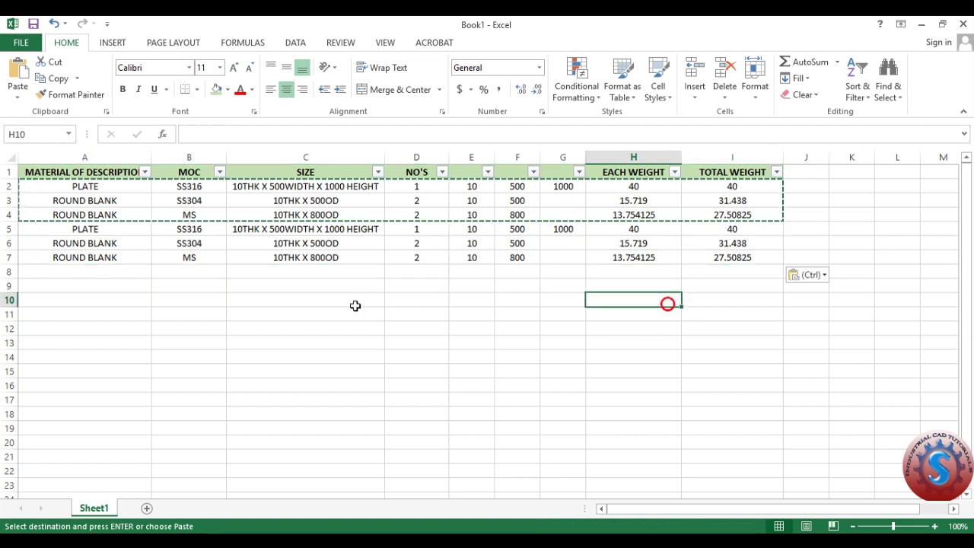
Copy the three rows A5:I7 into A8:I10 and again into A11:I13, extending the material list to row 13.
{"action": "left_click_drag", "start_coordinate": [54, 228], "coordinate": [718, 255]}
{"action": "key", "text": "ctrl+c"}
{"action": "left_click", "coordinate": [341, 359]}
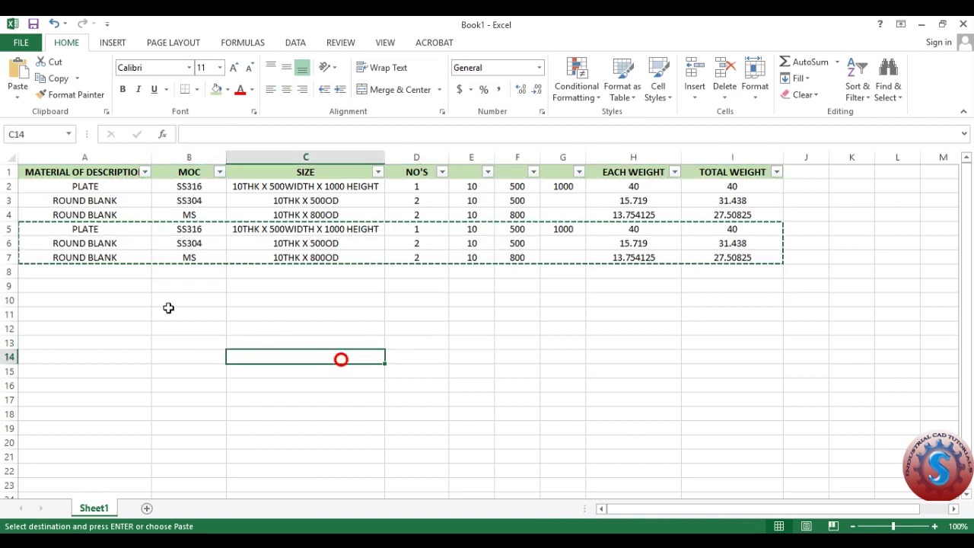
{"action": "left_click_drag", "start_coordinate": [61, 270], "coordinate": [753, 298]}
{"action": "key", "text": "ctrl+v"}
{"action": "left_click_drag", "start_coordinate": [105, 317], "coordinate": [747, 346]}
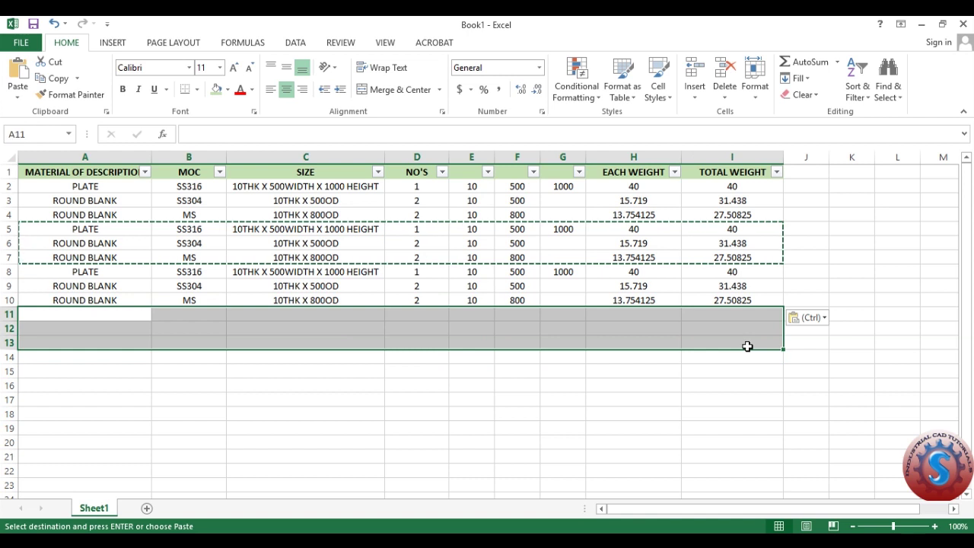
{"action": "key", "text": "ctrl+v"}
{"action": "left_click", "coordinate": [629, 427]}
{"action": "left_click", "coordinate": [715, 396]}
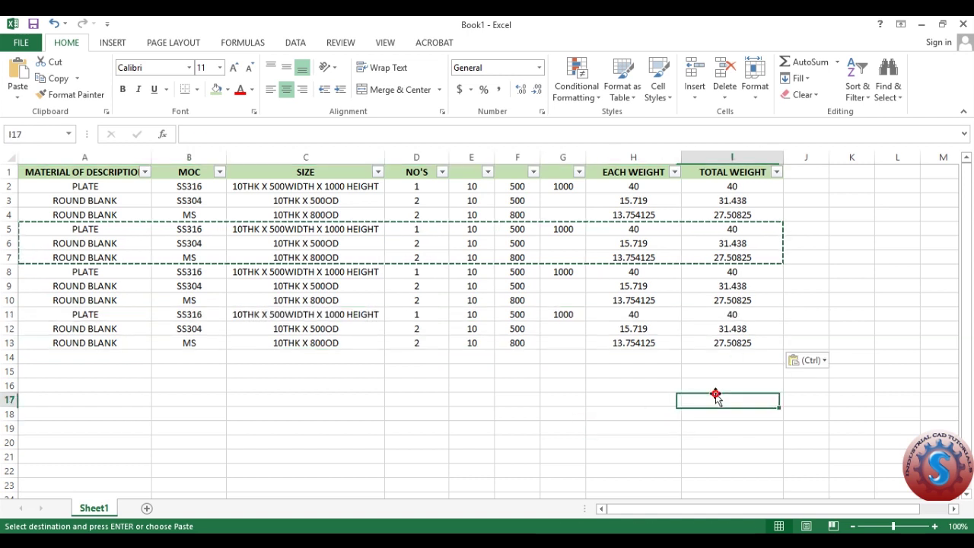
{"action": "key", "text": "Escape"}
Enter the label TOTAL WEIGHT in cell H17 below the material list.
{"action": "scroll", "coordinate": [764, 350], "scroll_direction": "down", "scroll_amount": 1}
{"action": "scroll", "coordinate": [772, 355], "scroll_direction": "up", "scroll_amount": 1}
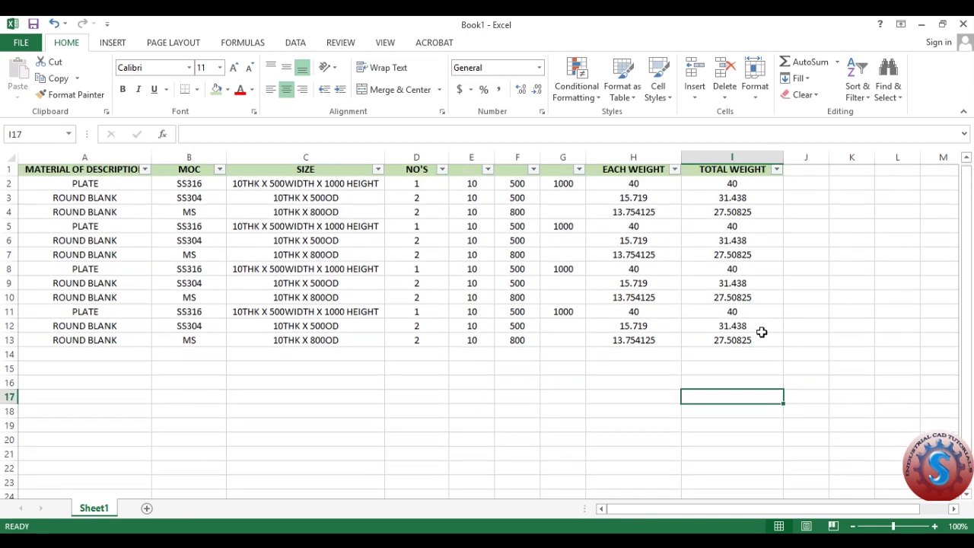
{"action": "left_click", "coordinate": [699, 401]}
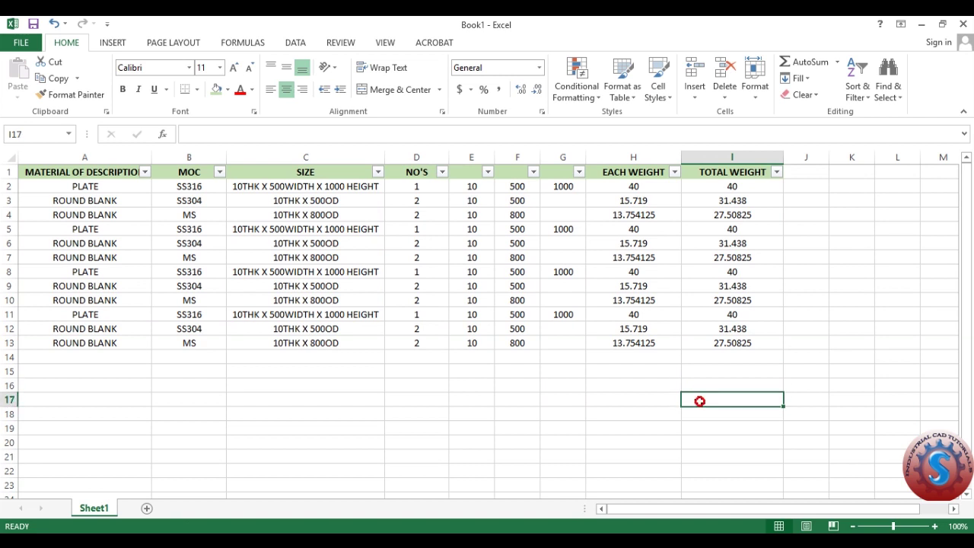
{"action": "left_click", "coordinate": [713, 397]}
{"action": "left_click", "coordinate": [659, 401]}
{"action": "left_click", "coordinate": [695, 400]}
{"action": "left_click", "coordinate": [636, 401]}
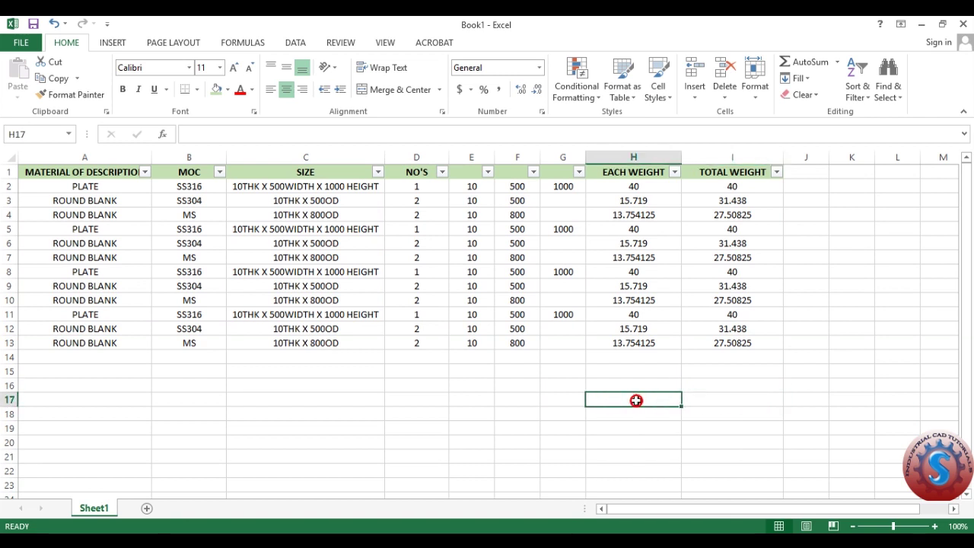
{"action": "type", "text": "TOTAL WEIGHT"}
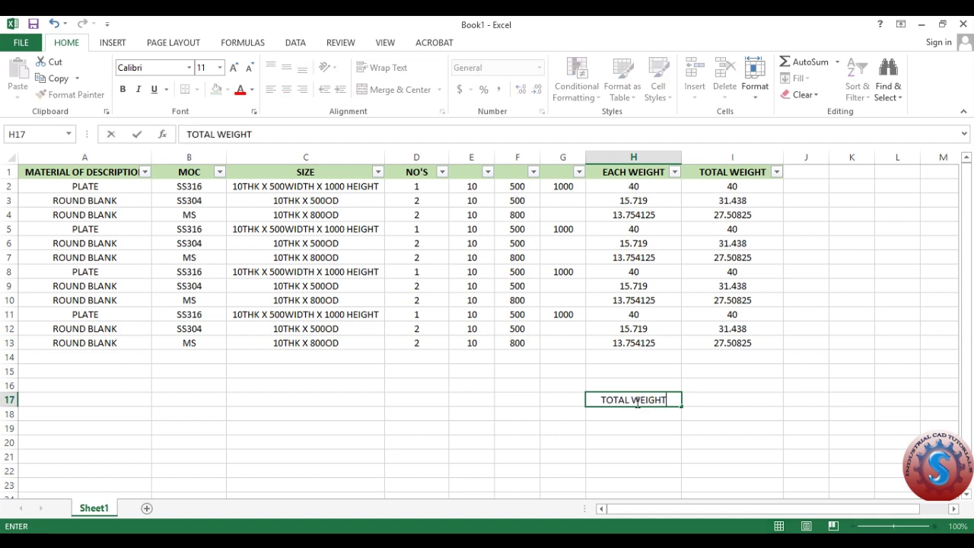
Enter the formula =SUM(I2:I13) in cell I17 to add up all values of the TOTAL WEIGHT column.
{"action": "left_click", "coordinate": [713, 400]}
{"action": "type", "text": "SU"}
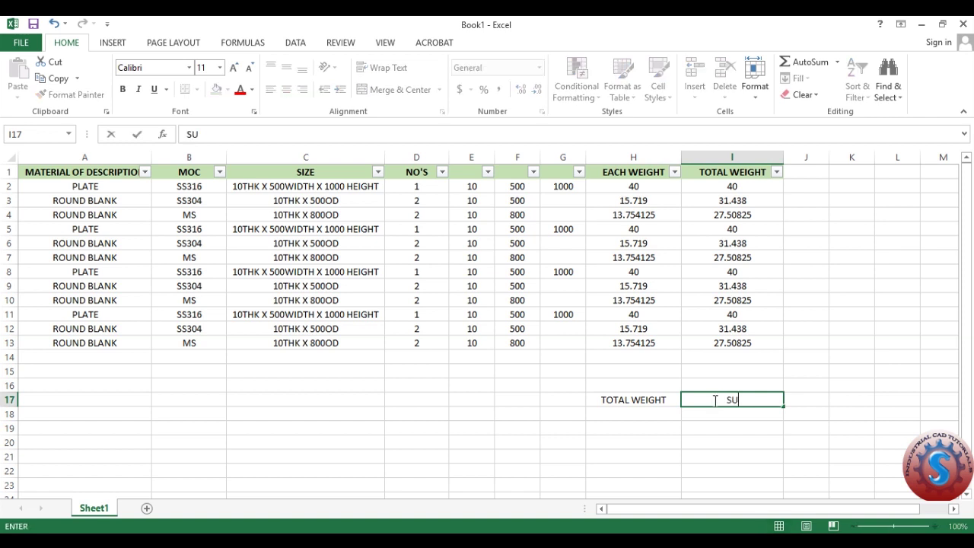
{"action": "type", "text": "M="}
{"action": "type", "text": "=SUM"}
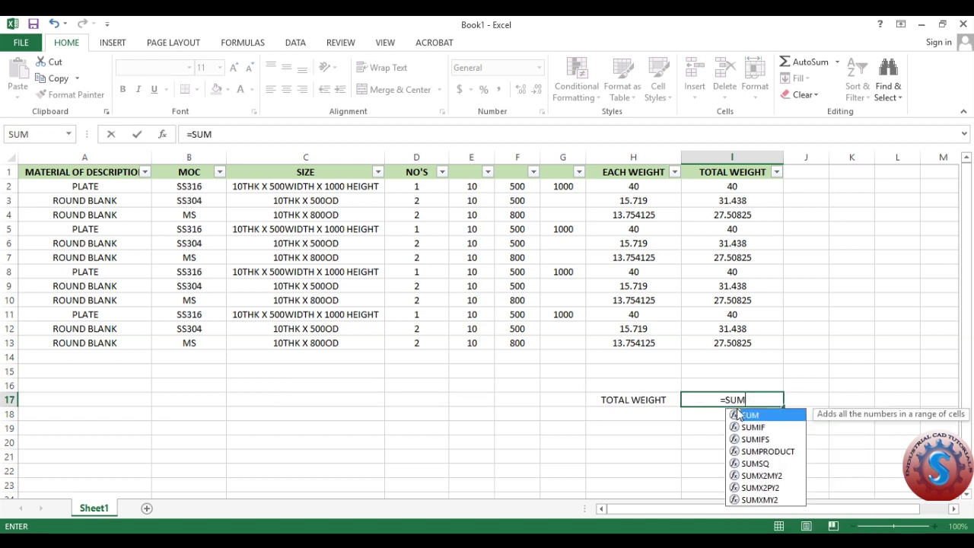
{"action": "type", "text": "(I"}
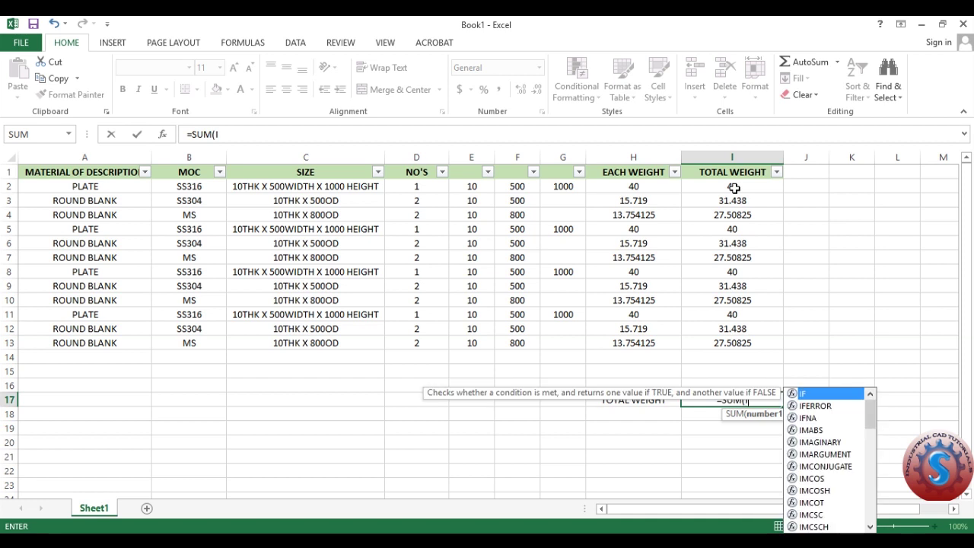
{"action": "left_click", "coordinate": [733, 188]}
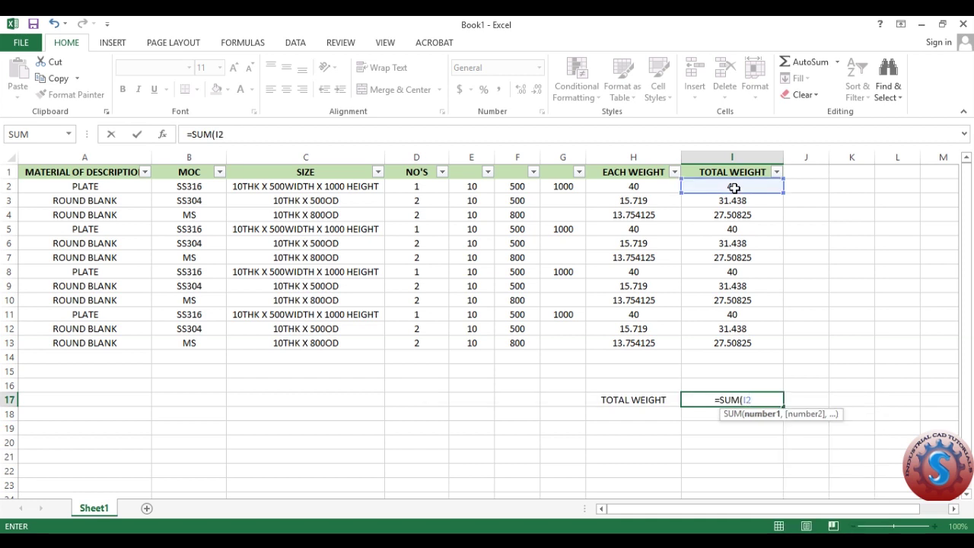
{"action": "type", "text": ":"}
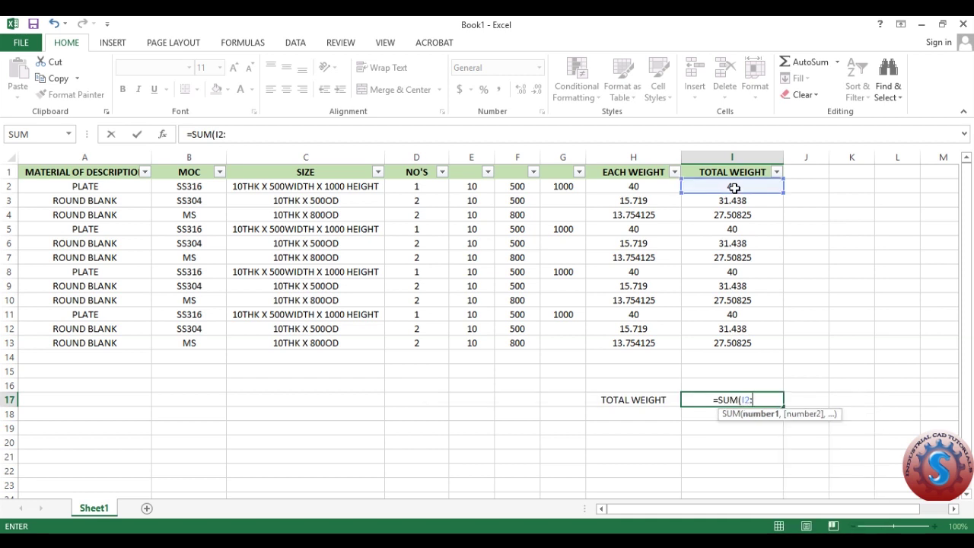
{"action": "type", "text": "I13"}
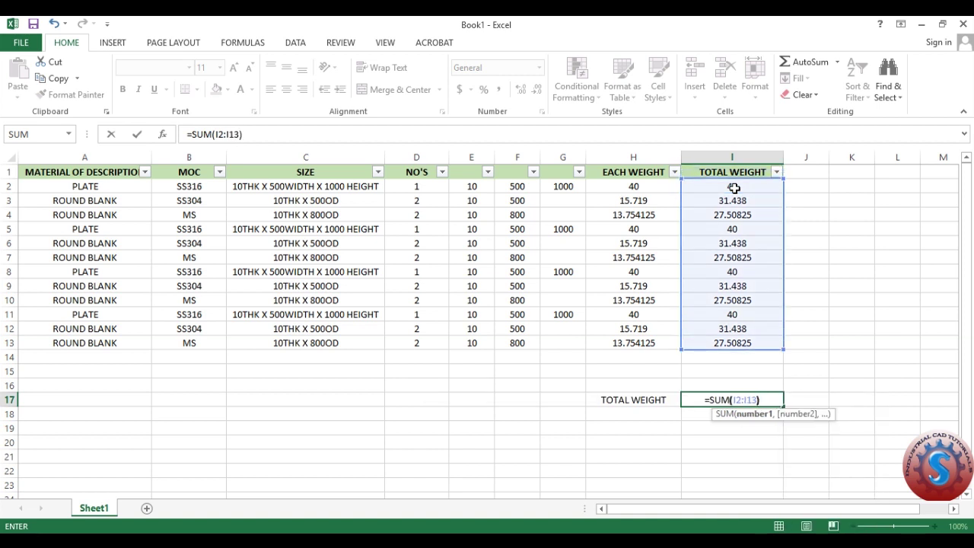
{"action": "left_click", "coordinate": [598, 463]}
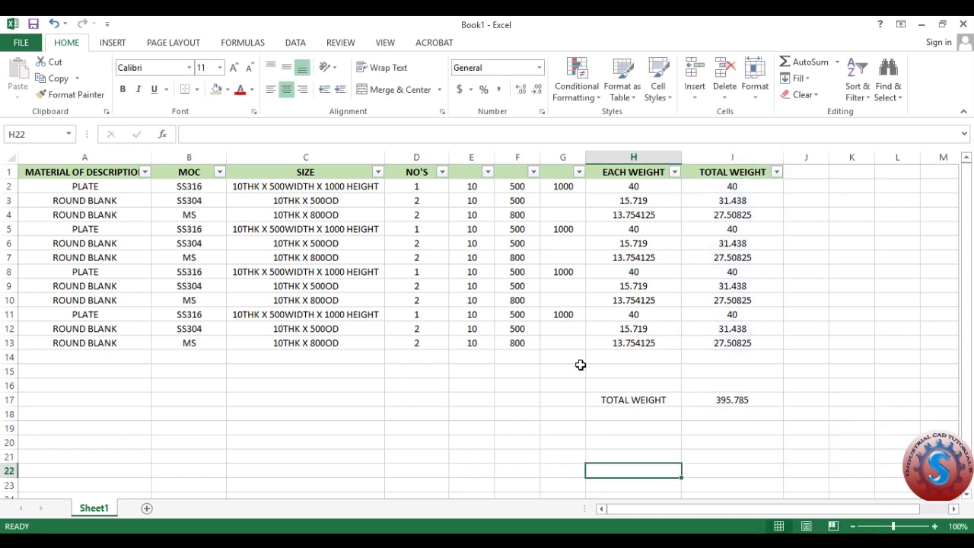
Examine the SUM formula in I17 and compare its result with the status bar sum of I2:I13.
{"action": "left_click", "coordinate": [700, 399]}
{"action": "double_click", "coordinate": [718, 401]}
{"action": "left_click", "coordinate": [642, 451]}
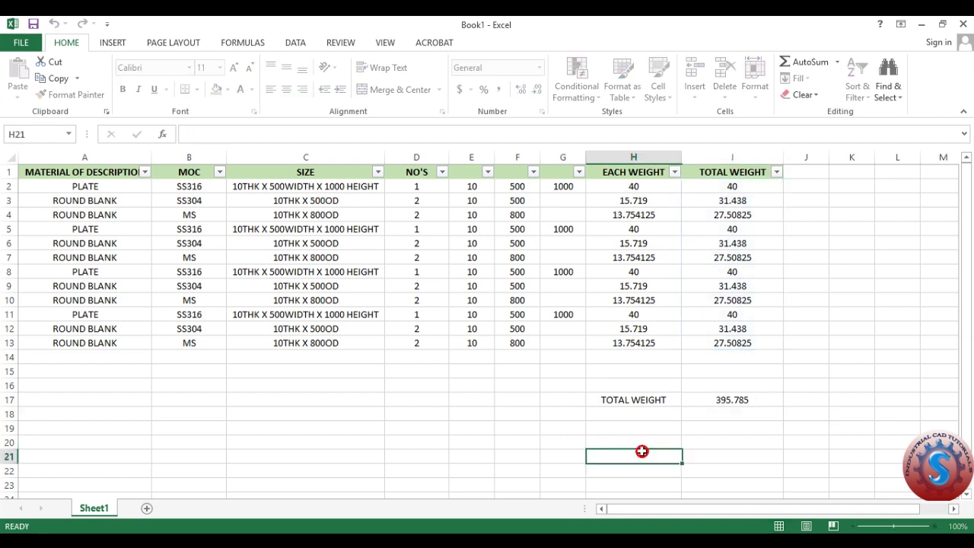
{"action": "left_click_drag", "start_coordinate": [722, 185], "coordinate": [723, 338]}
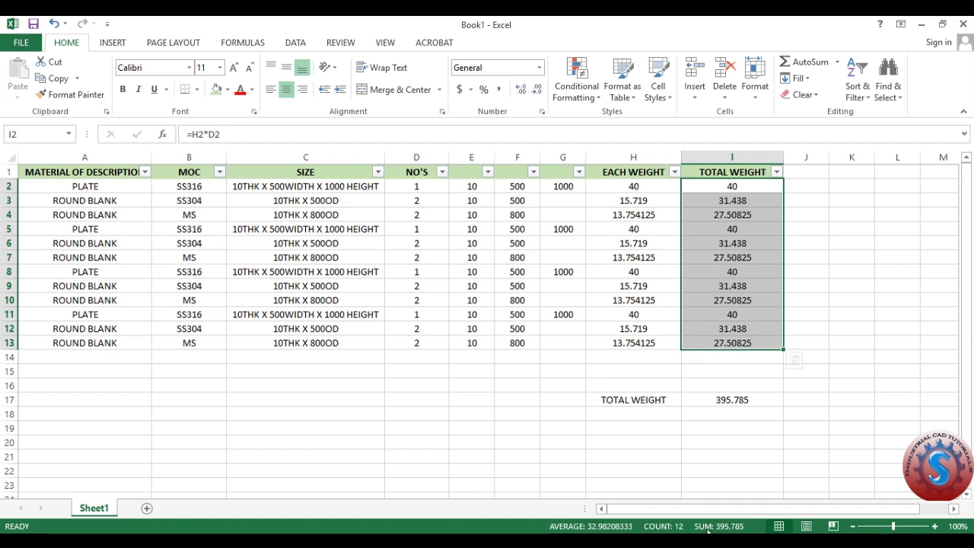
Run a spell check on the selected TOTAL WEIGHT values I2:I13, close its message and deselect the range.
{"action": "key", "text": "F7"}
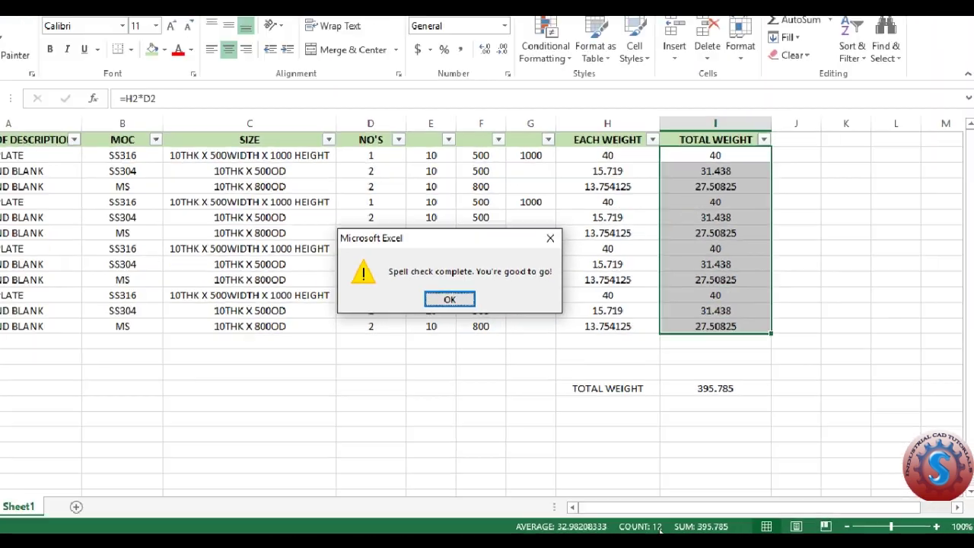
{"action": "key", "text": "Return"}
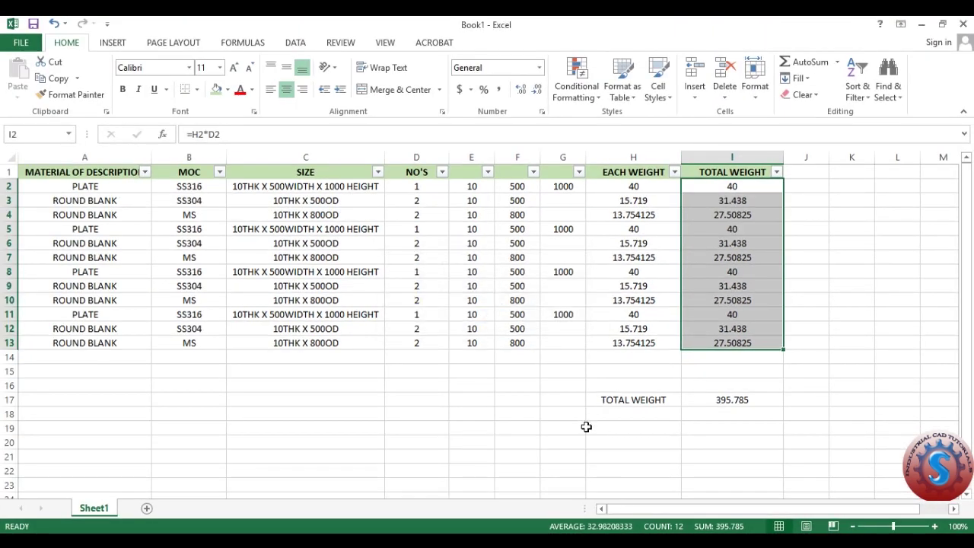
{"action": "left_click", "coordinate": [476, 465]}
{"action": "left_click", "coordinate": [487, 399]}
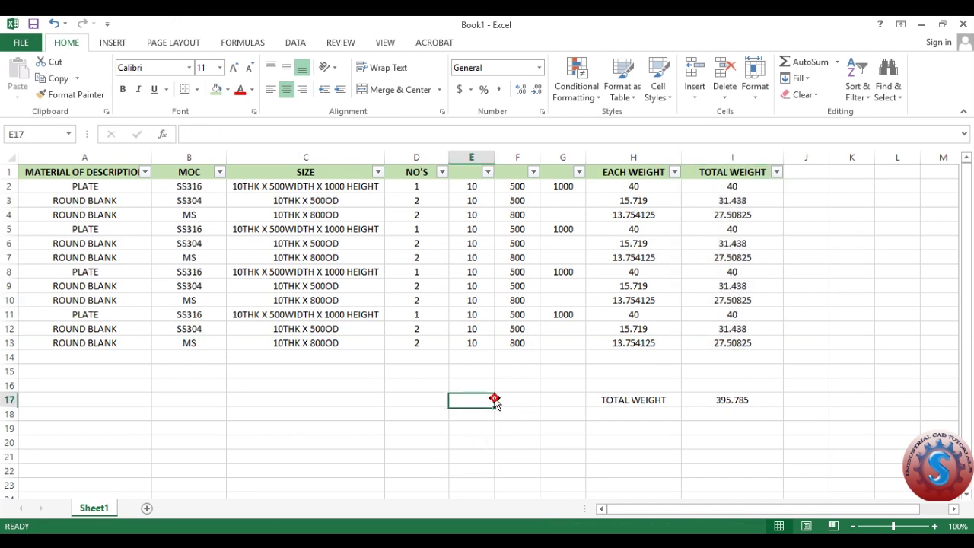
{"action": "left_click", "coordinate": [478, 440]}
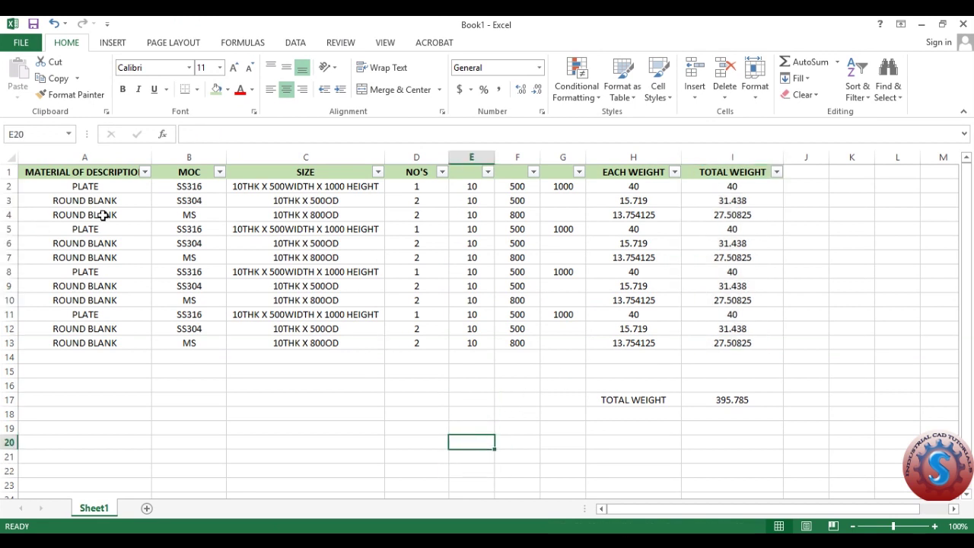
Filter the MATERIAL OF DESCRIPTION column to show only the PLATE rows.
{"action": "left_click", "coordinate": [94, 186]}
{"action": "left_click", "coordinate": [146, 173]}
{"action": "left_click", "coordinate": [147, 173]}
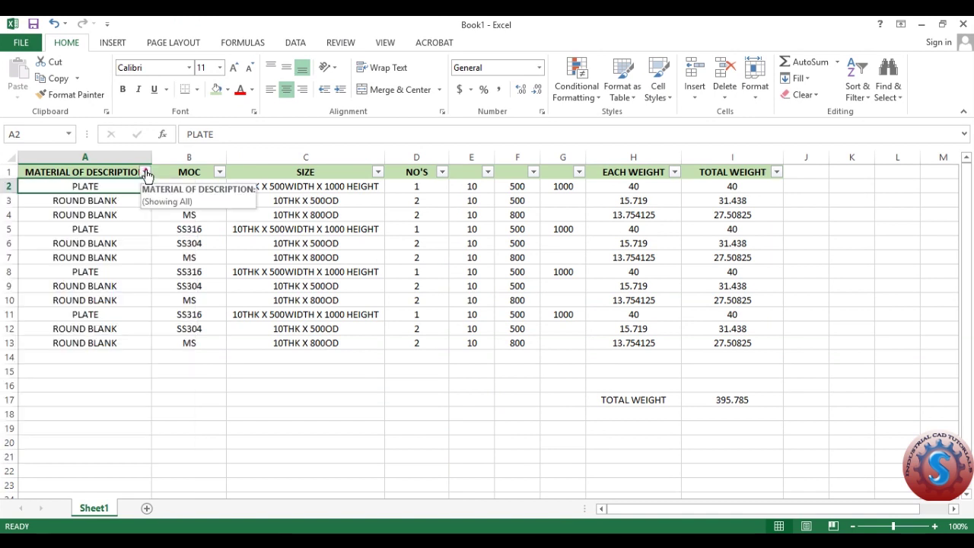
{"action": "left_click", "coordinate": [146, 172]}
{"action": "left_click", "coordinate": [146, 173]}
{"action": "left_click", "coordinate": [146, 173]}
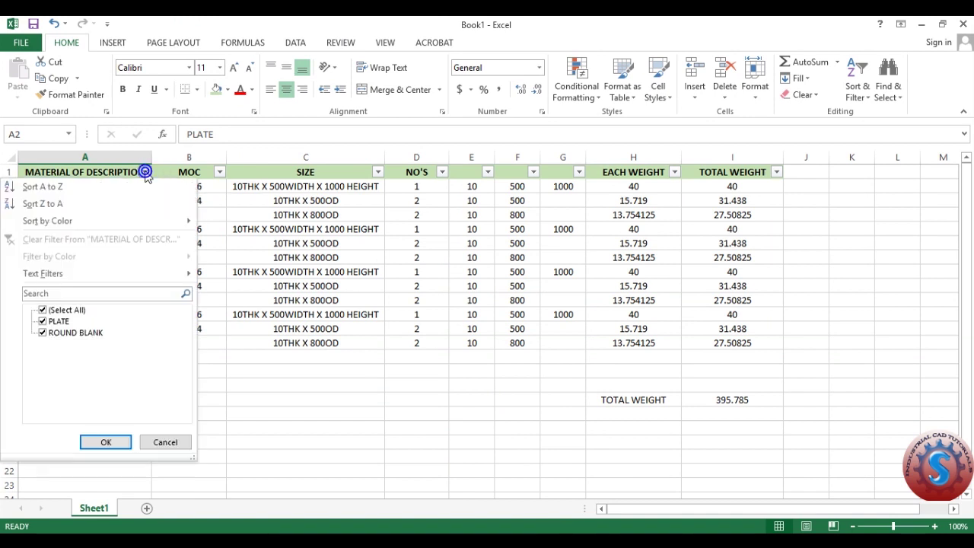
{"action": "left_click", "coordinate": [44, 333]}
{"action": "left_click", "coordinate": [106, 442]}
Check the sum of the TOTAL WEIGHT values for the filtered PLATE rows.
{"action": "left_click", "coordinate": [102, 214]}
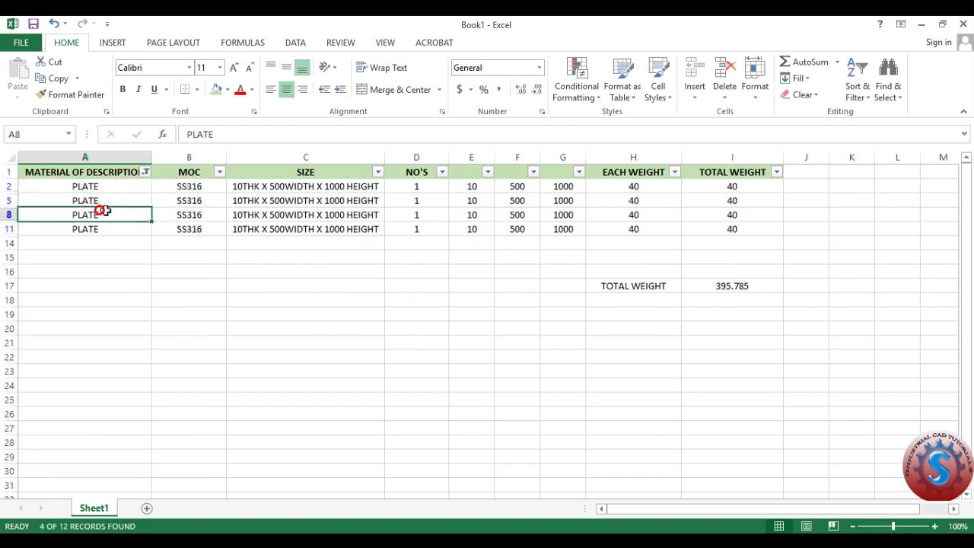
{"action": "left_click", "coordinate": [192, 199]}
{"action": "left_click", "coordinate": [510, 255]}
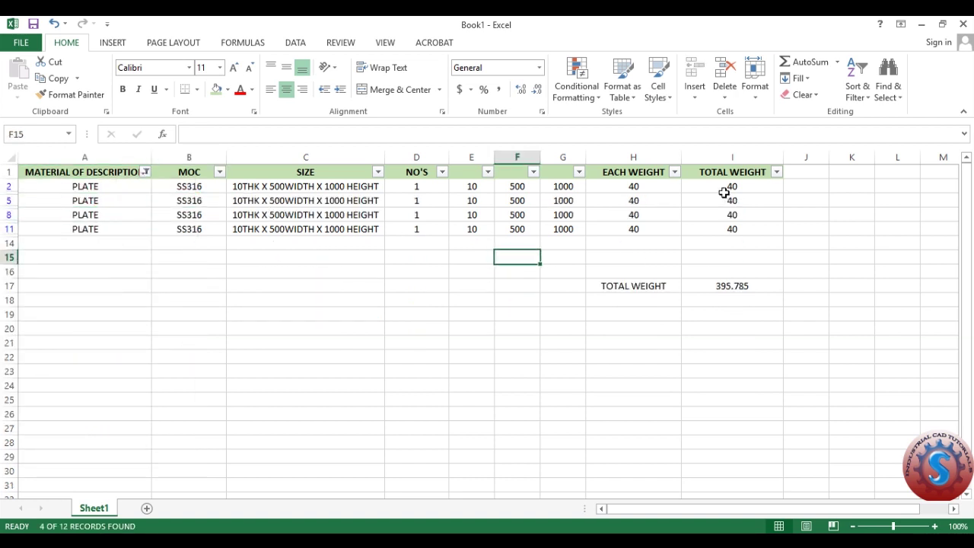
{"action": "left_click_drag", "start_coordinate": [723, 193], "coordinate": [723, 228]}
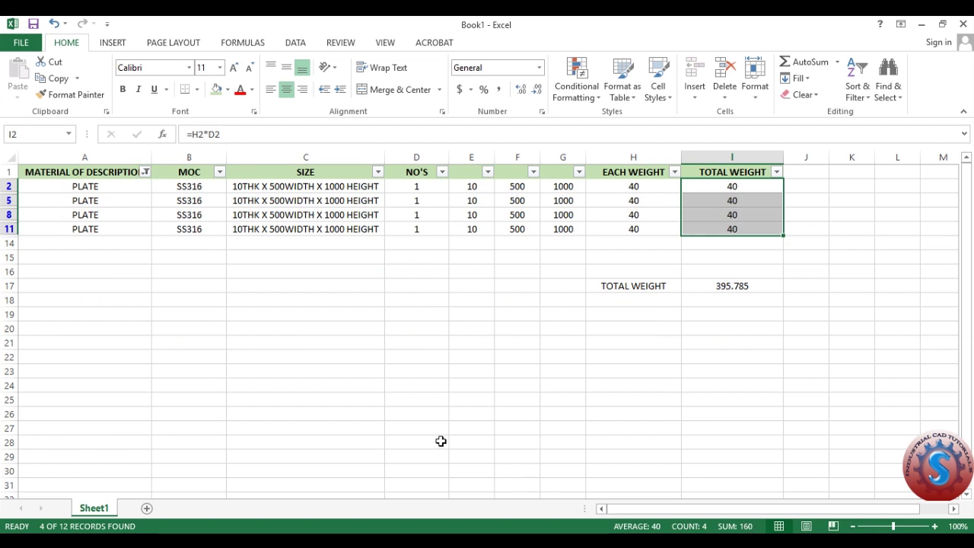
{"action": "left_click", "coordinate": [428, 411]}
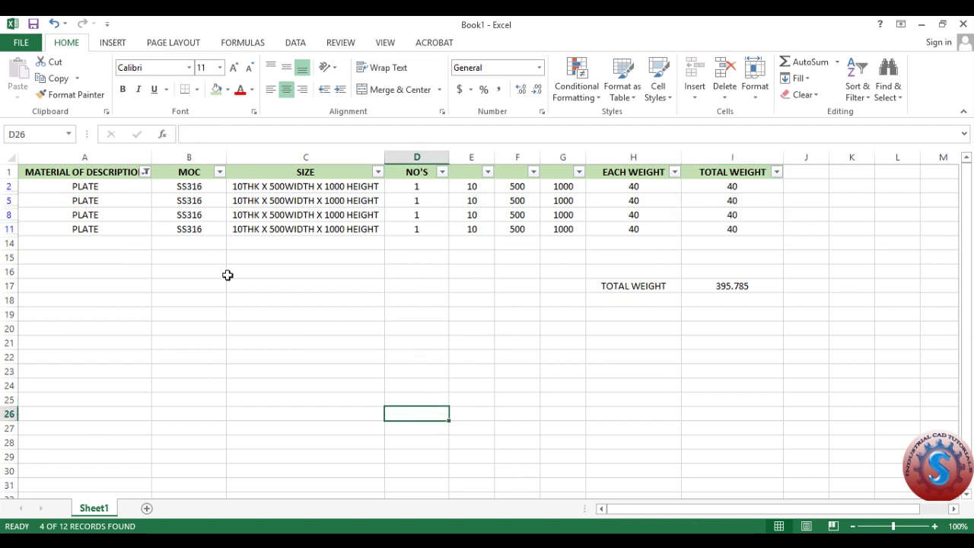
Show all materials again in the MATERIAL OF DESCRIPTION column filter.
{"action": "left_click", "coordinate": [145, 172]}
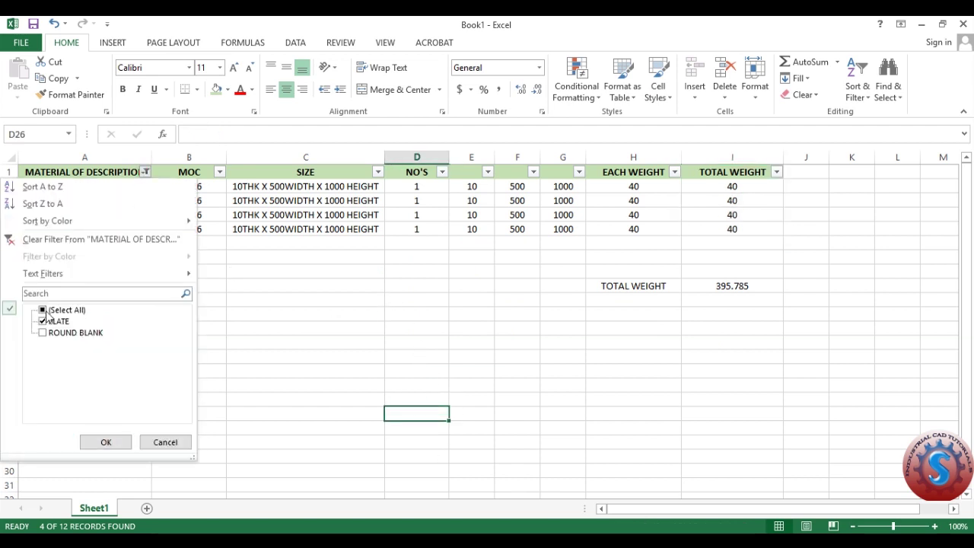
{"action": "left_click", "coordinate": [43, 310]}
{"action": "left_click", "coordinate": [106, 442]}
{"action": "left_click", "coordinate": [203, 382]}
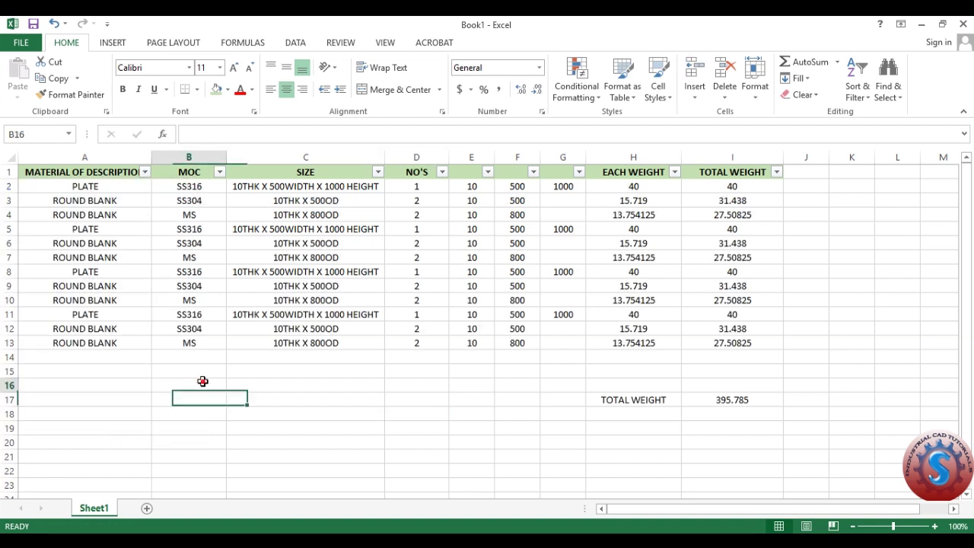
Filter the MOC column to show only MS, excluding SS304 and SS316.
{"action": "left_click", "coordinate": [219, 172]}
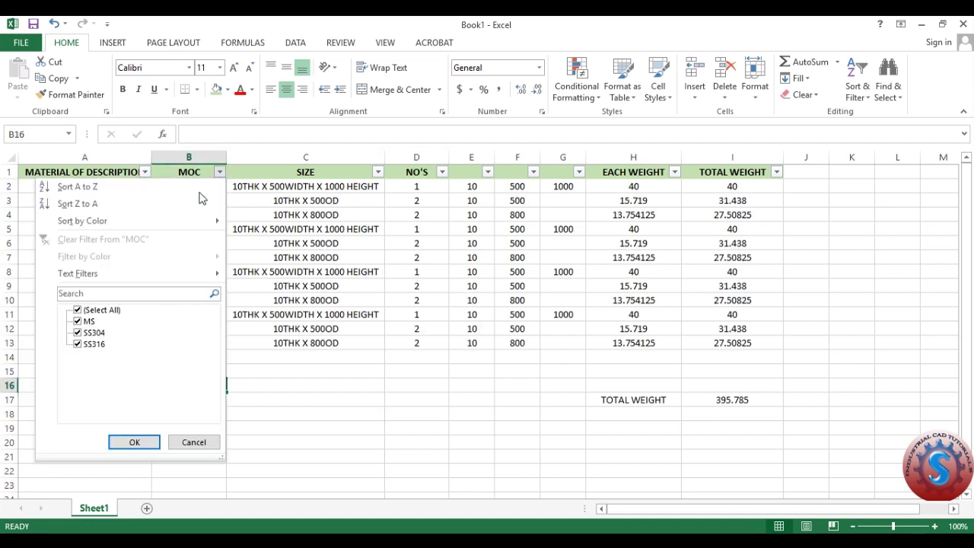
{"action": "left_click", "coordinate": [78, 333]}
{"action": "left_click", "coordinate": [77, 344]}
{"action": "left_click", "coordinate": [135, 442]}
{"action": "left_click", "coordinate": [232, 369]}
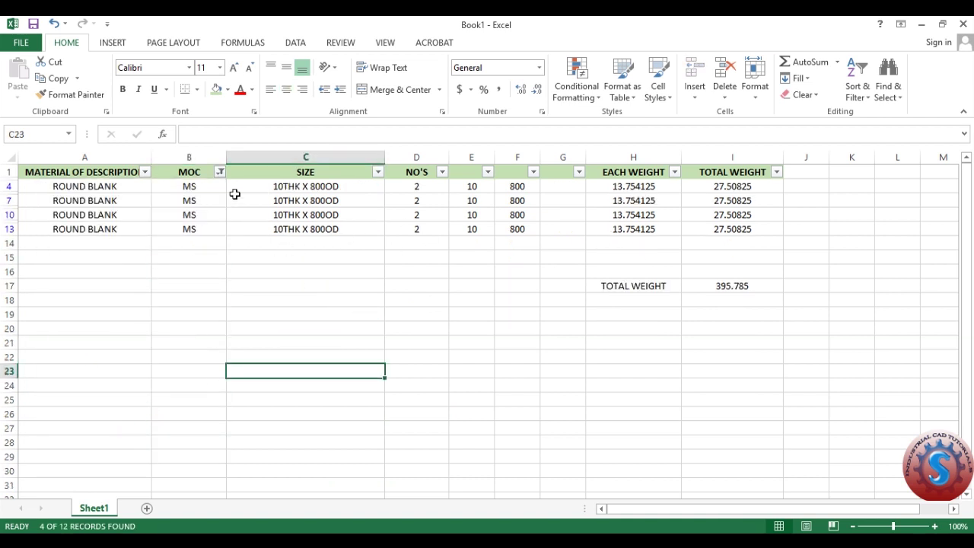
Reselect all values in the MOC column filter to restore the full list.
{"action": "left_click", "coordinate": [219, 172]}
{"action": "left_click", "coordinate": [80, 311]}
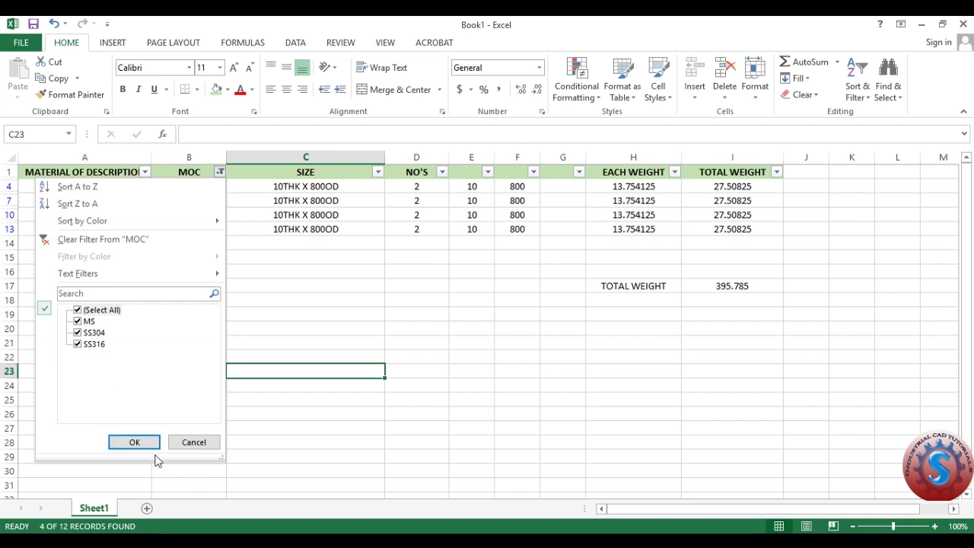
{"action": "left_click", "coordinate": [134, 442]}
{"action": "left_click", "coordinate": [351, 366]}
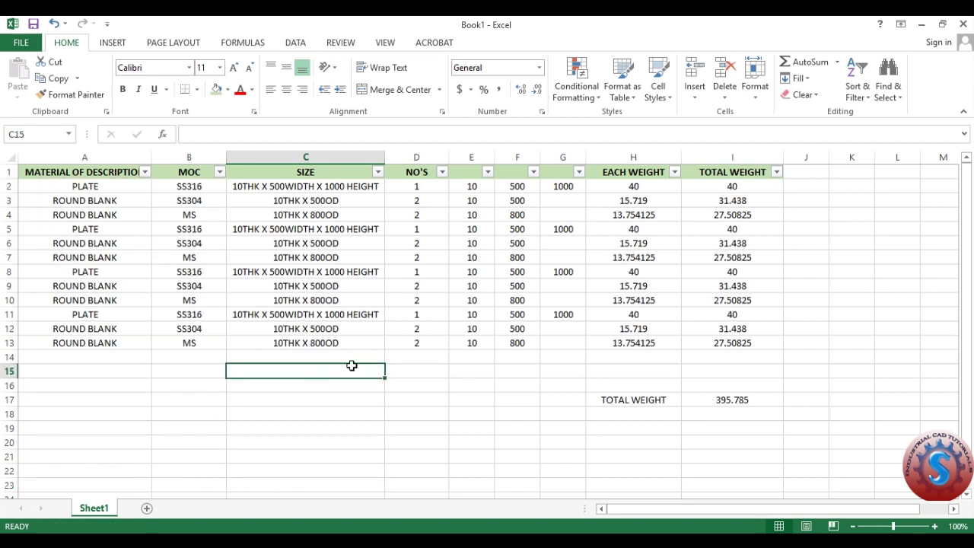
Filter the NO'S column to show only rows with quantity 2.
{"action": "left_click", "coordinate": [442, 172]}
{"action": "left_click", "coordinate": [301, 322]}
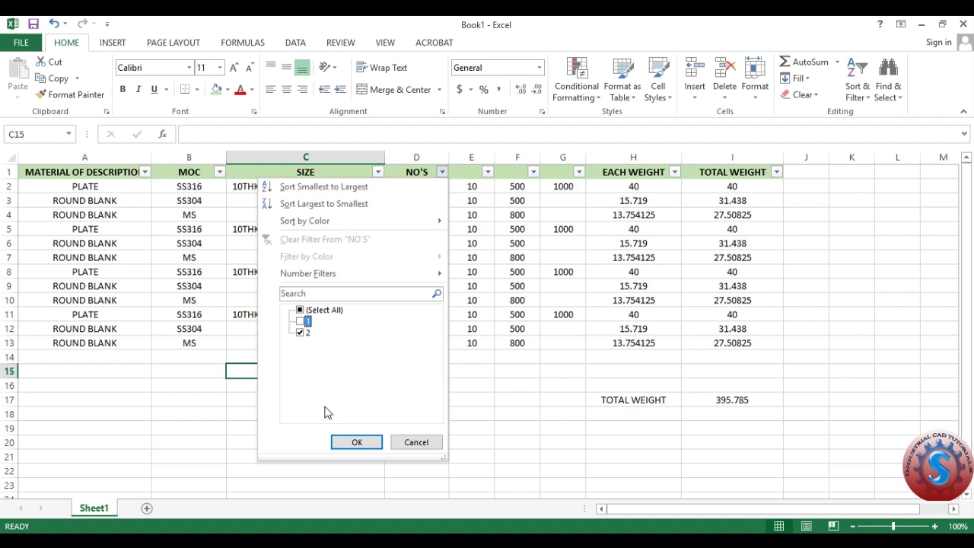
{"action": "left_click", "coordinate": [352, 442]}
{"action": "left_click_drag", "start_coordinate": [423, 186], "coordinate": [413, 285]}
{"action": "left_click", "coordinate": [381, 398]}
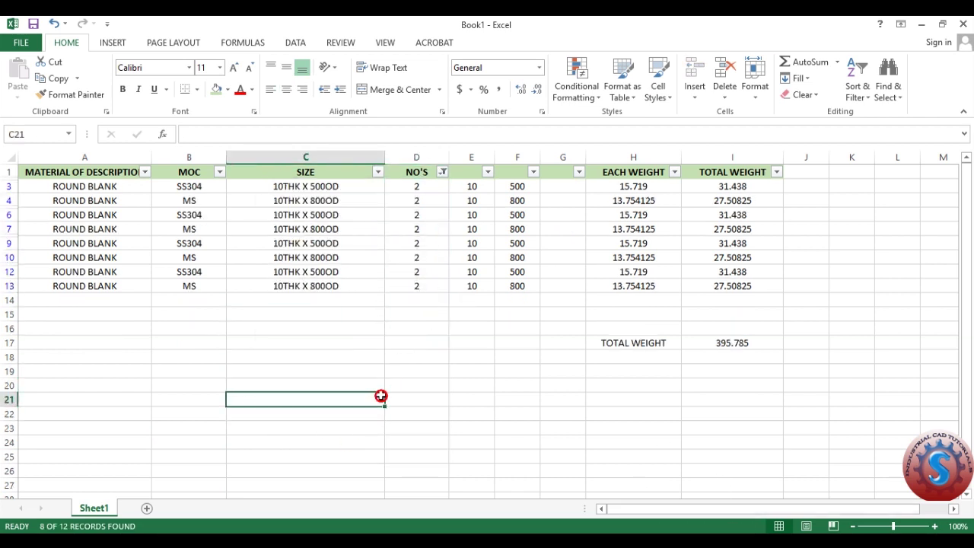
{"action": "left_click", "coordinate": [518, 186]}
{"action": "left_click", "coordinate": [397, 366]}
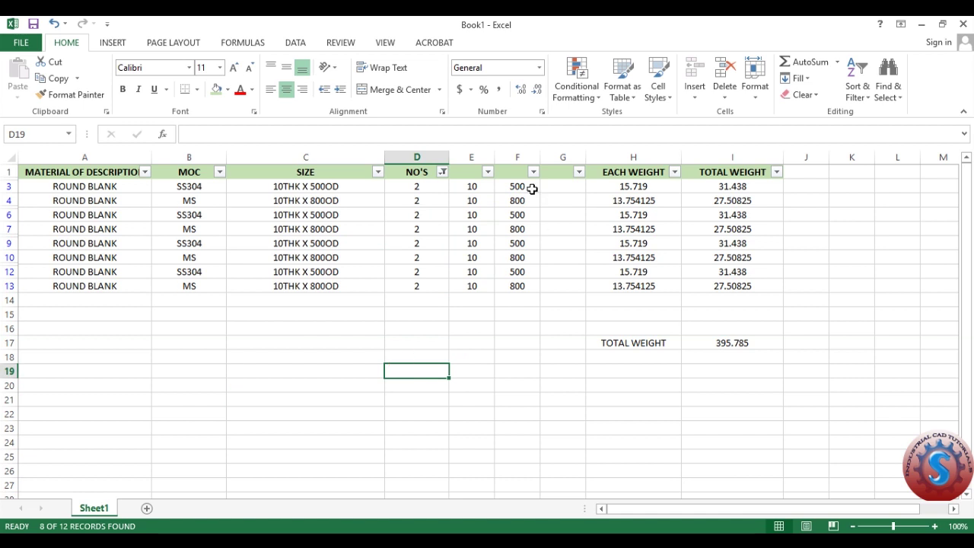
Filter column F to show only the rows with the value 800.
{"action": "left_click", "coordinate": [534, 171]}
{"action": "left_click", "coordinate": [391, 321]}
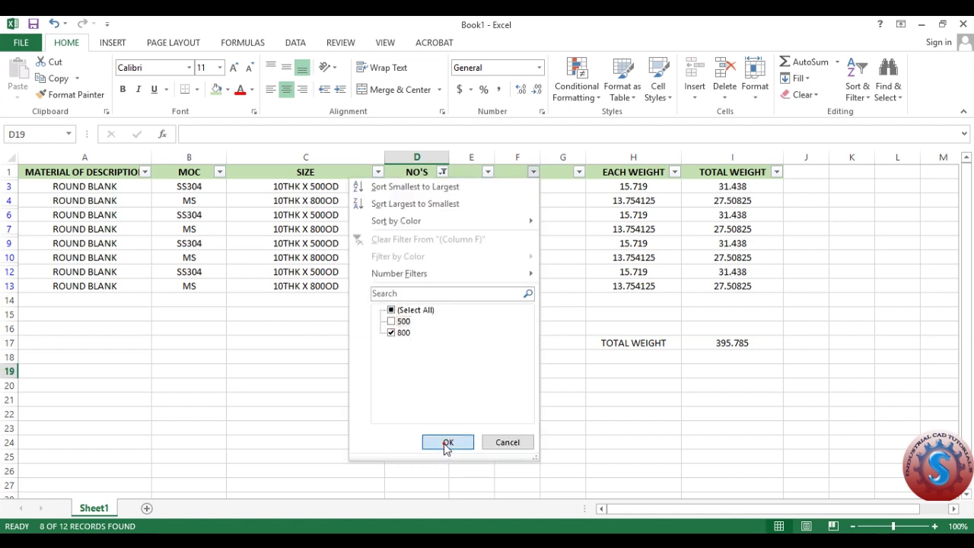
{"action": "left_click", "coordinate": [447, 442]}
{"action": "left_click", "coordinate": [348, 329]}
Reselect all values in the column F filter.
{"action": "left_click", "coordinate": [534, 171]}
{"action": "left_click", "coordinate": [411, 309]}
{"action": "left_click", "coordinate": [448, 442]}
{"action": "left_click", "coordinate": [404, 376]}
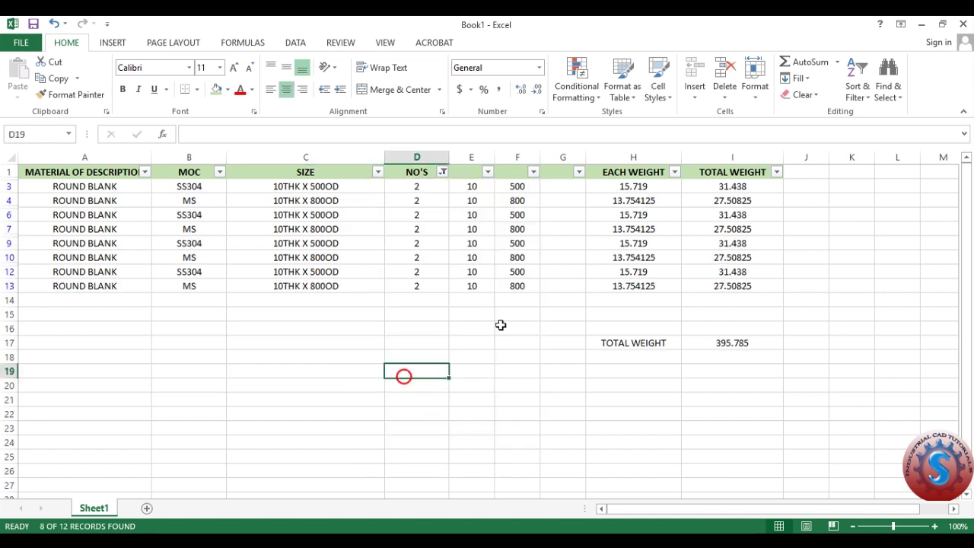
Examine the EACH WEIGHT values of the filtered ROUND BLANK rows.
{"action": "left_click", "coordinate": [641, 183]}
{"action": "left_click", "coordinate": [638, 234]}
{"action": "left_click", "coordinate": [637, 213]}
{"action": "left_click", "coordinate": [639, 187]}
{"action": "left_click", "coordinate": [636, 286]}
{"action": "left_click", "coordinate": [532, 363]}
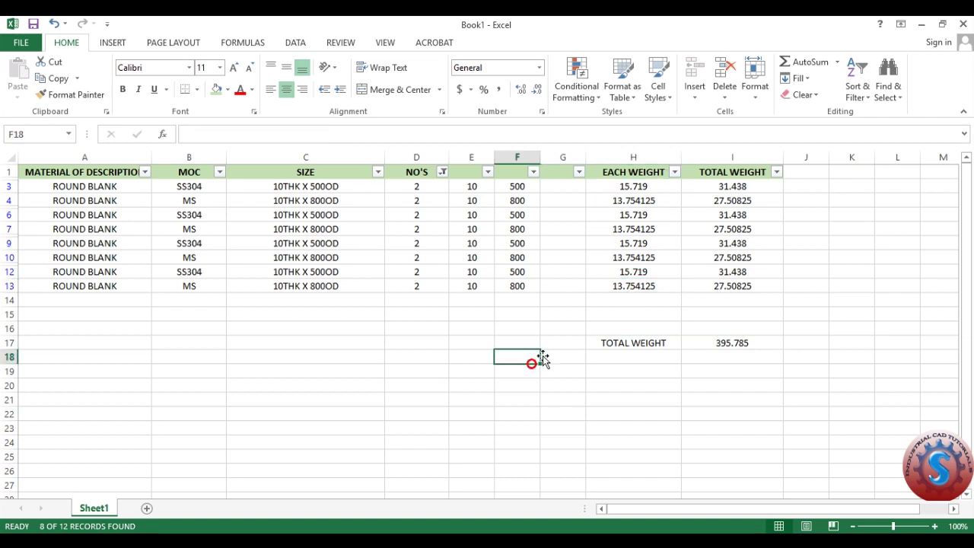
{"action": "left_click", "coordinate": [289, 355]}
{"action": "left_click", "coordinate": [210, 343]}
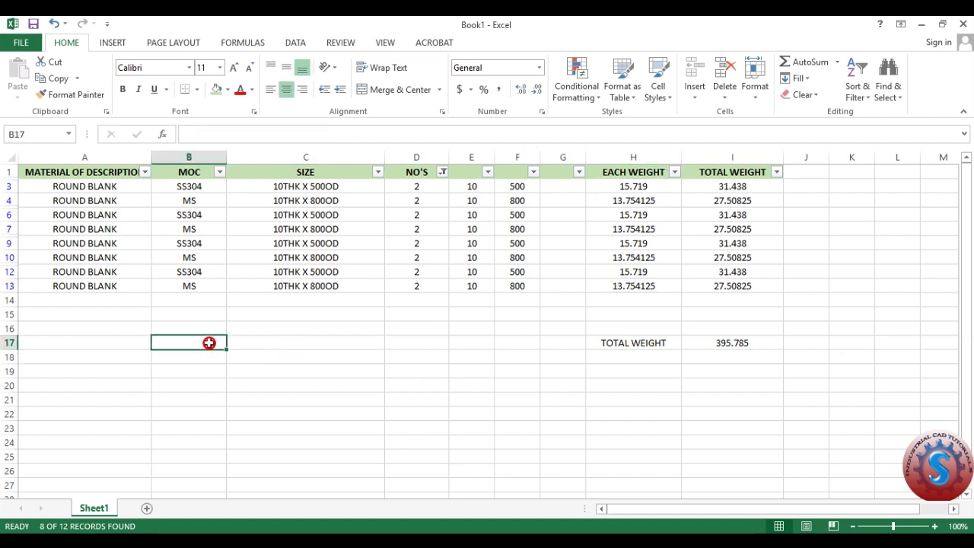
Reselect all quantities in the NO'S column filter to restore the full material list.
{"action": "left_click", "coordinate": [220, 173]}
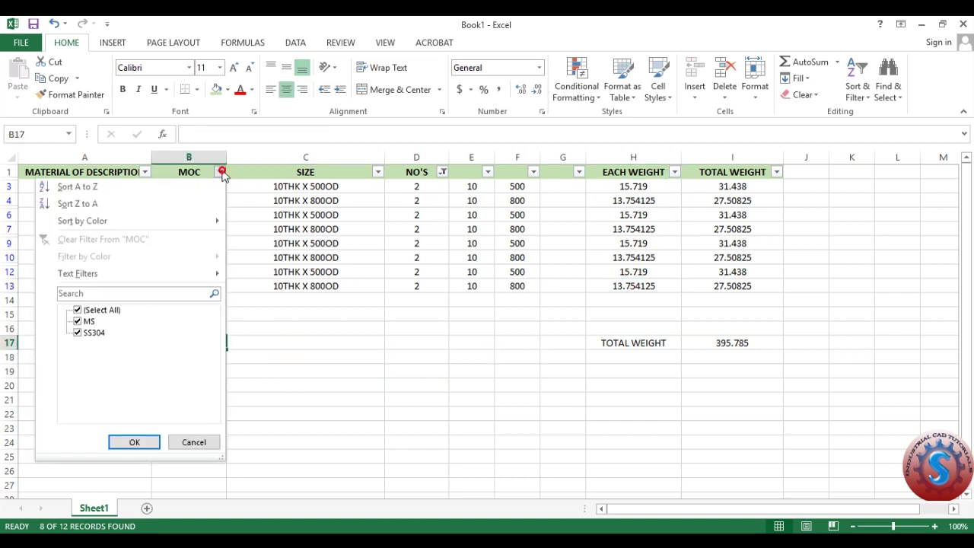
{"action": "left_click", "coordinate": [389, 307]}
{"action": "left_click", "coordinate": [442, 172]}
{"action": "left_click", "coordinate": [300, 321]}
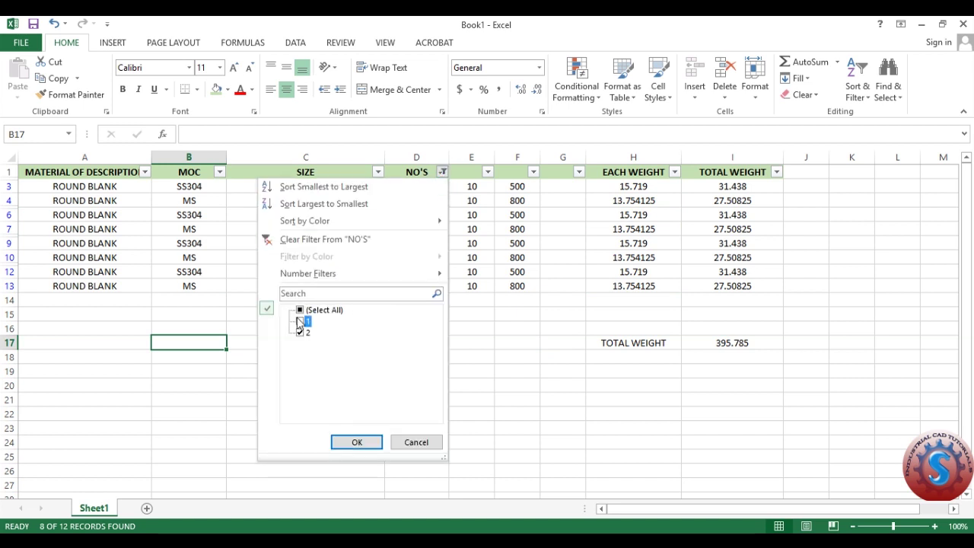
{"action": "left_click", "coordinate": [299, 310]}
{"action": "left_click", "coordinate": [299, 310]}
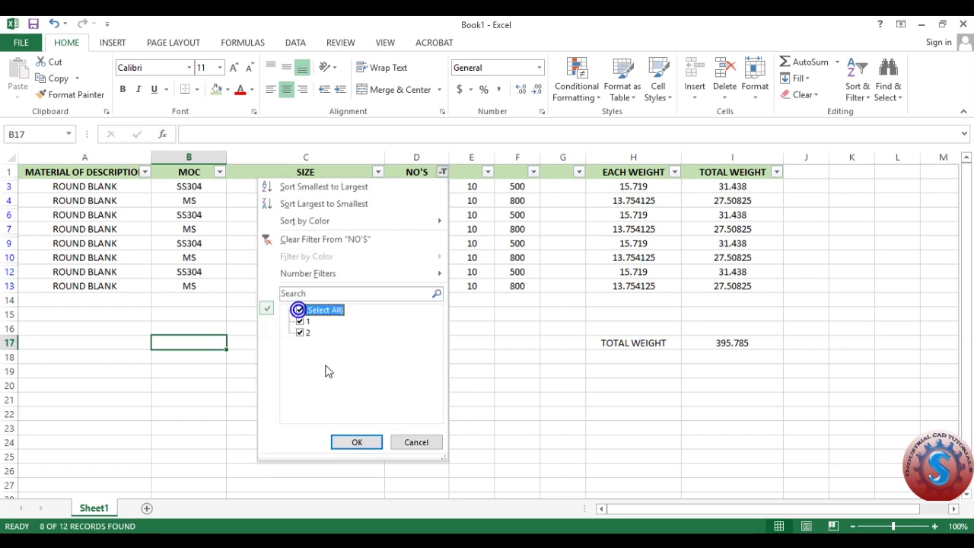
{"action": "left_click", "coordinate": [366, 451]}
{"action": "left_click", "coordinate": [375, 412]}
{"action": "left_click", "coordinate": [606, 440]}
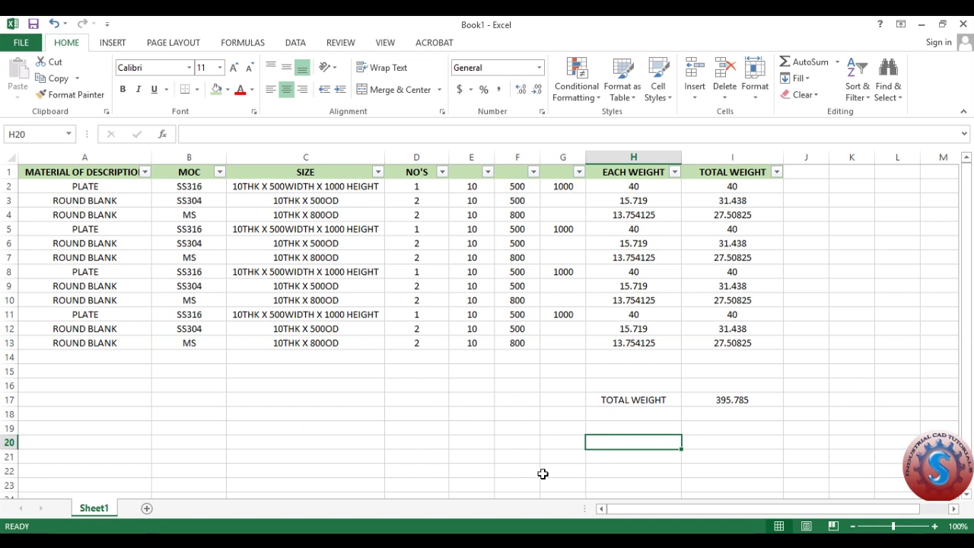
{"action": "left_click", "coordinate": [552, 457]}
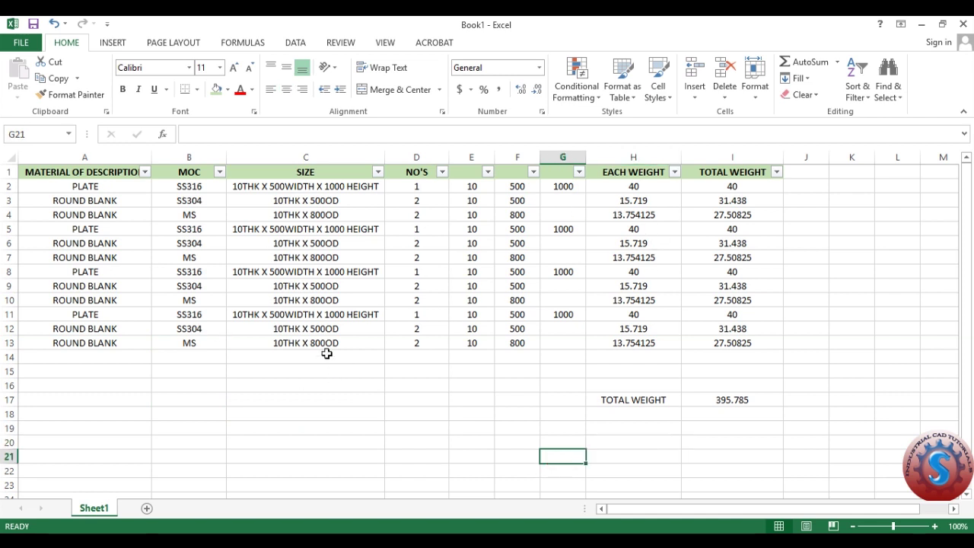
{"action": "left_click", "coordinate": [738, 171]}
{"action": "left_click", "coordinate": [333, 363]}
{"action": "left_click", "coordinate": [330, 398]}
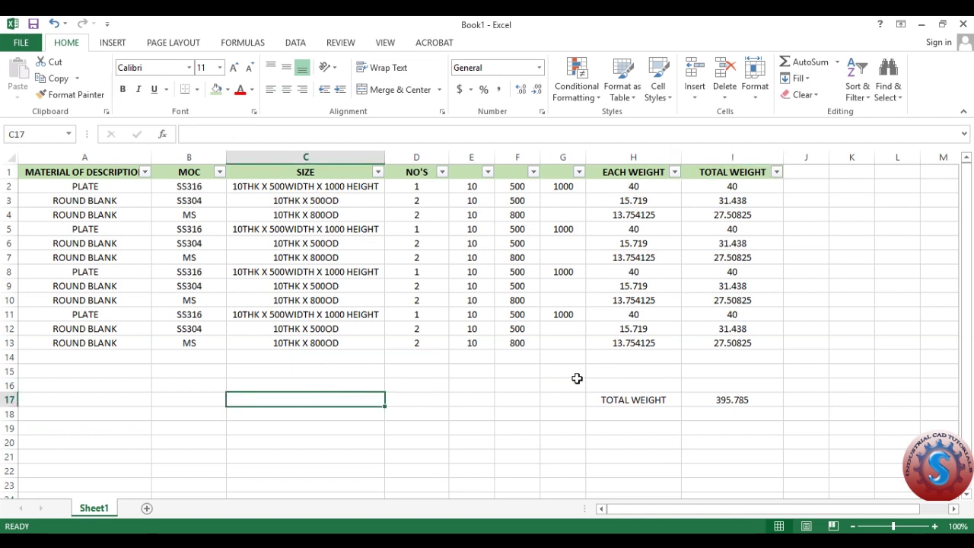
{"action": "scroll", "coordinate": [577, 379], "scroll_direction": "down", "scroll_amount": 2}
{"action": "scroll", "coordinate": [570, 387], "scroll_direction": "up", "scroll_amount": 2}
{"action": "key", "text": "alt+Tab"}
{"action": "key", "text": "alt+Tab"}
{"action": "left_click", "coordinate": [472, 464]}
Fill the overall TOTAL WEIGHT label and its value in H17:I17 with the gold theme color.
{"action": "left_click_drag", "start_coordinate": [752, 398], "coordinate": [619, 398]}
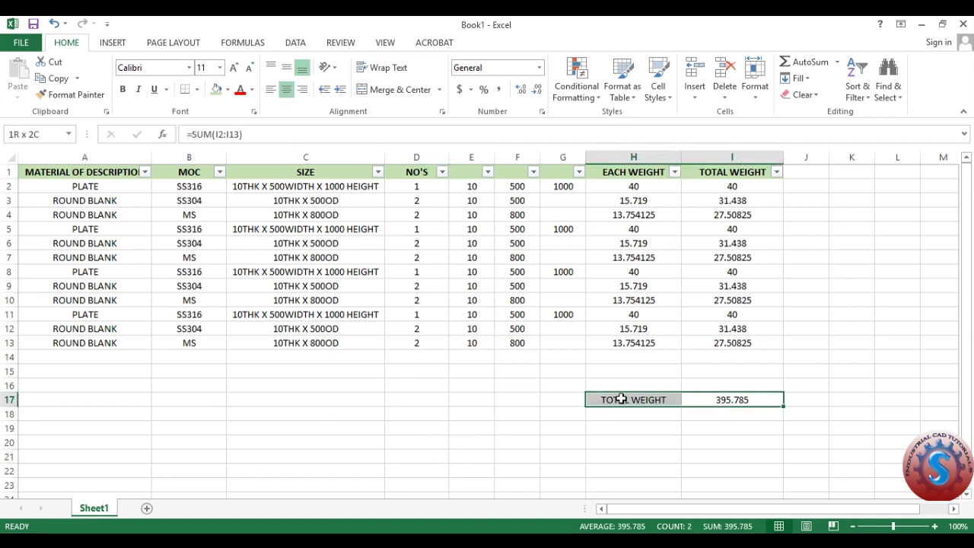
{"action": "left_click", "coordinate": [227, 91]}
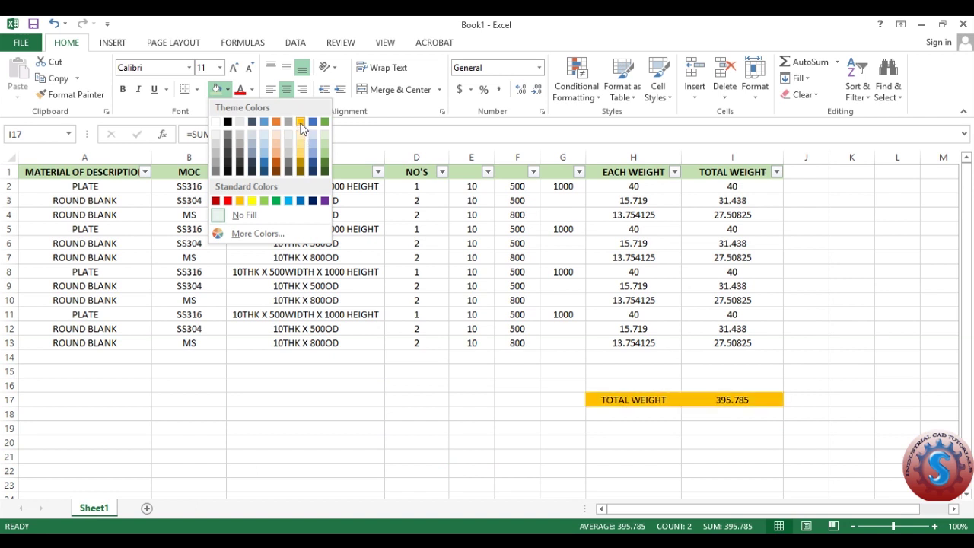
{"action": "left_click", "coordinate": [301, 122]}
{"action": "left_click", "coordinate": [300, 399]}
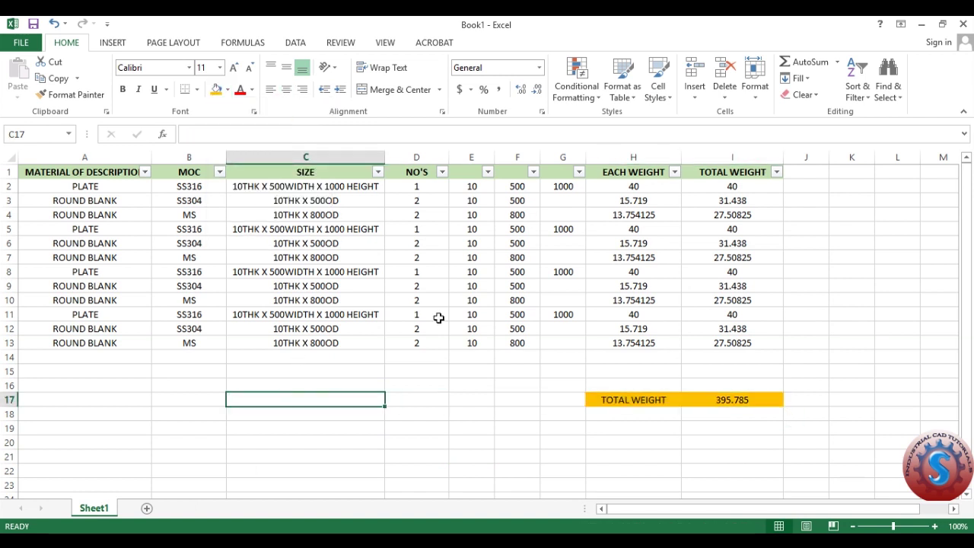
Inspect the SUM formula in cell I17 and the range it covers.
{"action": "left_click", "coordinate": [742, 399]}
{"action": "double_click", "coordinate": [749, 399]}
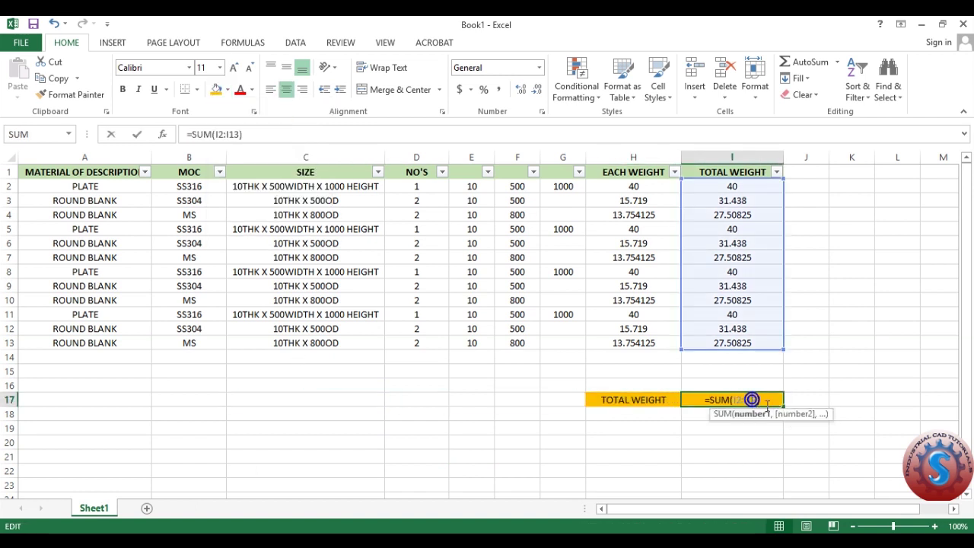
{"action": "left_click", "coordinate": [651, 460]}
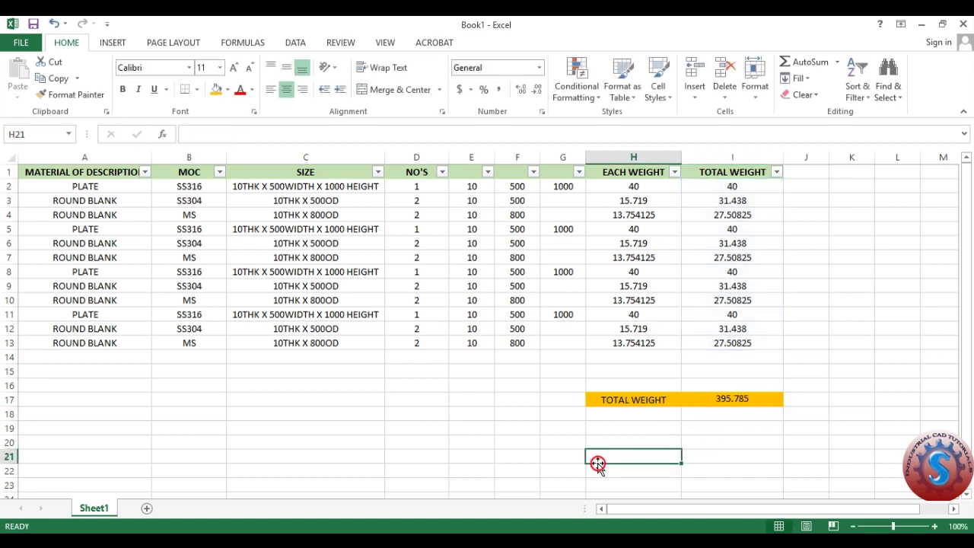
Enter the unit KGS in cell J17 beside the overall total weight.
{"action": "left_click", "coordinate": [814, 400]}
{"action": "type", "text": "KG"}
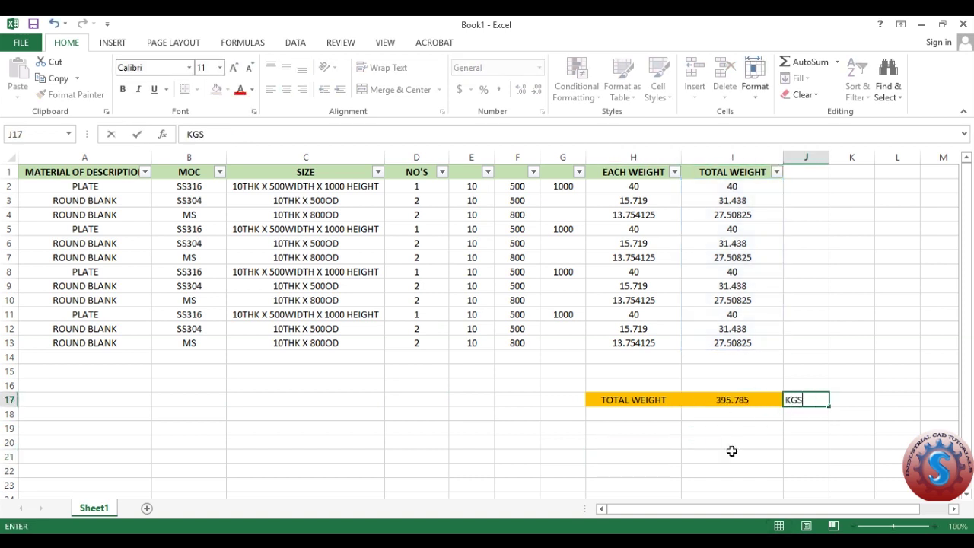
{"action": "type", "text": "S"}
{"action": "left_click", "coordinate": [731, 451]}
Fill the KGS unit cell J17 with a light green theme color.
{"action": "left_click", "coordinate": [798, 400]}
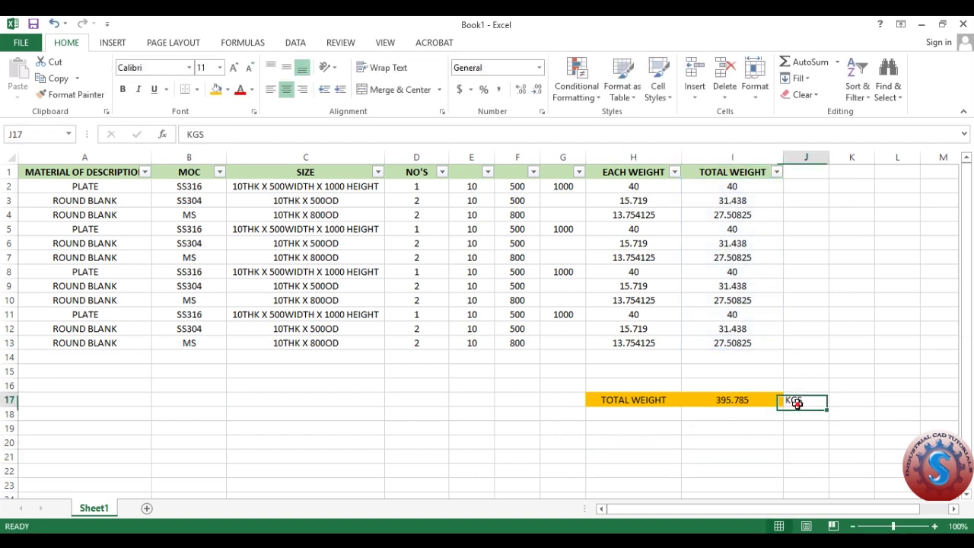
{"action": "left_click", "coordinate": [227, 90]}
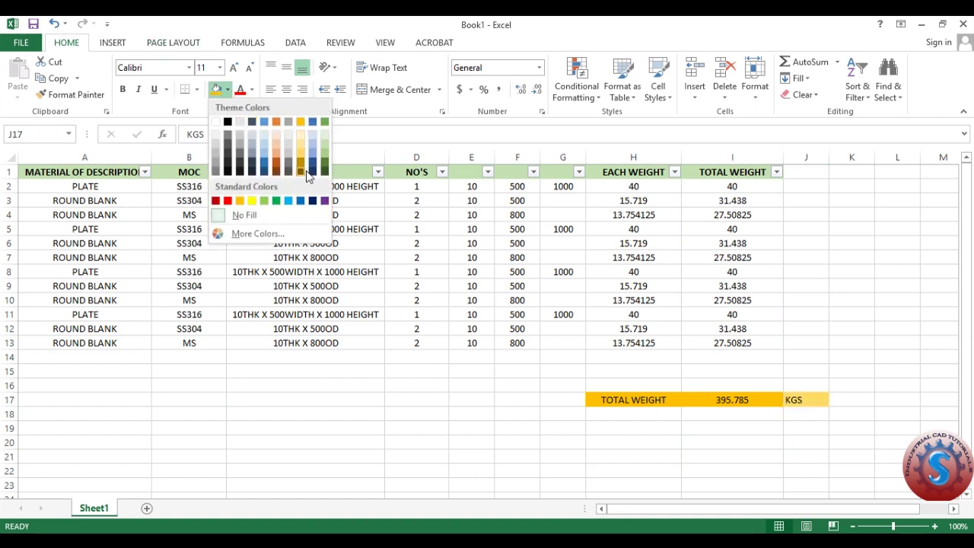
{"action": "left_click", "coordinate": [324, 144]}
{"action": "left_click", "coordinate": [233, 361]}
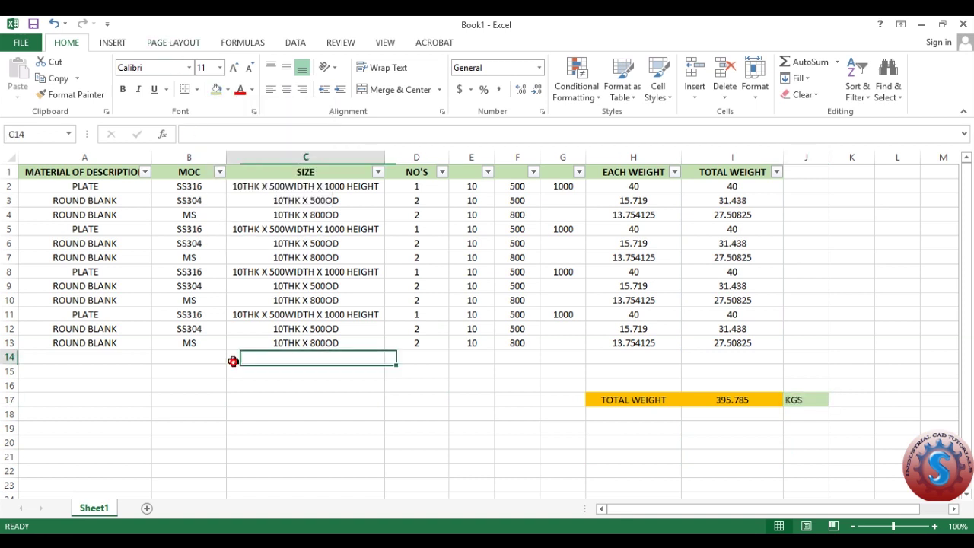
{"action": "left_click", "coordinate": [206, 413]}
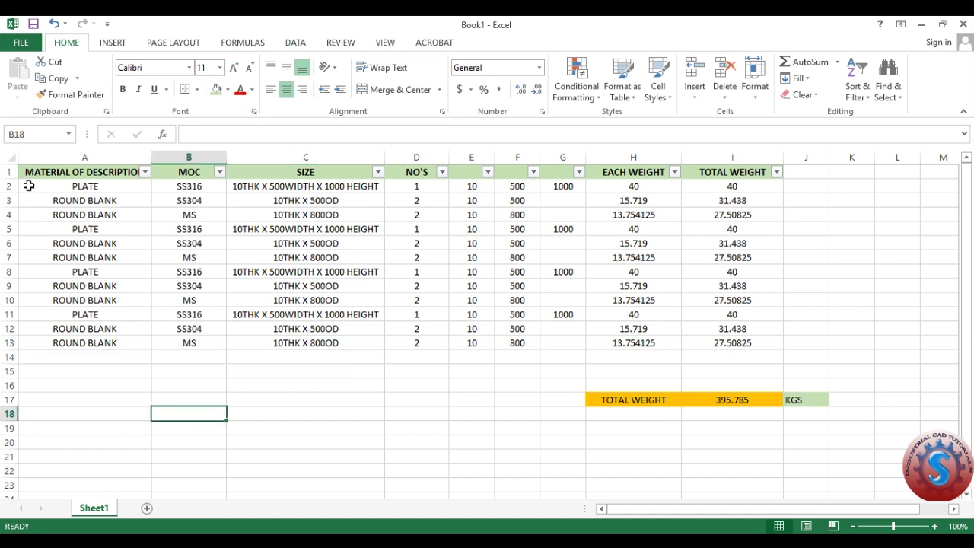
Fill the data rows A2:I13 with the lightest green theme color.
{"action": "left_click_drag", "start_coordinate": [76, 214], "coordinate": [64, 229]}
{"action": "left_click_drag", "start_coordinate": [46, 186], "coordinate": [752, 346]}
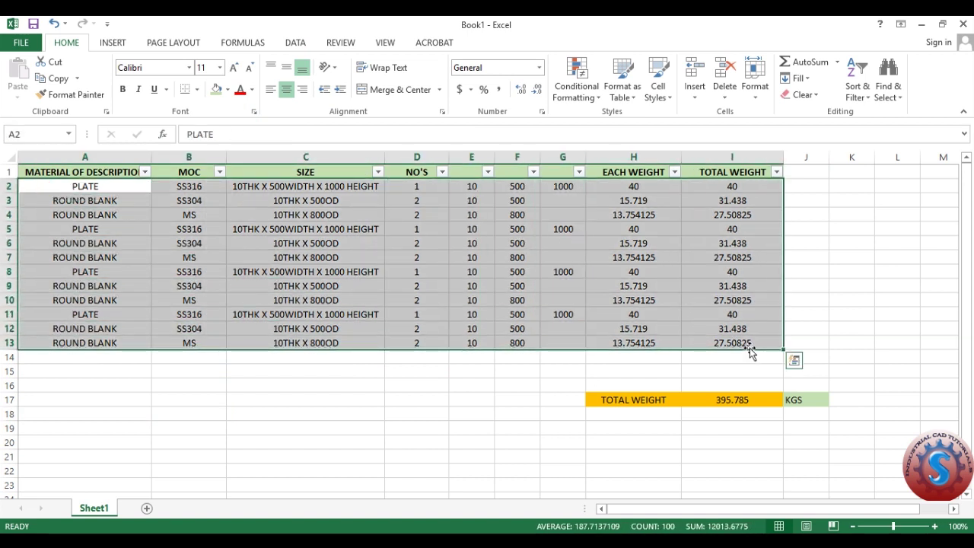
{"action": "left_click", "coordinate": [252, 89]}
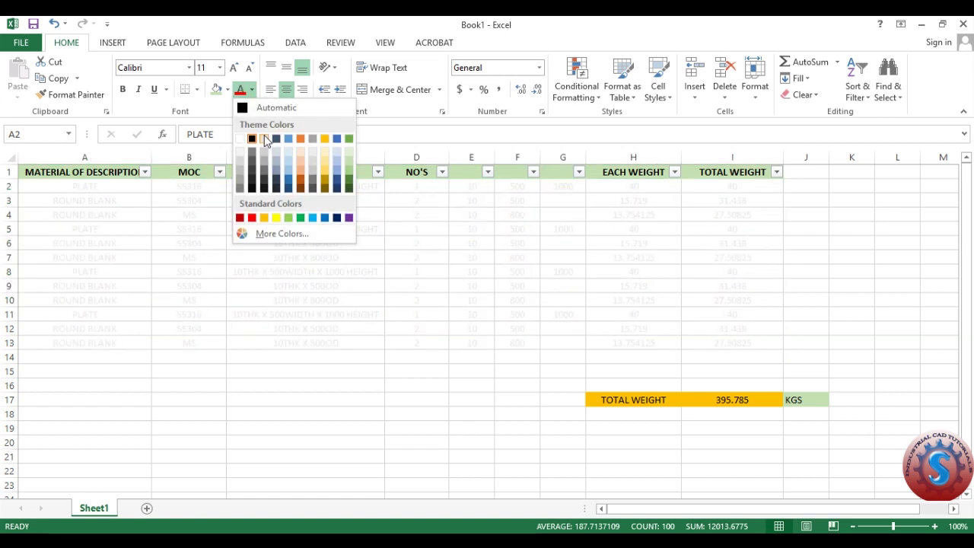
{"action": "left_click", "coordinate": [226, 90]}
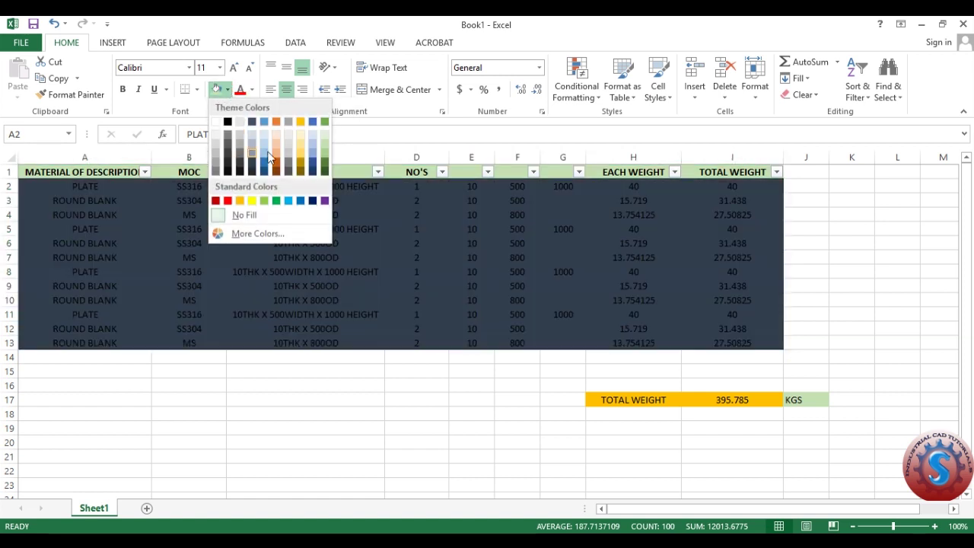
{"action": "left_click", "coordinate": [325, 138]}
{"action": "left_click", "coordinate": [348, 386]}
{"action": "left_click", "coordinate": [370, 270]}
{"action": "left_click", "coordinate": [297, 201]}
{"action": "left_click", "coordinate": [279, 342]}
{"action": "left_click", "coordinate": [281, 383]}
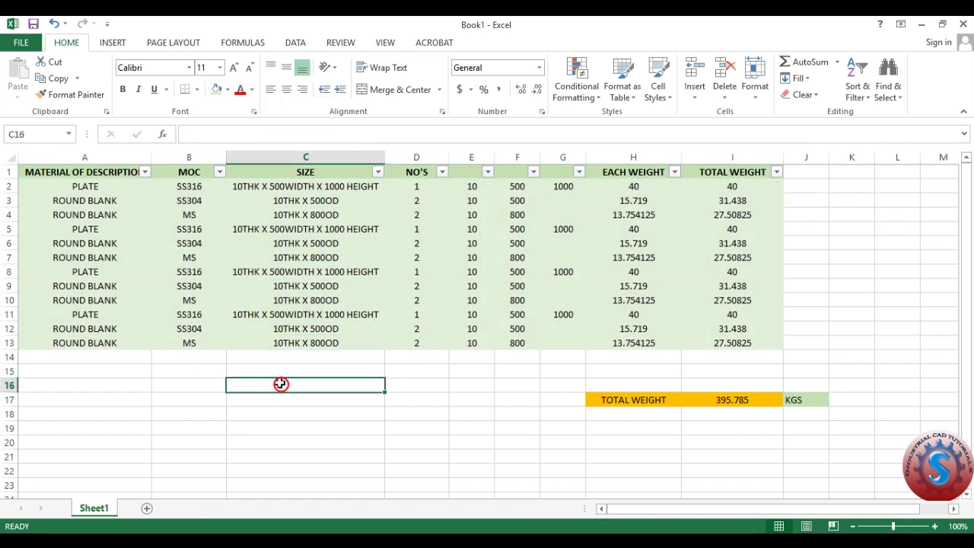
Apply All Borders to the data rows A2:I13.
{"action": "left_click", "coordinate": [41, 188]}
{"action": "left_click_drag", "start_coordinate": [38, 188], "coordinate": [735, 342]}
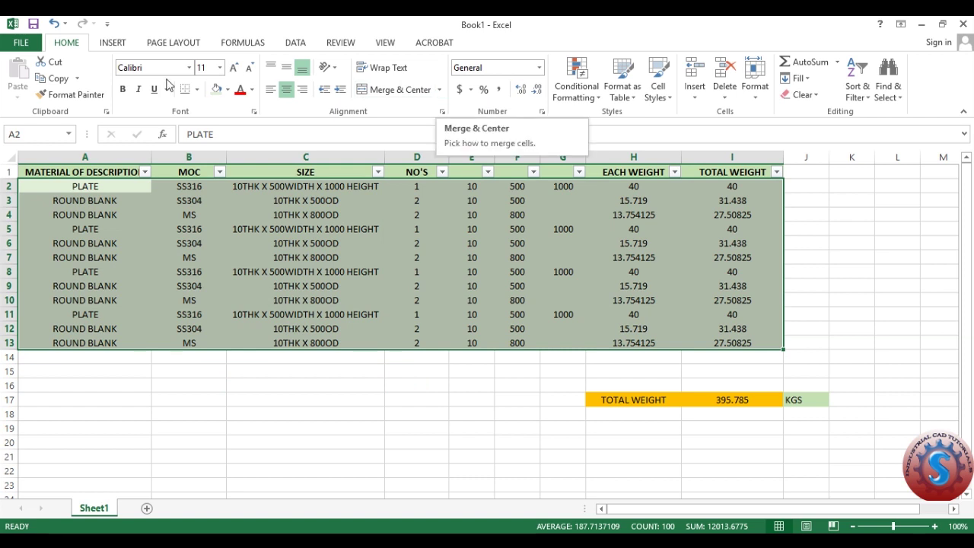
{"action": "left_click", "coordinate": [114, 43]}
{"action": "left_click", "coordinate": [66, 43]}
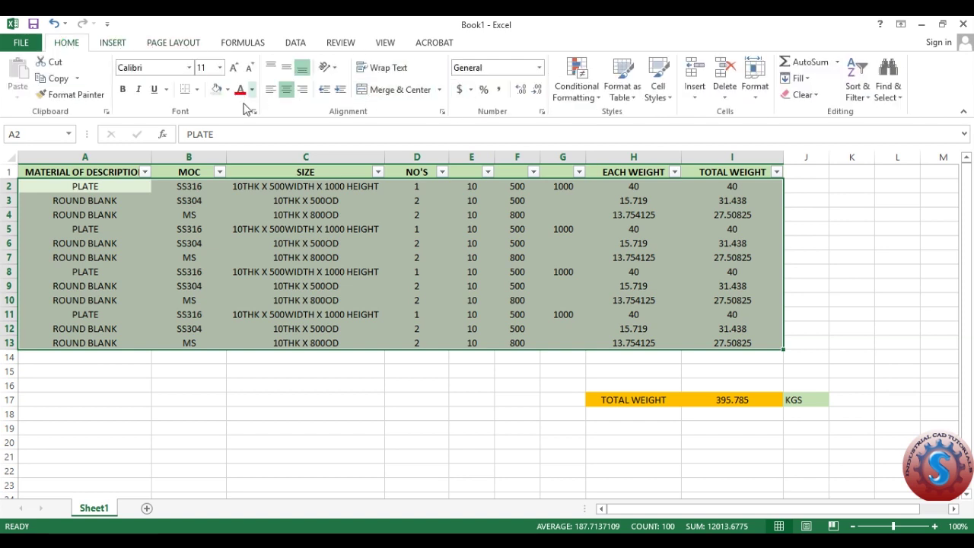
{"action": "left_click", "coordinate": [197, 90]}
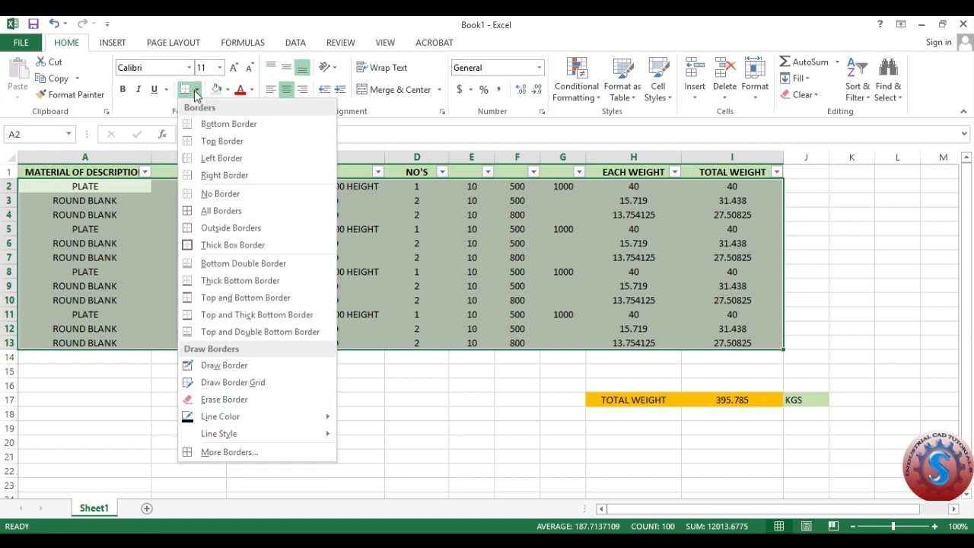
{"action": "left_click", "coordinate": [222, 211]}
{"action": "left_click", "coordinate": [262, 388]}
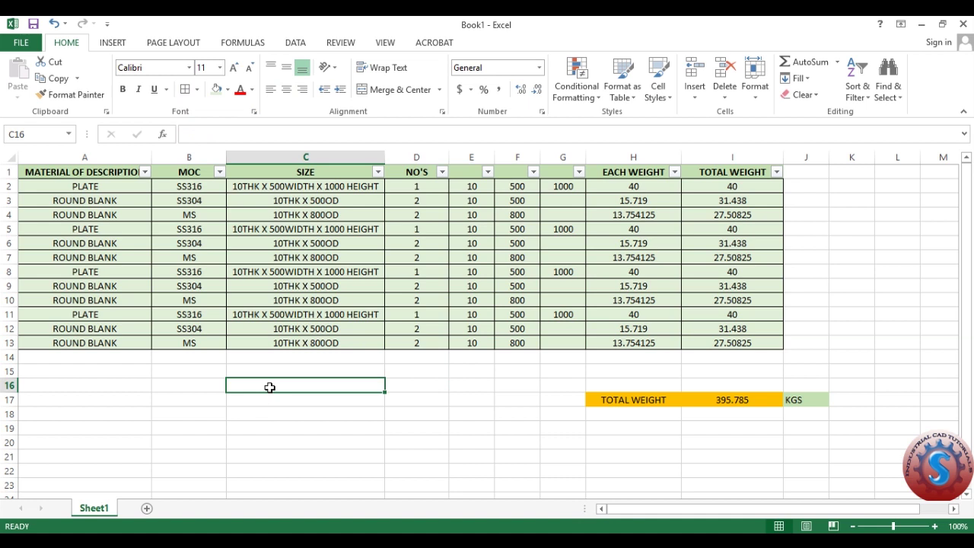
Apply All Borders to the overall total weight cells H17:J17.
{"action": "left_click_drag", "start_coordinate": [602, 400], "coordinate": [815, 404]}
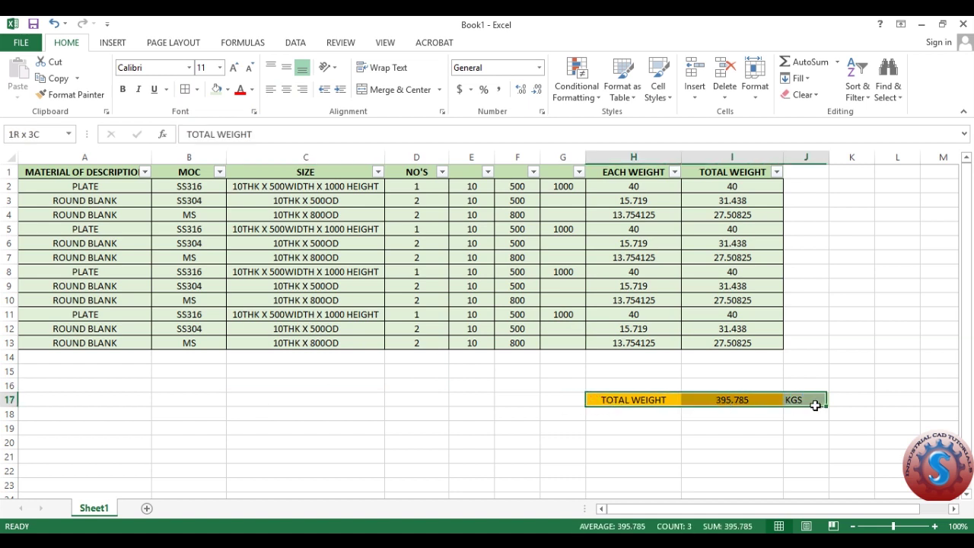
{"action": "left_click", "coordinate": [196, 89]}
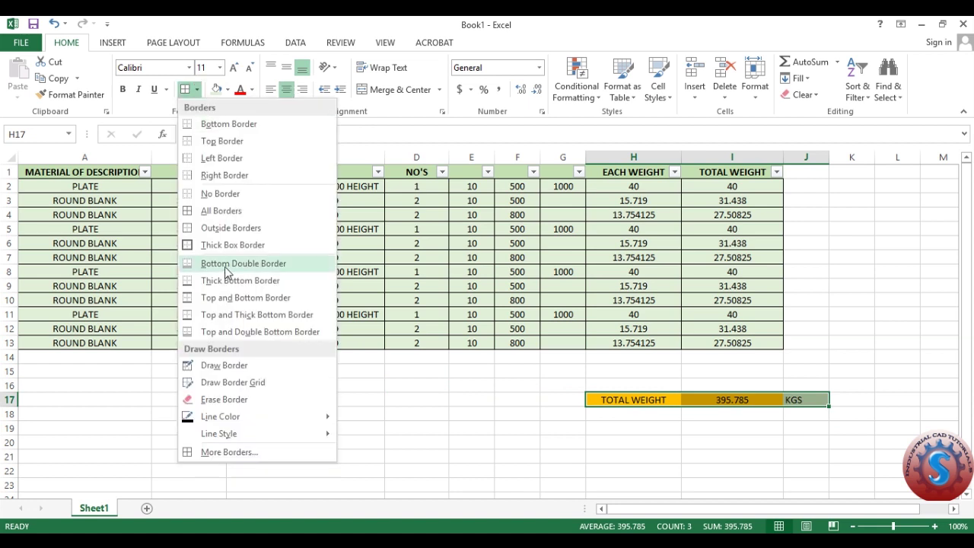
{"action": "left_click", "coordinate": [218, 211]}
{"action": "left_click", "coordinate": [309, 468]}
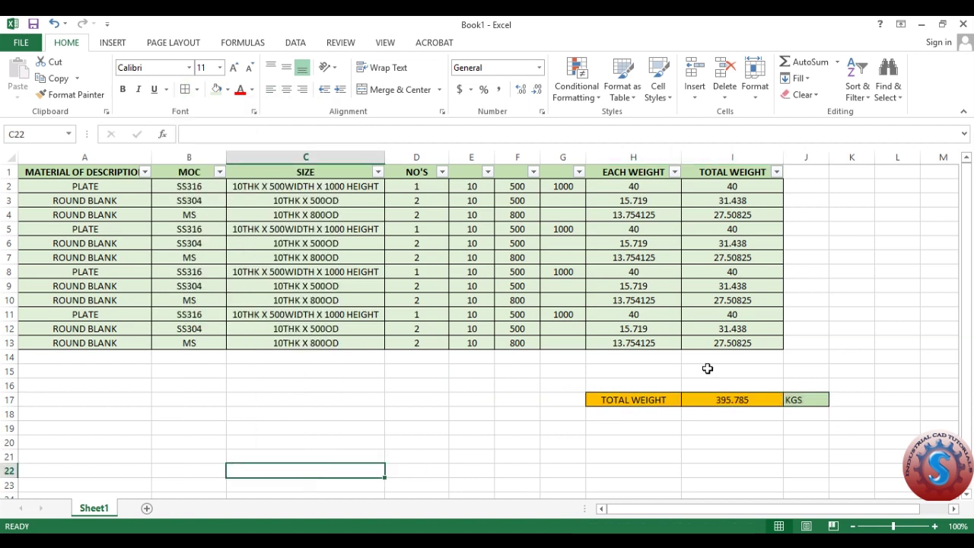
{"action": "left_click", "coordinate": [242, 417]}
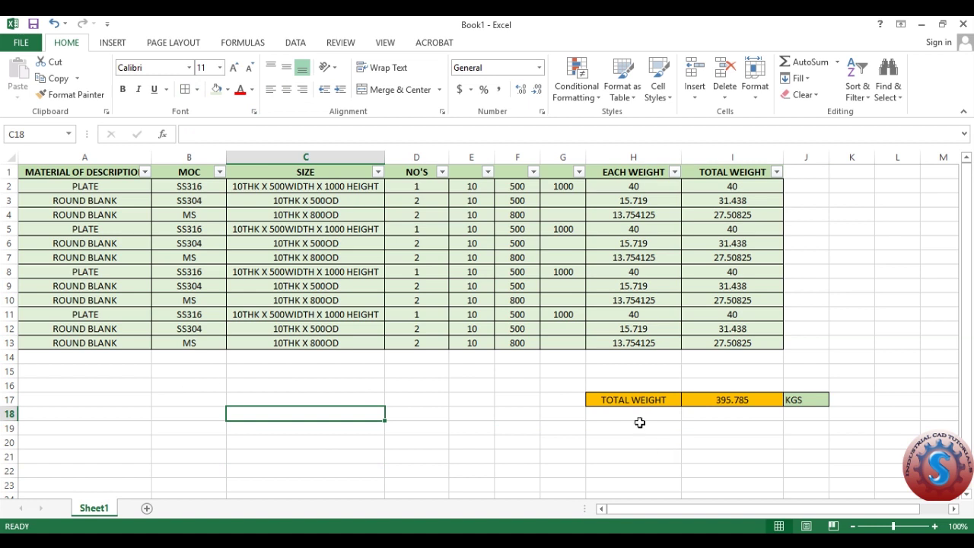
{"action": "left_click", "coordinate": [434, 468]}
{"action": "left_click", "coordinate": [236, 438]}
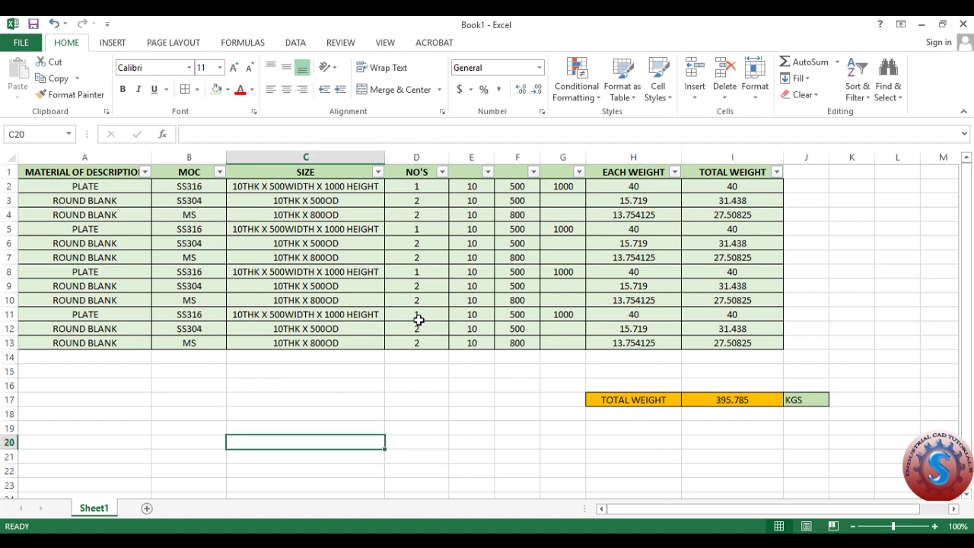
Open the print settings for the sheet and set the page to Landscape Orientation.
{"action": "key", "text": "ctrl+p"}
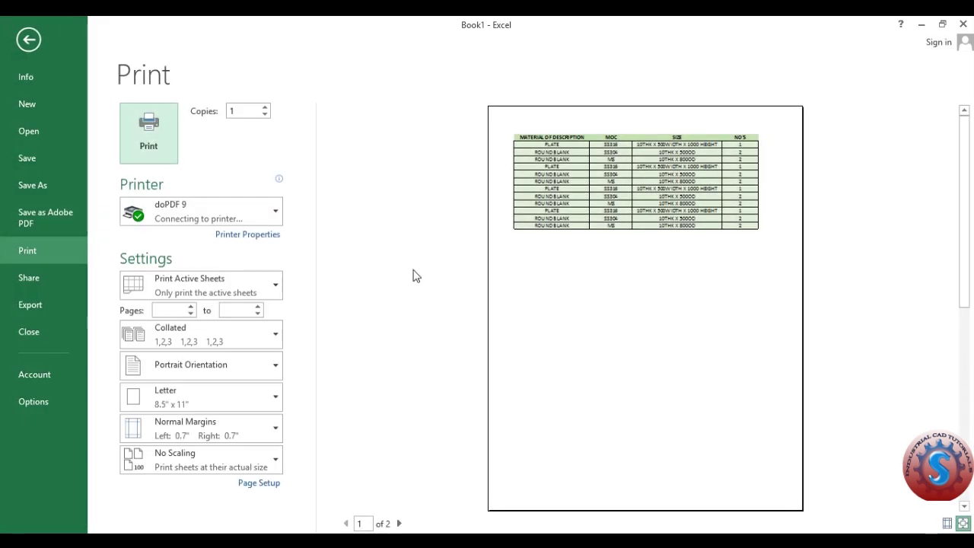
{"action": "left_click", "coordinate": [632, 186]}
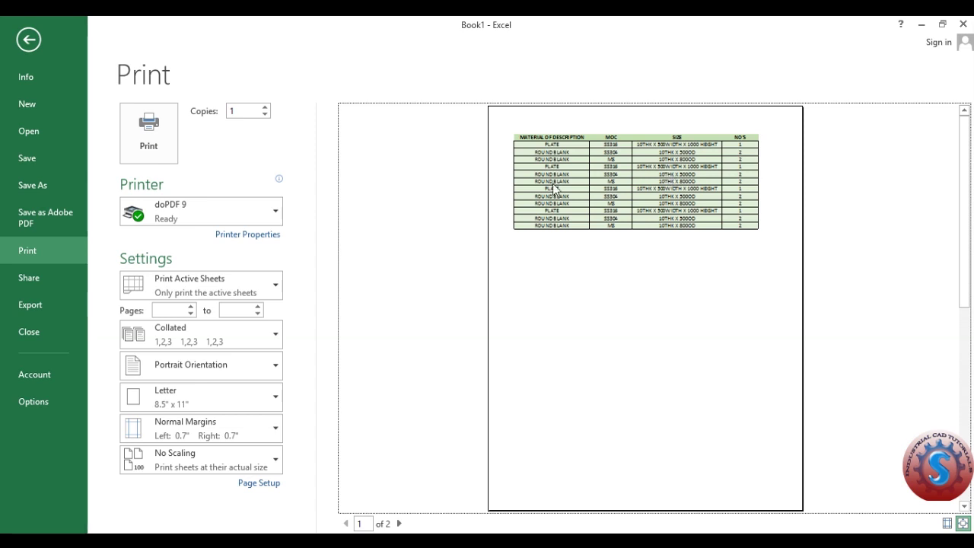
{"action": "left_click", "coordinate": [277, 290]}
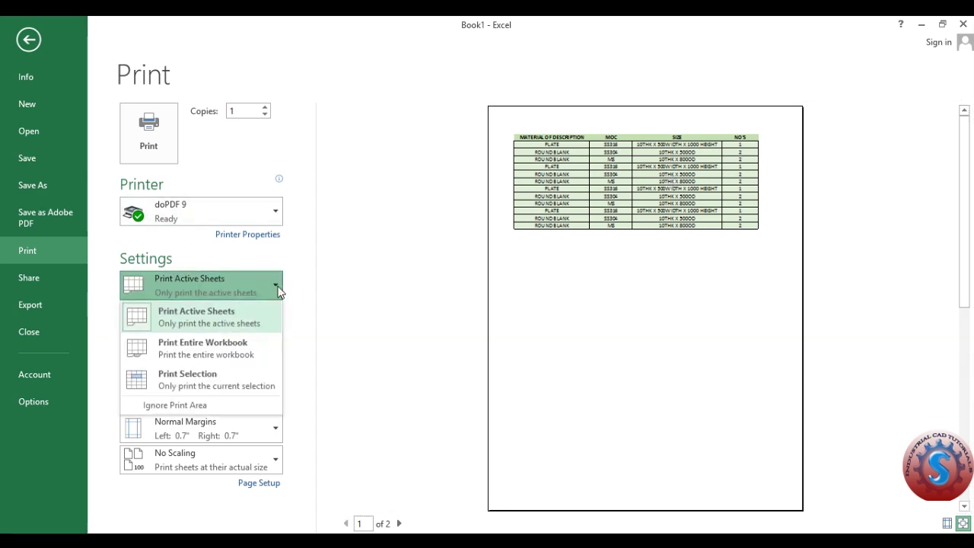
{"action": "left_click", "coordinate": [277, 291]}
{"action": "left_click", "coordinate": [270, 369]}
{"action": "left_click", "coordinate": [267, 369]}
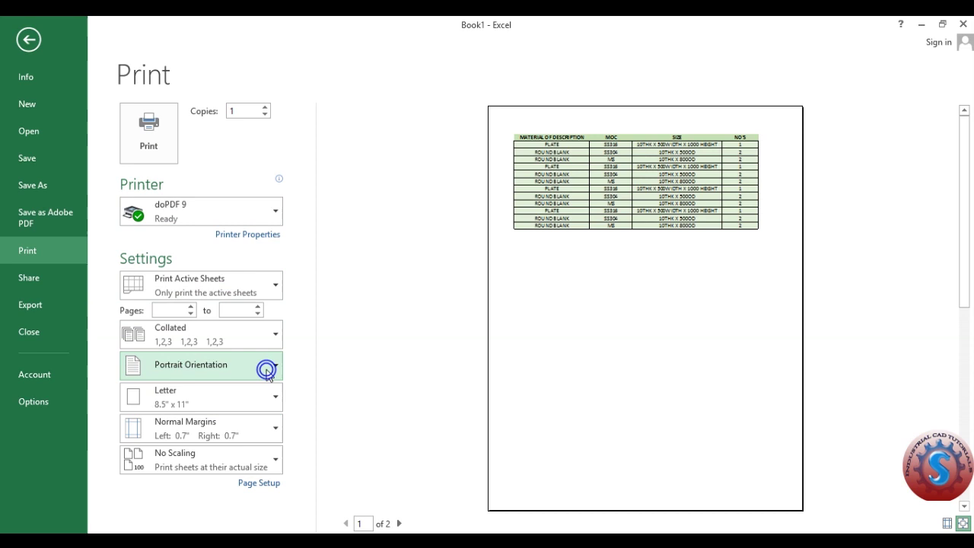
{"action": "left_click", "coordinate": [239, 427]}
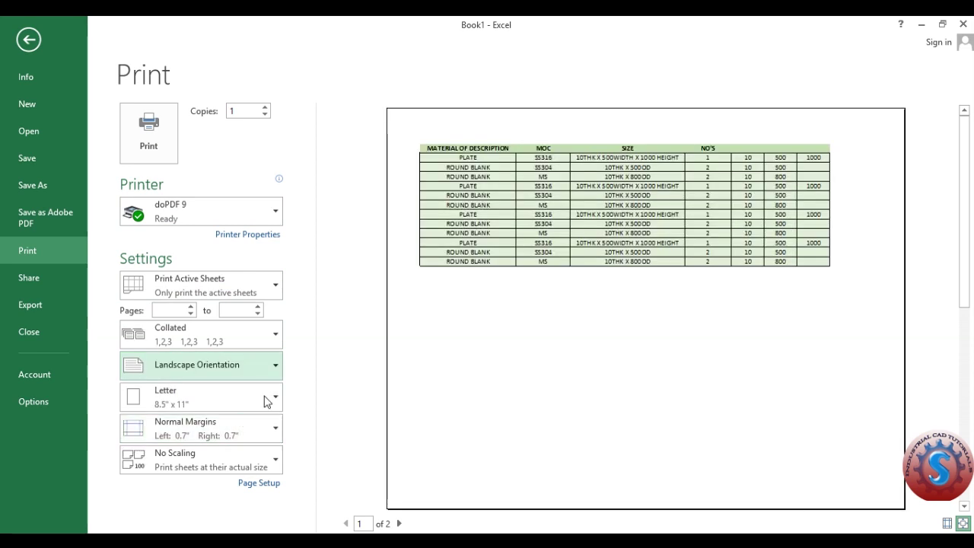
{"action": "left_click", "coordinate": [738, 220]}
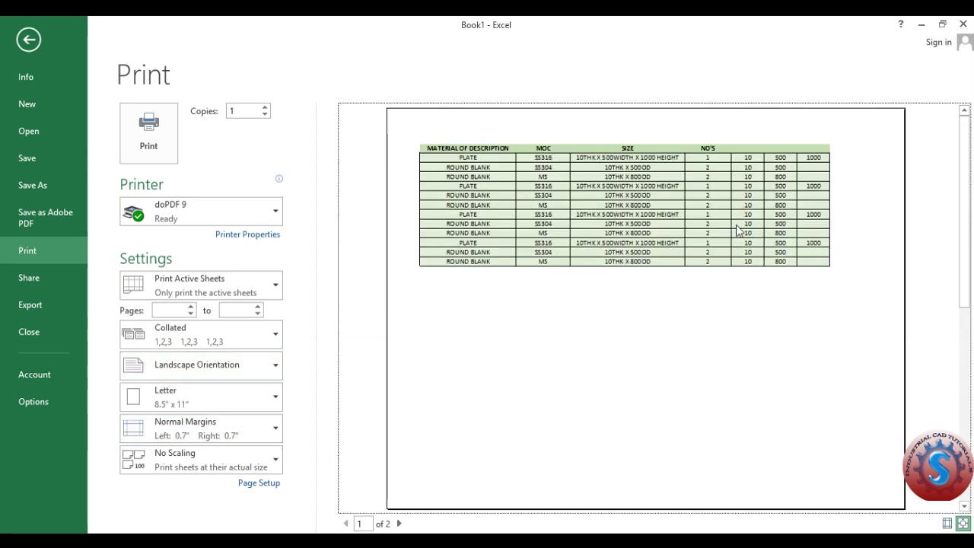
Set the print margins to Wide and the scaling to Fit Sheet on One Page.
{"action": "left_click", "coordinate": [261, 430]}
{"action": "left_click", "coordinate": [240, 305]}
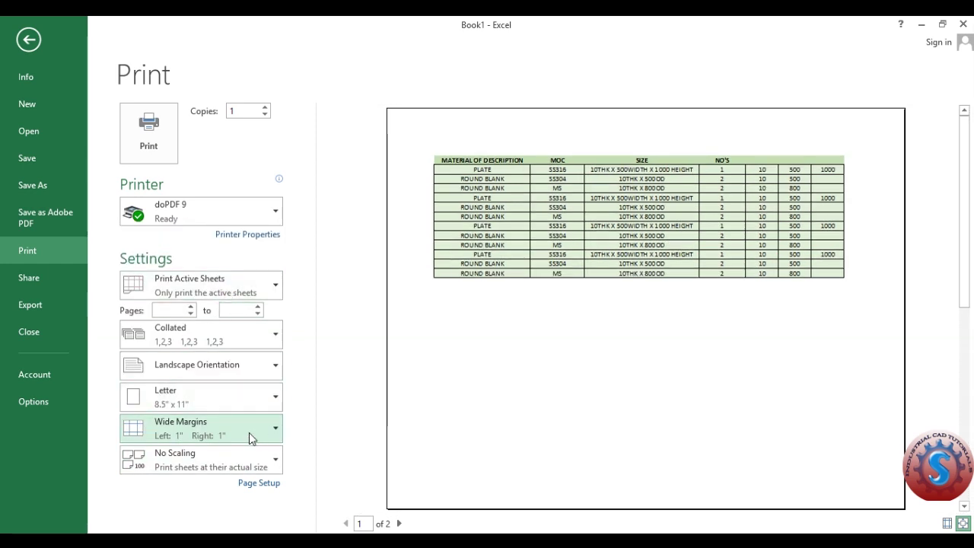
{"action": "left_click", "coordinate": [228, 366]}
{"action": "left_click", "coordinate": [249, 460]}
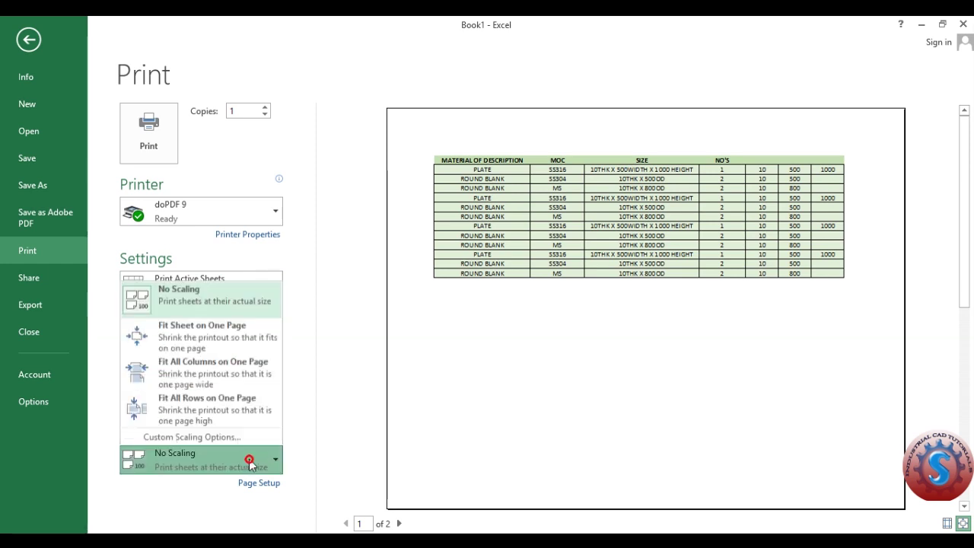
{"action": "left_click", "coordinate": [230, 331]}
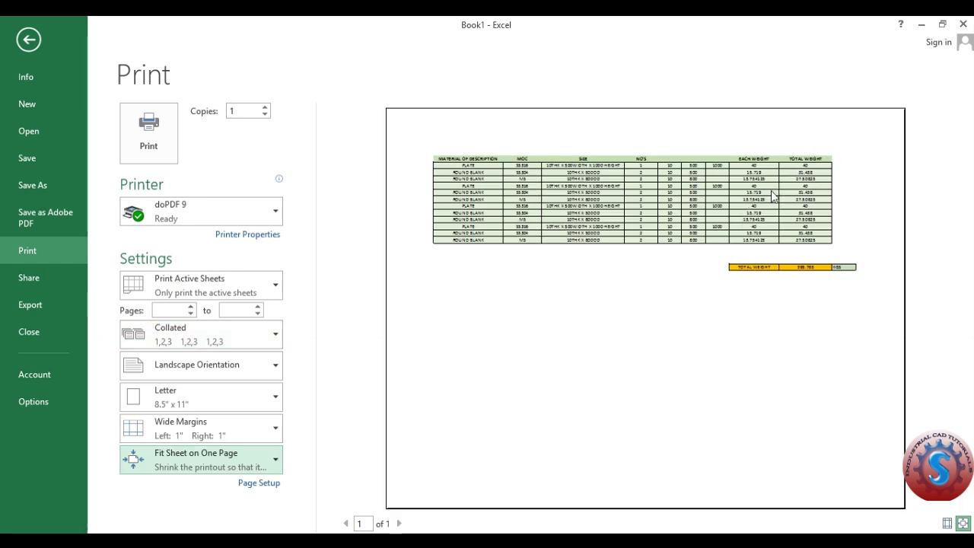
{"action": "left_click", "coordinate": [685, 190]}
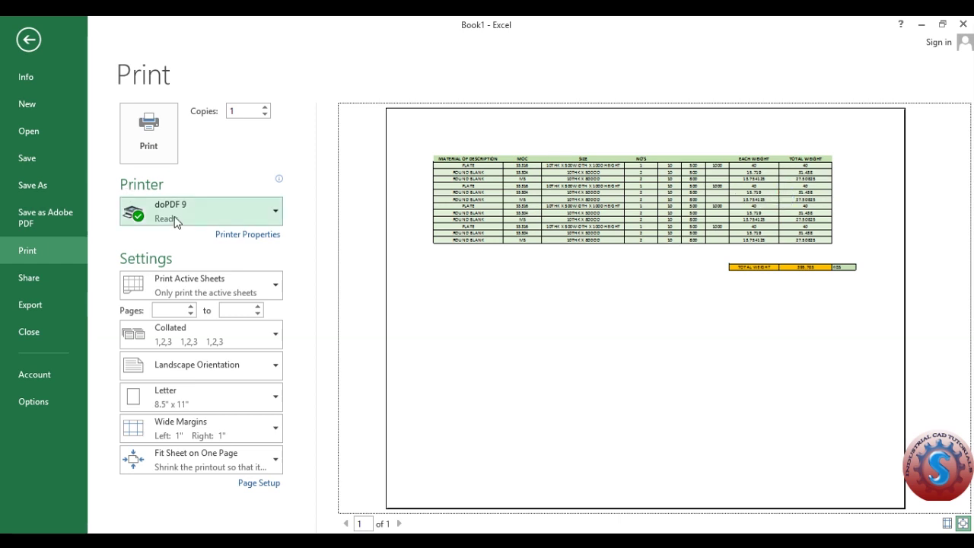
Print the sheet with doPDF 9 and save the PDF as Book1 on the Desktop.
{"action": "left_click", "coordinate": [37, 252]}
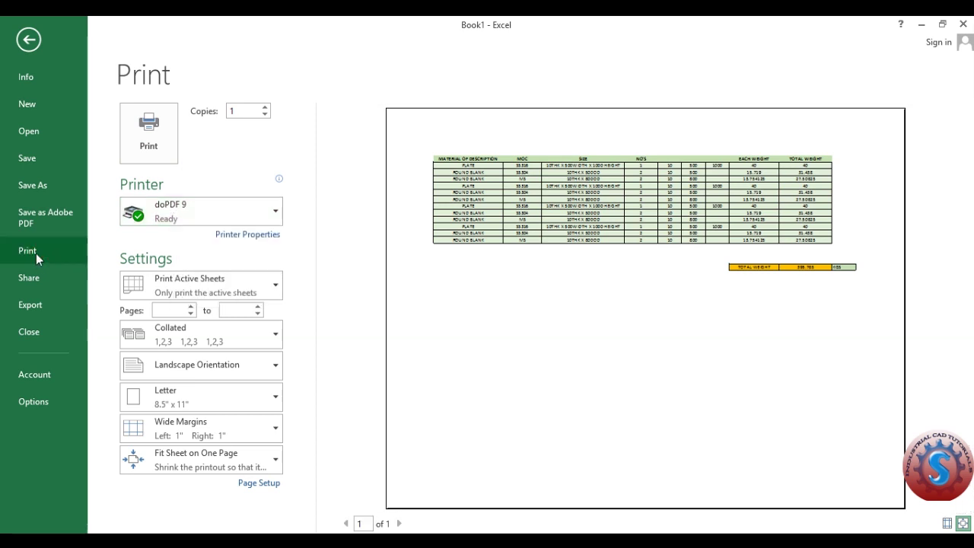
{"action": "left_click", "coordinate": [33, 252]}
{"action": "left_click", "coordinate": [140, 115]}
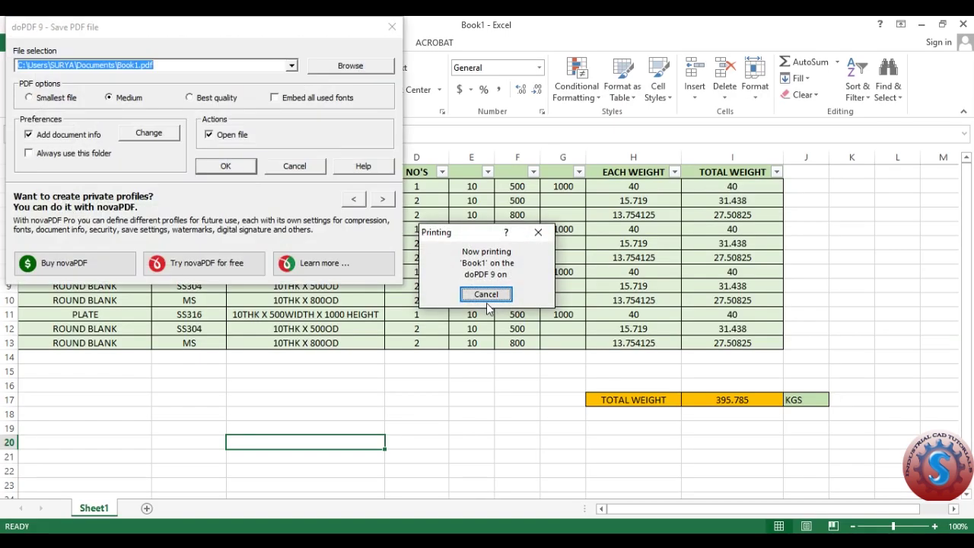
{"action": "left_click", "coordinate": [351, 67]}
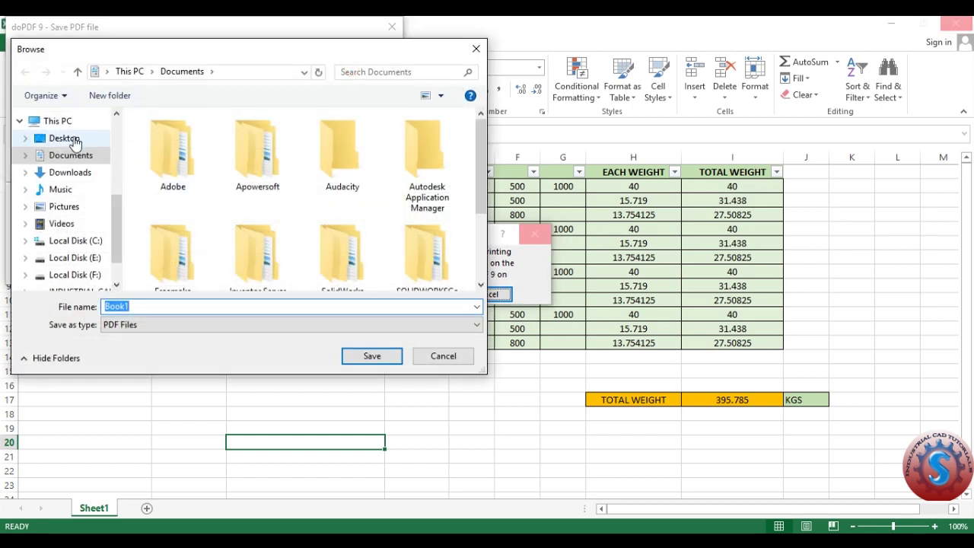
{"action": "left_click", "coordinate": [62, 138]}
{"action": "left_click", "coordinate": [389, 356]}
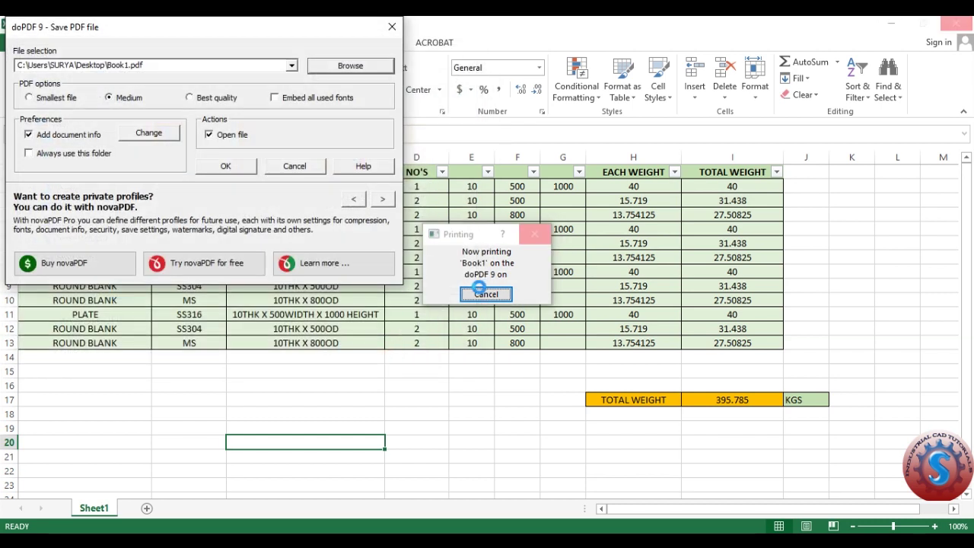
{"action": "left_click", "coordinate": [228, 166]}
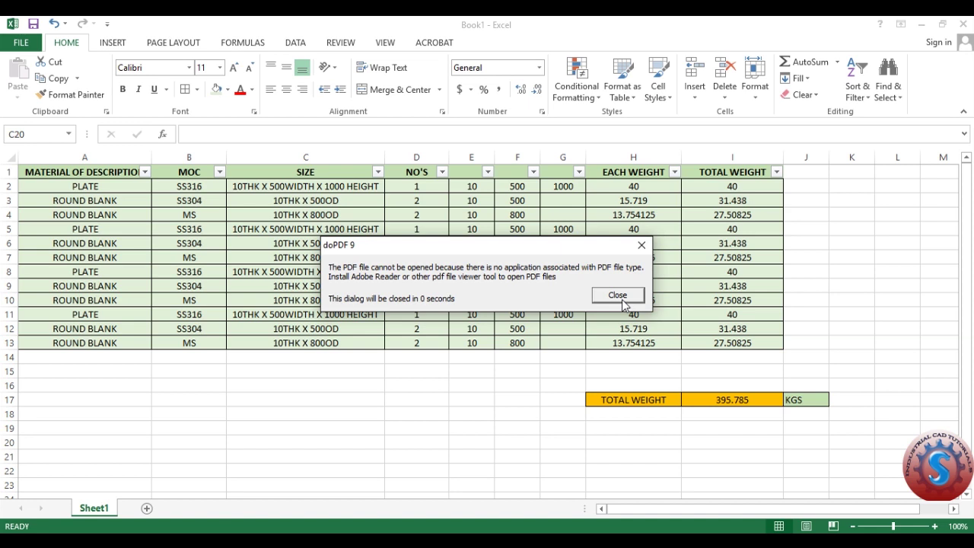
Minimize the workbook, refresh the desktop and open the Book1 PDF in Adobe Reader.
{"action": "left_click", "coordinate": [918, 23]}
{"action": "right_click", "coordinate": [318, 159]}
{"action": "left_click", "coordinate": [351, 202]}
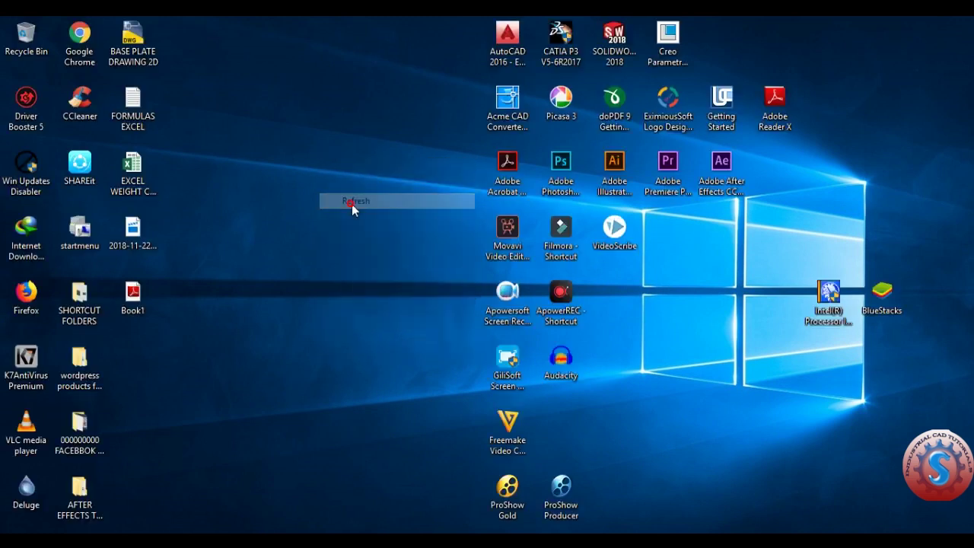
{"action": "double_click", "coordinate": [133, 297]}
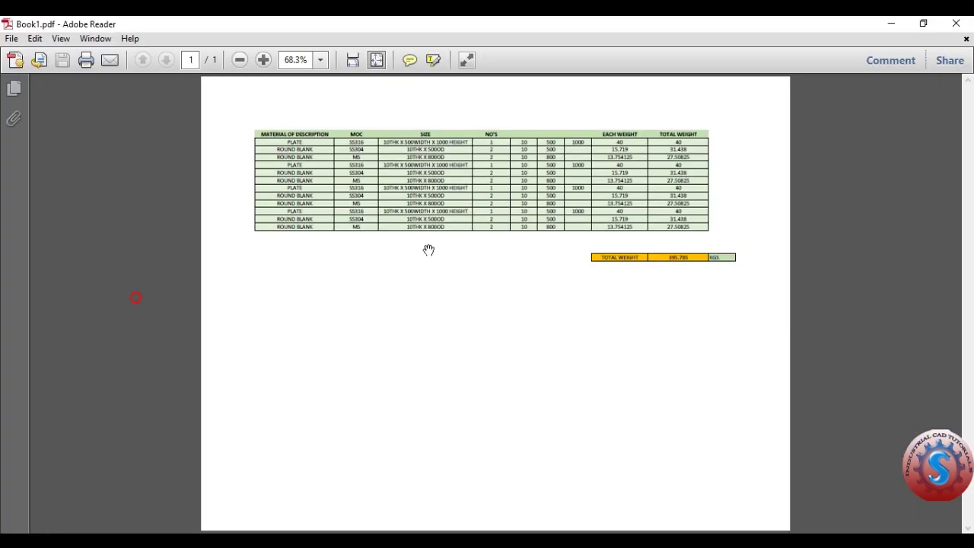
Examine the weight table and the overall total row in the Book1 PDF at different zoom levels.
{"action": "key", "text": "ctrl+2"}
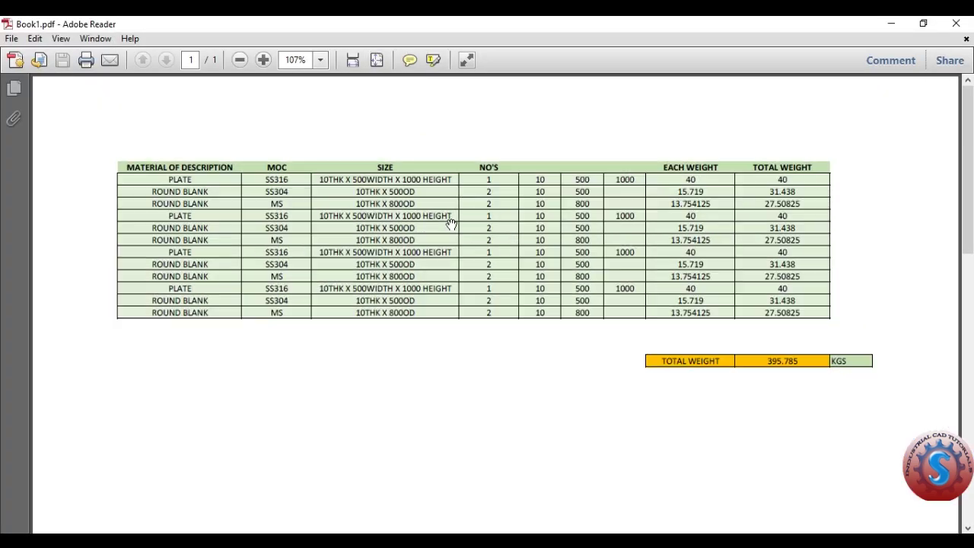
{"action": "key", "text": "ctrl+plus"}
{"action": "scroll", "coordinate": [451, 224], "scroll_direction": "down", "scroll_amount": 8}
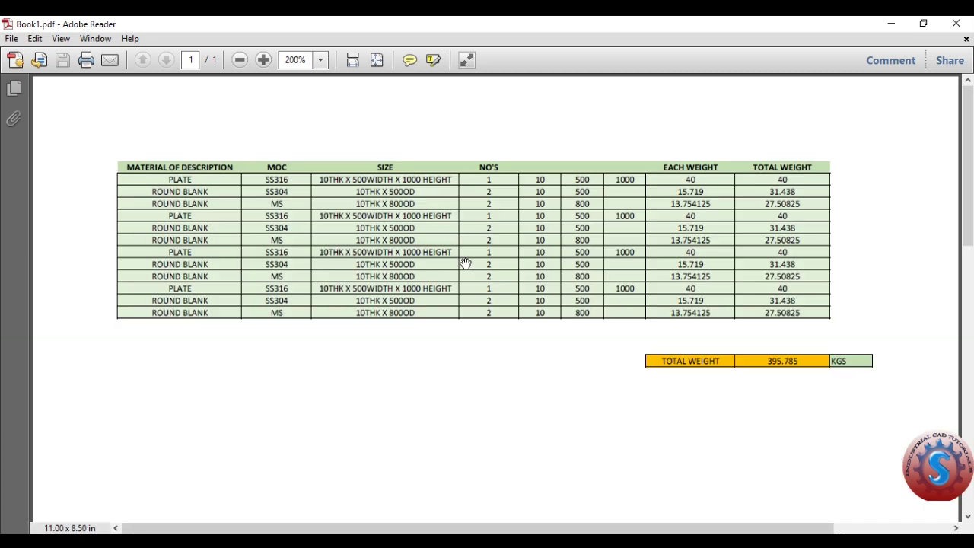
{"action": "scroll", "coordinate": [459, 276], "scroll_direction": "up", "scroll_amount": 5}
{"action": "scroll", "coordinate": [495, 289], "scroll_direction": "down", "scroll_amount": 3}
{"action": "scroll", "coordinate": [505, 286], "scroll_direction": "up", "scroll_amount": 4}
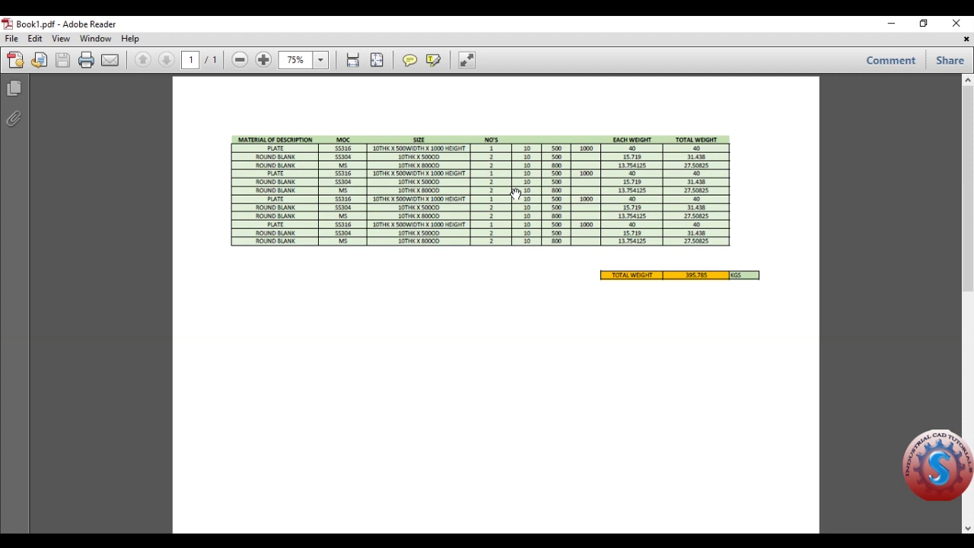
{"action": "scroll", "coordinate": [500, 226], "scroll_direction": "down", "scroll_amount": 1}
{"action": "scroll", "coordinate": [500, 226], "scroll_direction": "up", "scroll_amount": 1}
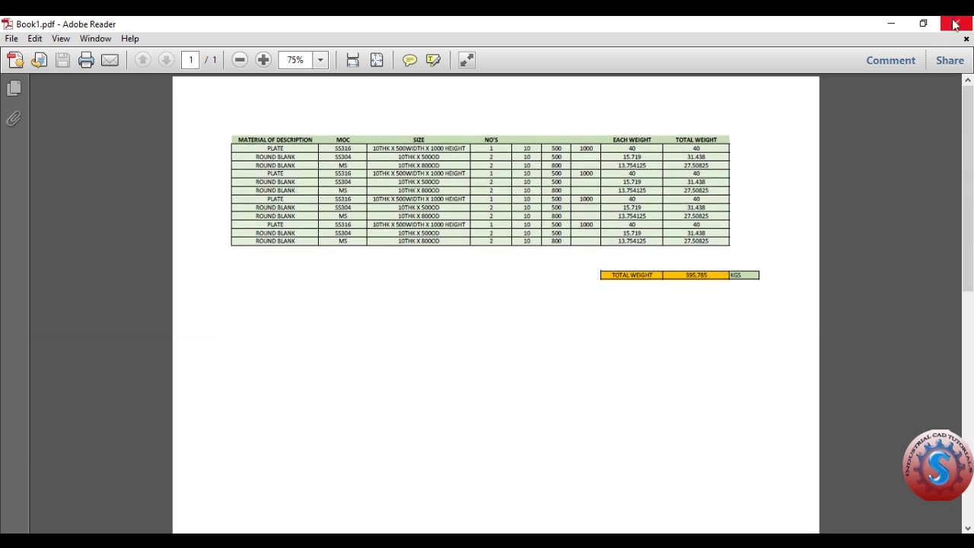
{"action": "scroll", "coordinate": [478, 212], "scroll_direction": "down", "scroll_amount": 1}
{"action": "scroll", "coordinate": [476, 215], "scroll_direction": "up", "scroll_amount": 1}
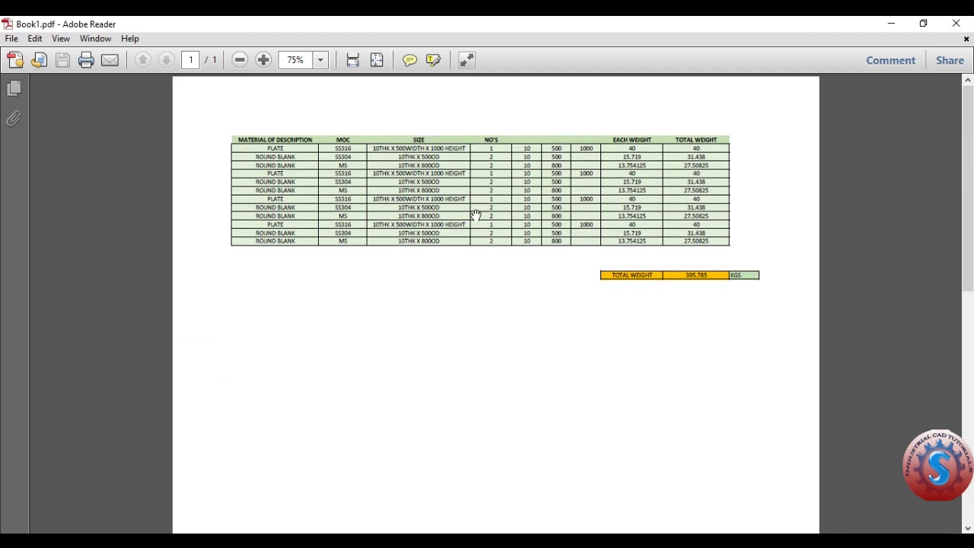
Close and reopen the Book1 PDF from the desktop, and view its weight table at 100% zoom.
{"action": "left_click", "coordinate": [958, 27]}
{"action": "double_click", "coordinate": [135, 296]}
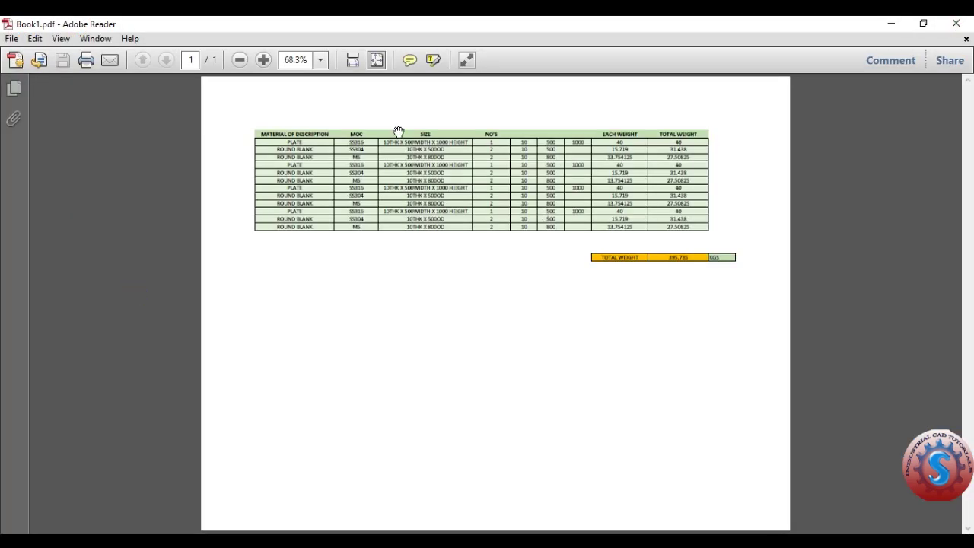
{"action": "left_click", "coordinate": [320, 60]}
{"action": "left_click", "coordinate": [343, 220]}
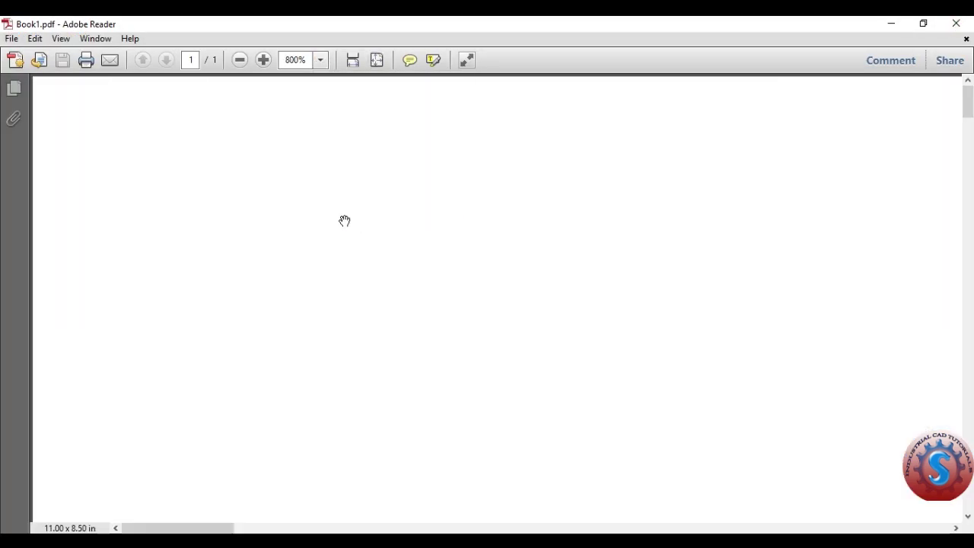
{"action": "left_click", "coordinate": [320, 60]}
{"action": "left_click", "coordinate": [338, 142]}
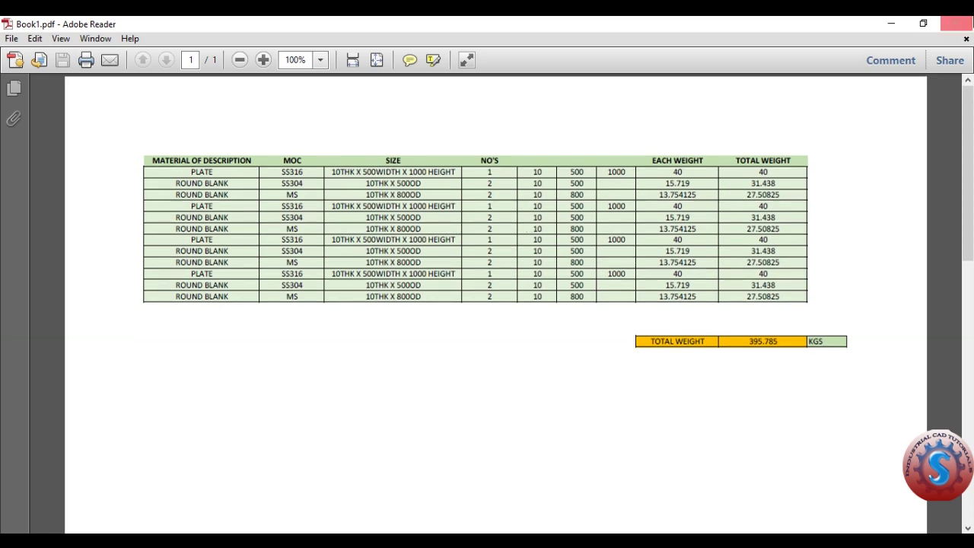
Close the PDF and open the EXCEL WEIGHT CALCULATIONS FINAL workbook from the desktop.
{"action": "left_click", "coordinate": [957, 24]}
{"action": "right_click", "coordinate": [315, 144]}
{"action": "left_click", "coordinate": [352, 187]}
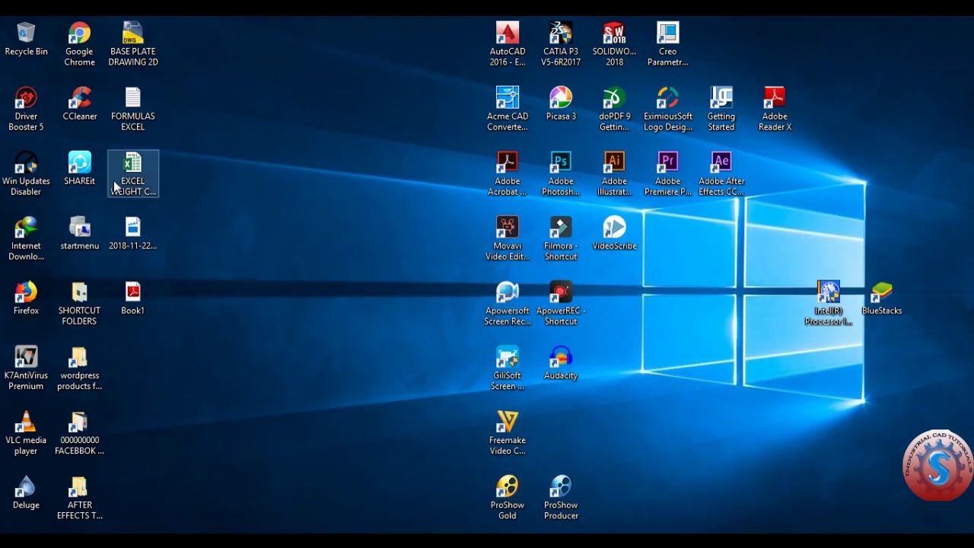
{"action": "left_click", "coordinate": [134, 175]}
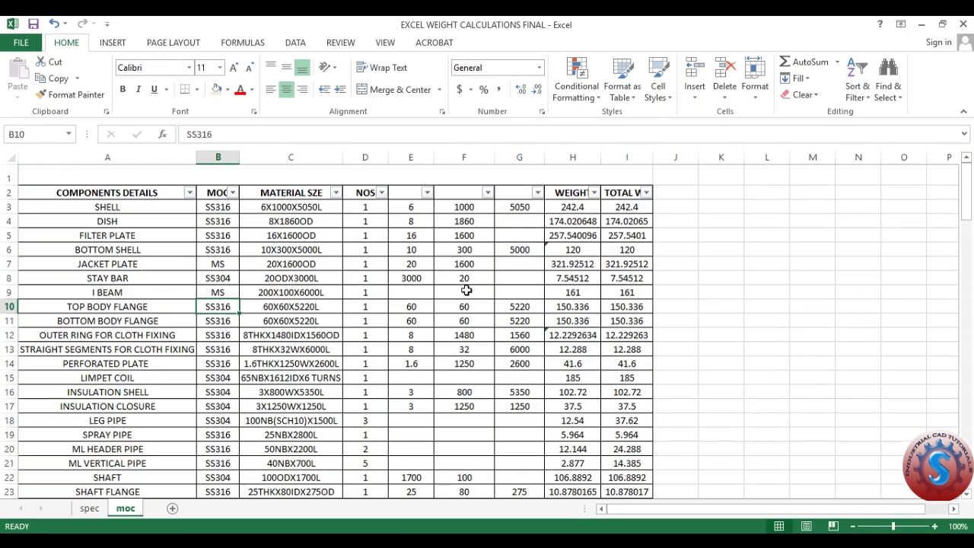
Review the moc sheet's component list down to its totals and the filter values of the component, MOC and material size columns.
{"action": "scroll", "coordinate": [407, 363], "scroll_direction": "down", "scroll_amount": 6}
{"action": "scroll", "coordinate": [407, 363], "scroll_direction": "down", "scroll_amount": 20}
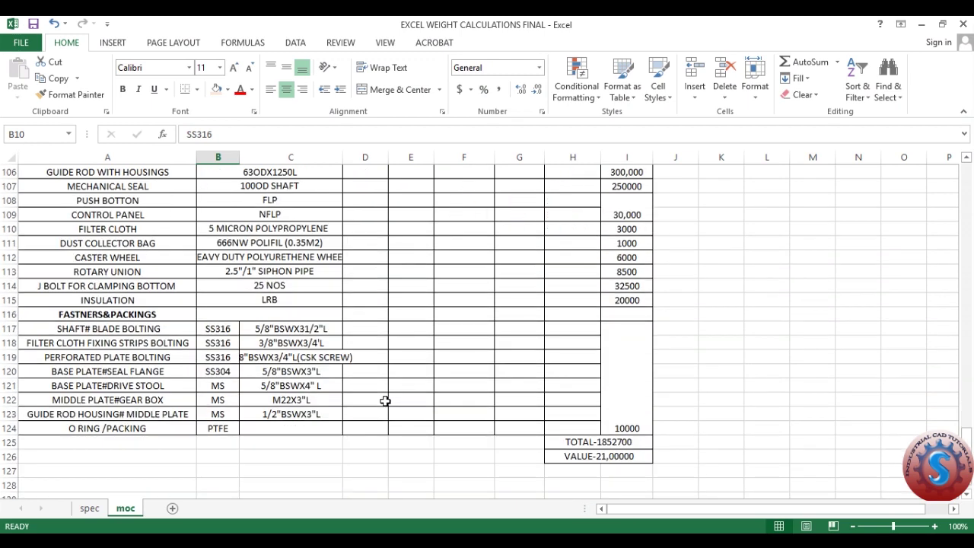
{"action": "scroll", "coordinate": [169, 406], "scroll_direction": "up", "scroll_amount": 17}
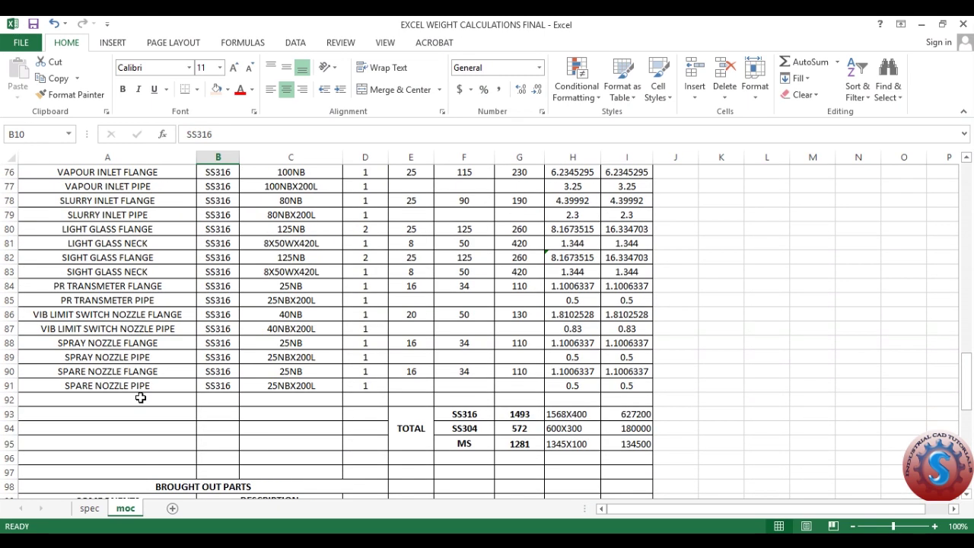
{"action": "scroll", "coordinate": [141, 396], "scroll_direction": "up", "scroll_amount": 20}
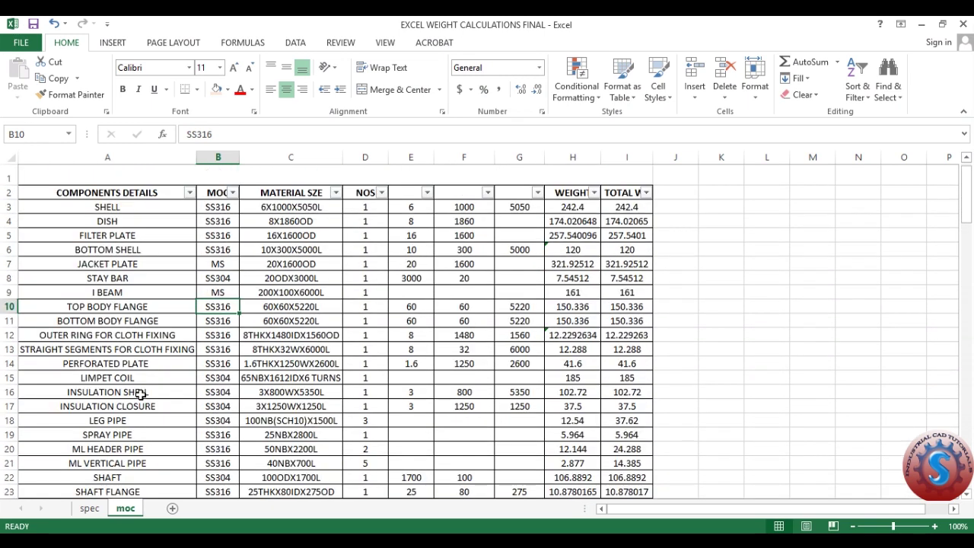
{"action": "left_click", "coordinate": [189, 192]}
{"action": "left_click_drag", "start_coordinate": [190, 344], "coordinate": [191, 435]}
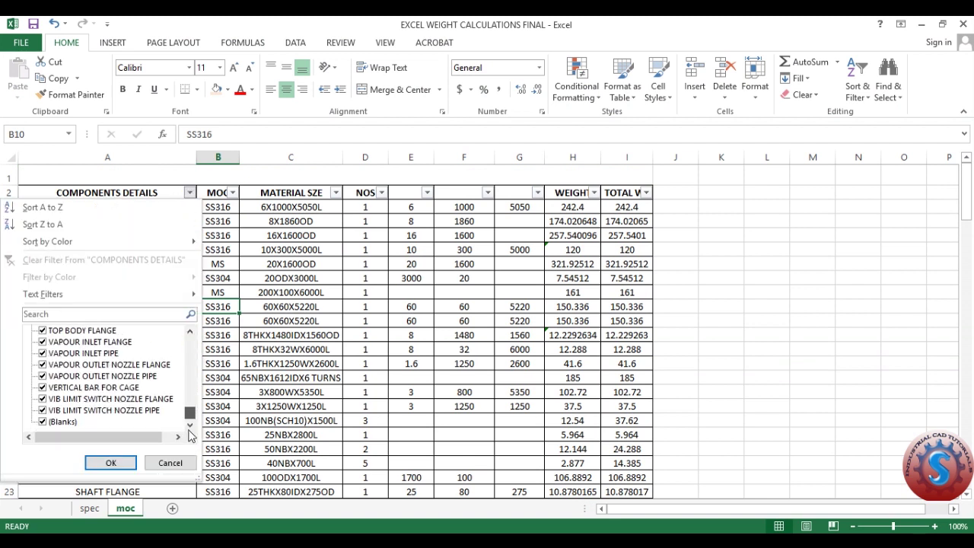
{"action": "left_click", "coordinate": [233, 193]}
{"action": "left_click_drag", "start_coordinate": [230, 352], "coordinate": [243, 385]}
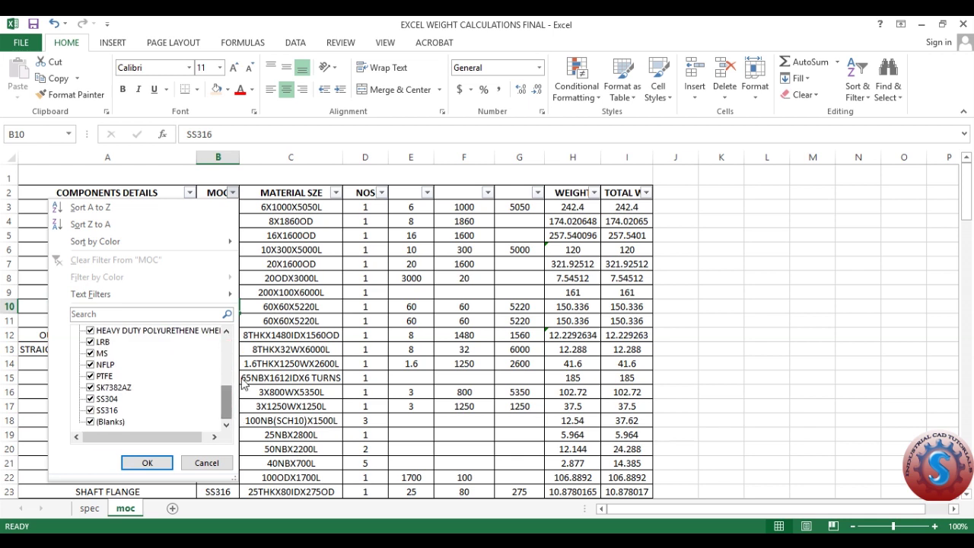
{"action": "left_click", "coordinate": [334, 193]}
{"action": "left_click", "coordinate": [335, 193]}
{"action": "left_click", "coordinate": [335, 192]}
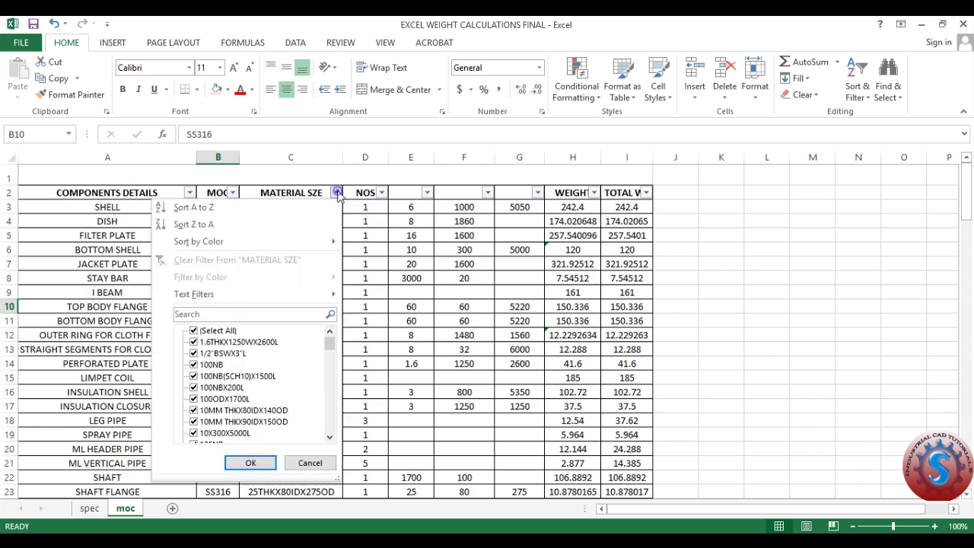
Filter the MOC column to show only the 5 MICRON POLYPROPYLENE entry.
{"action": "left_click", "coordinate": [232, 193]}
{"action": "left_click", "coordinate": [232, 193]}
{"action": "scroll", "coordinate": [128, 411], "scroll_direction": "down", "scroll_amount": 5}
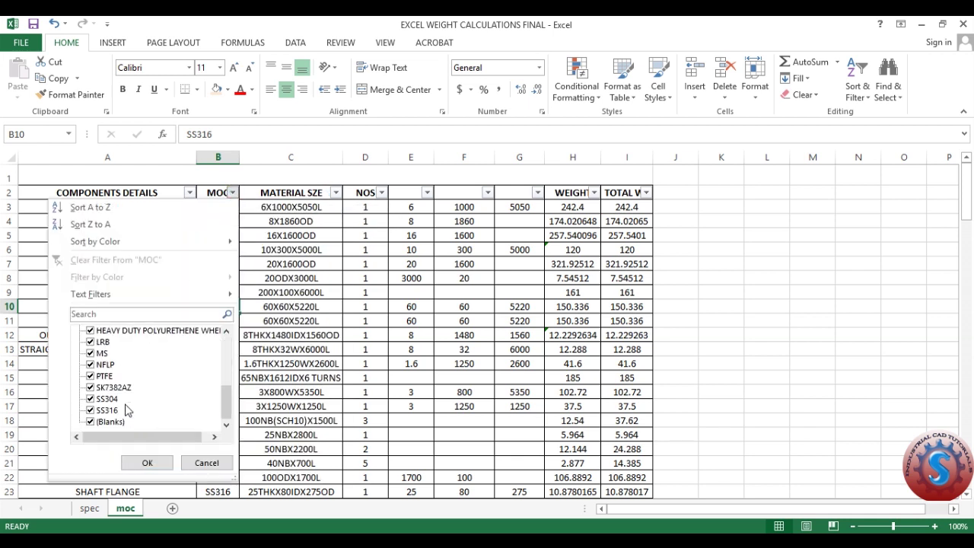
{"action": "scroll", "coordinate": [92, 390], "scroll_direction": "up", "scroll_amount": 1}
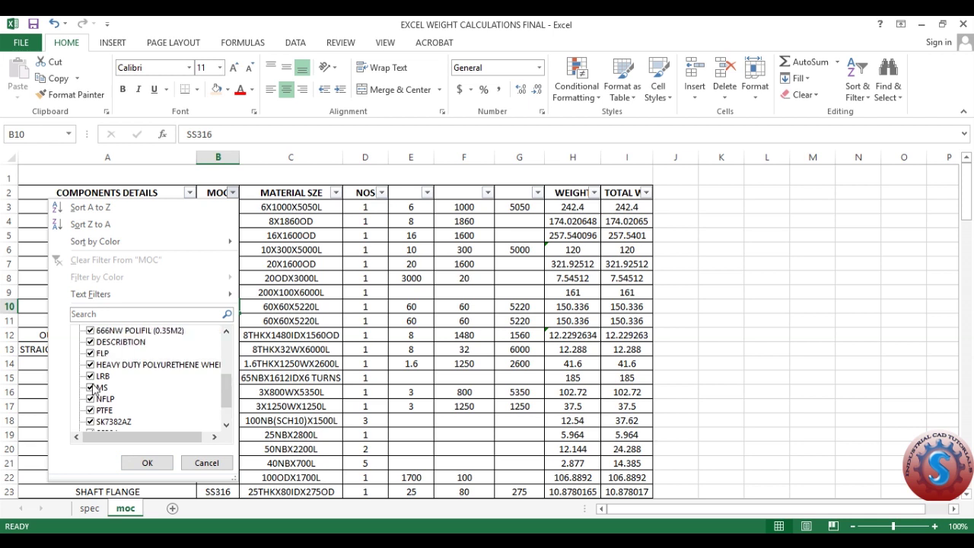
{"action": "scroll", "coordinate": [93, 390], "scroll_direction": "up", "scroll_amount": 2}
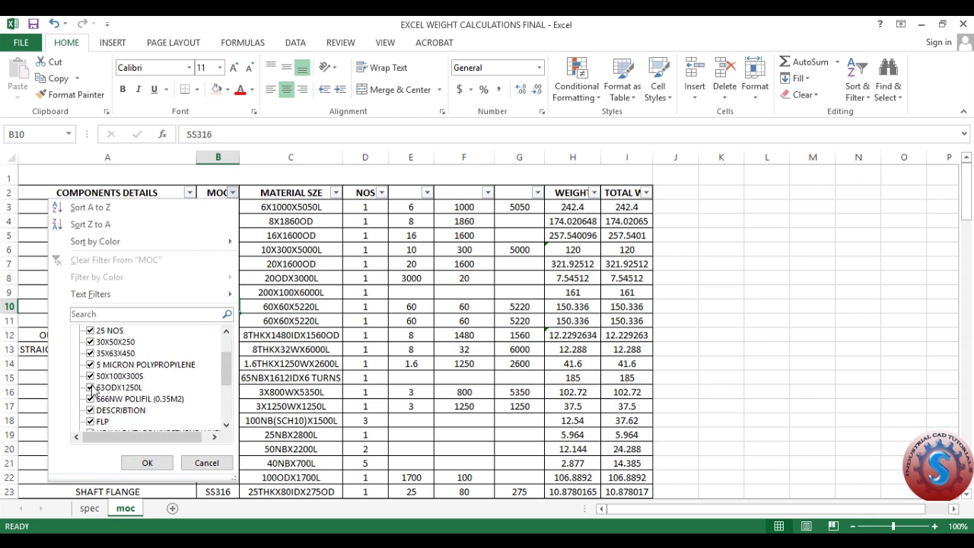
{"action": "scroll", "coordinate": [91, 389], "scroll_direction": "up", "scroll_amount": 2}
{"action": "left_click", "coordinate": [90, 331]}
{"action": "left_click", "coordinate": [90, 410]}
{"action": "left_click", "coordinate": [147, 462]}
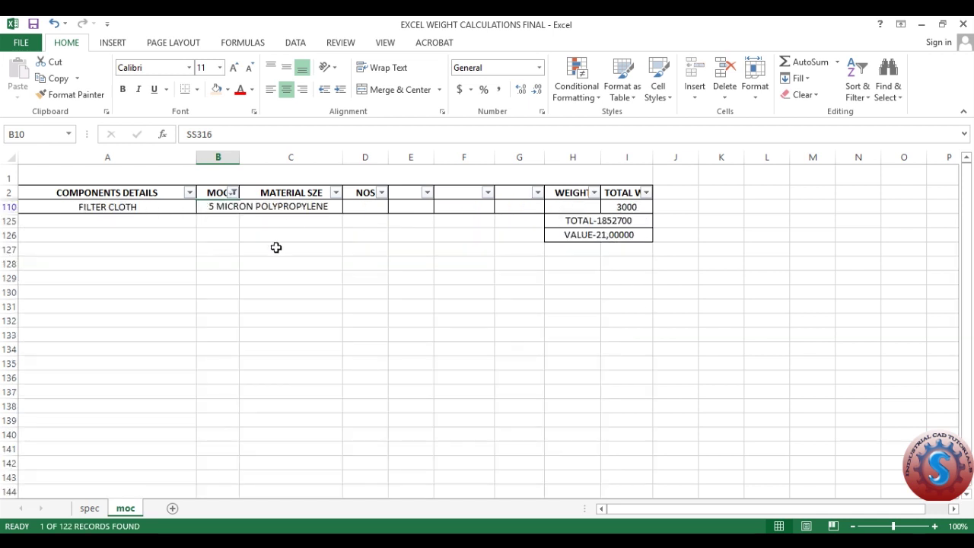
Select all values in the MOC column's filter again so that every component row is listed.
{"action": "left_click", "coordinate": [336, 192]}
{"action": "left_click", "coordinate": [234, 193]}
{"action": "left_click", "coordinate": [234, 192]}
{"action": "left_click", "coordinate": [90, 332]}
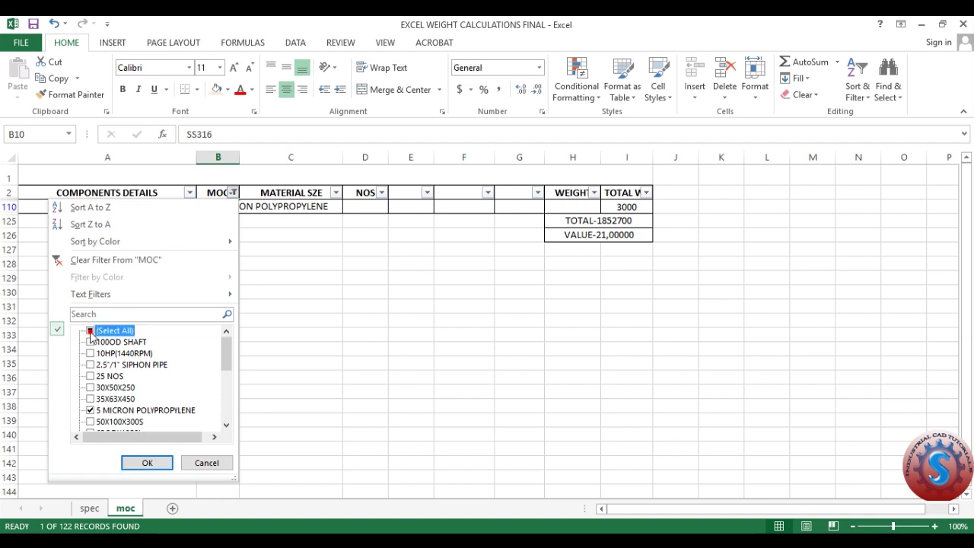
{"action": "left_click", "coordinate": [152, 461]}
Examine the filter values of the components details column and the weight column, and minimize the workbook to return to Book1.
{"action": "left_click", "coordinate": [442, 337]}
{"action": "left_click", "coordinate": [429, 193]}
{"action": "left_click", "coordinate": [383, 195]}
{"action": "left_click", "coordinate": [110, 195]}
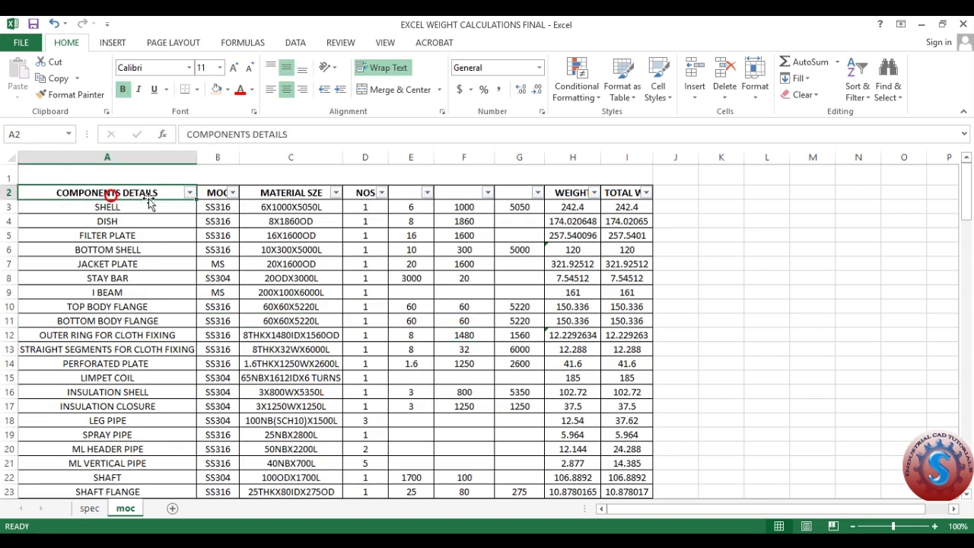
{"action": "left_click", "coordinate": [189, 194]}
{"action": "mouse_move", "coordinate": [191, 344]}
{"action": "left_mouse_down"}
{"action": "mouse_move", "coordinate": [202, 434]}
{"action": "mouse_move", "coordinate": [204, 333]}
{"action": "left_mouse_up"}
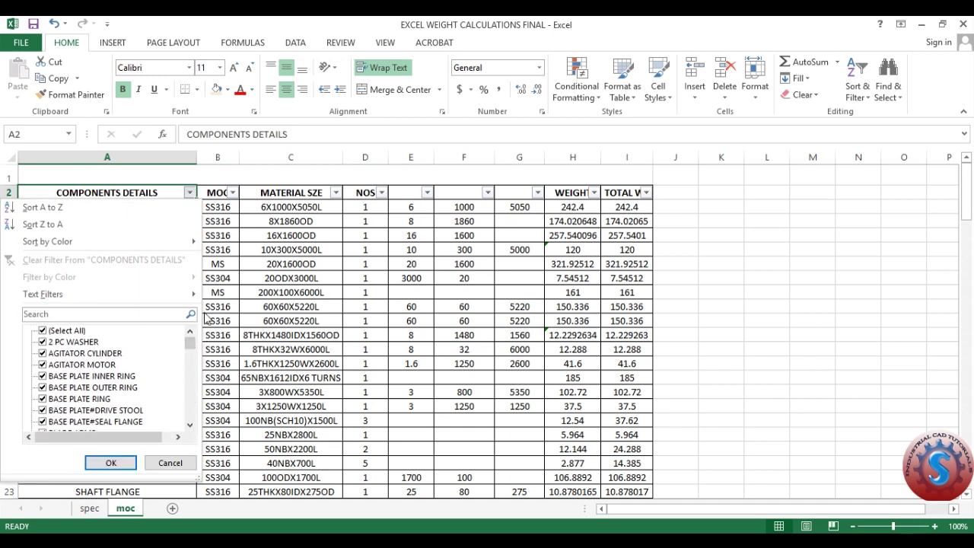
{"action": "left_click", "coordinate": [703, 287]}
{"action": "left_click", "coordinate": [573, 207]}
{"action": "left_click", "coordinate": [573, 192]}
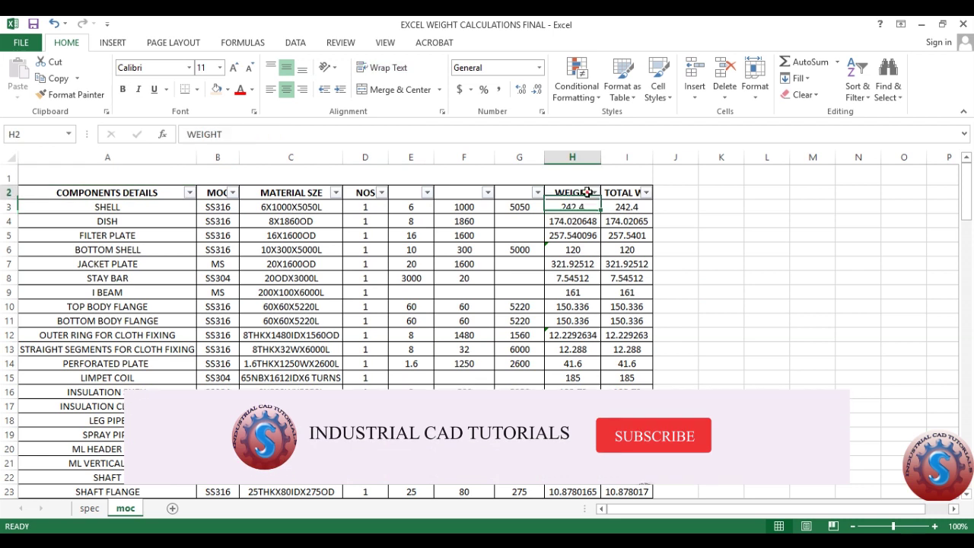
{"action": "left_click", "coordinate": [436, 262]}
{"action": "left_click", "coordinate": [920, 25]}
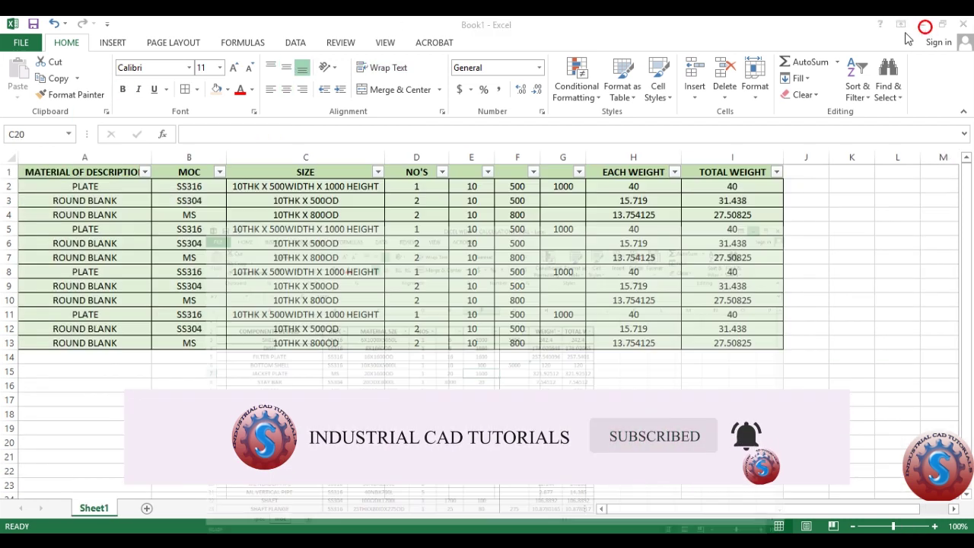